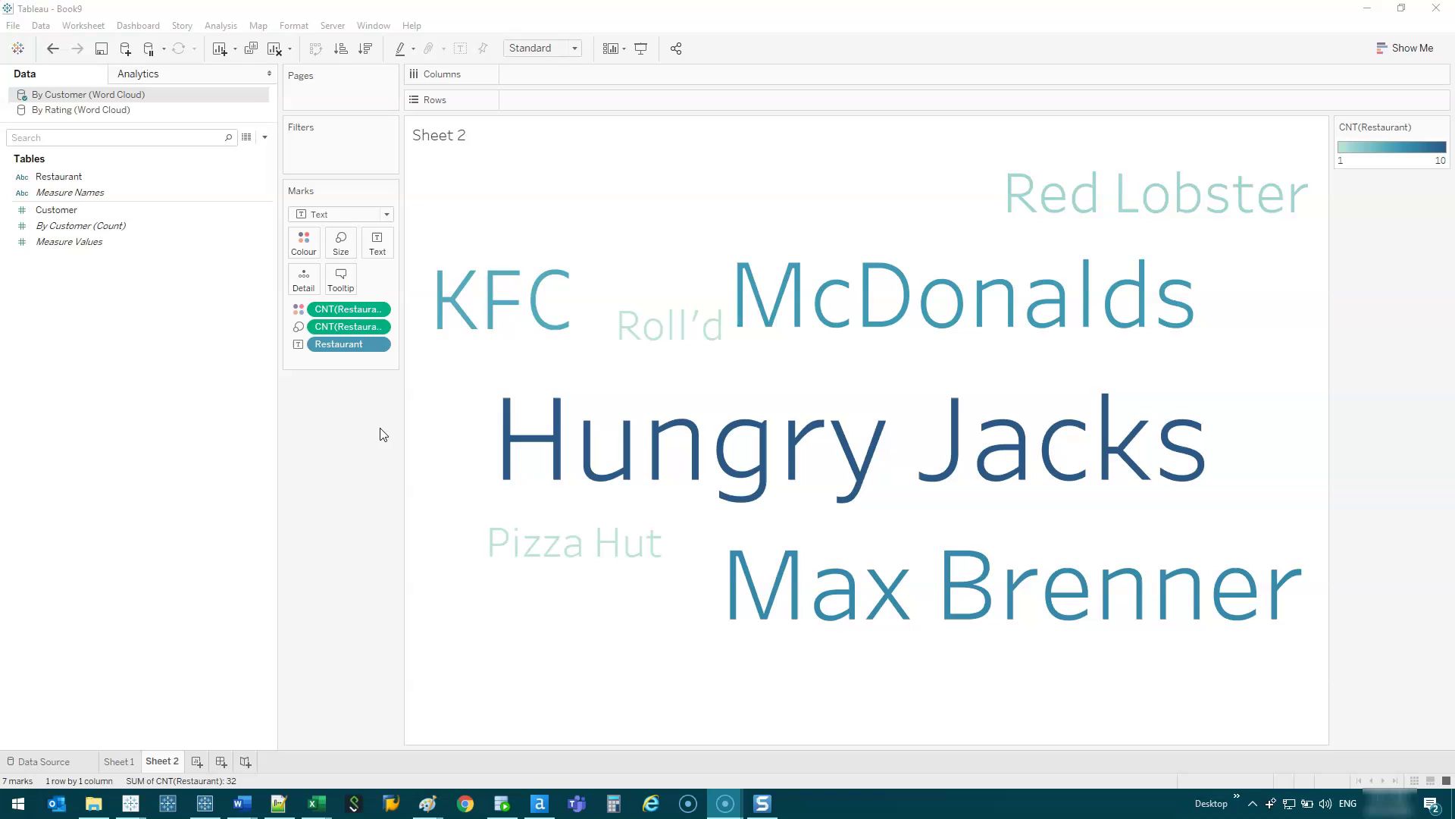
Bring up Word Cloud.xlsx and select the restaurant names in A2:A8 on By Rating.
mouse_move(1035, 235)
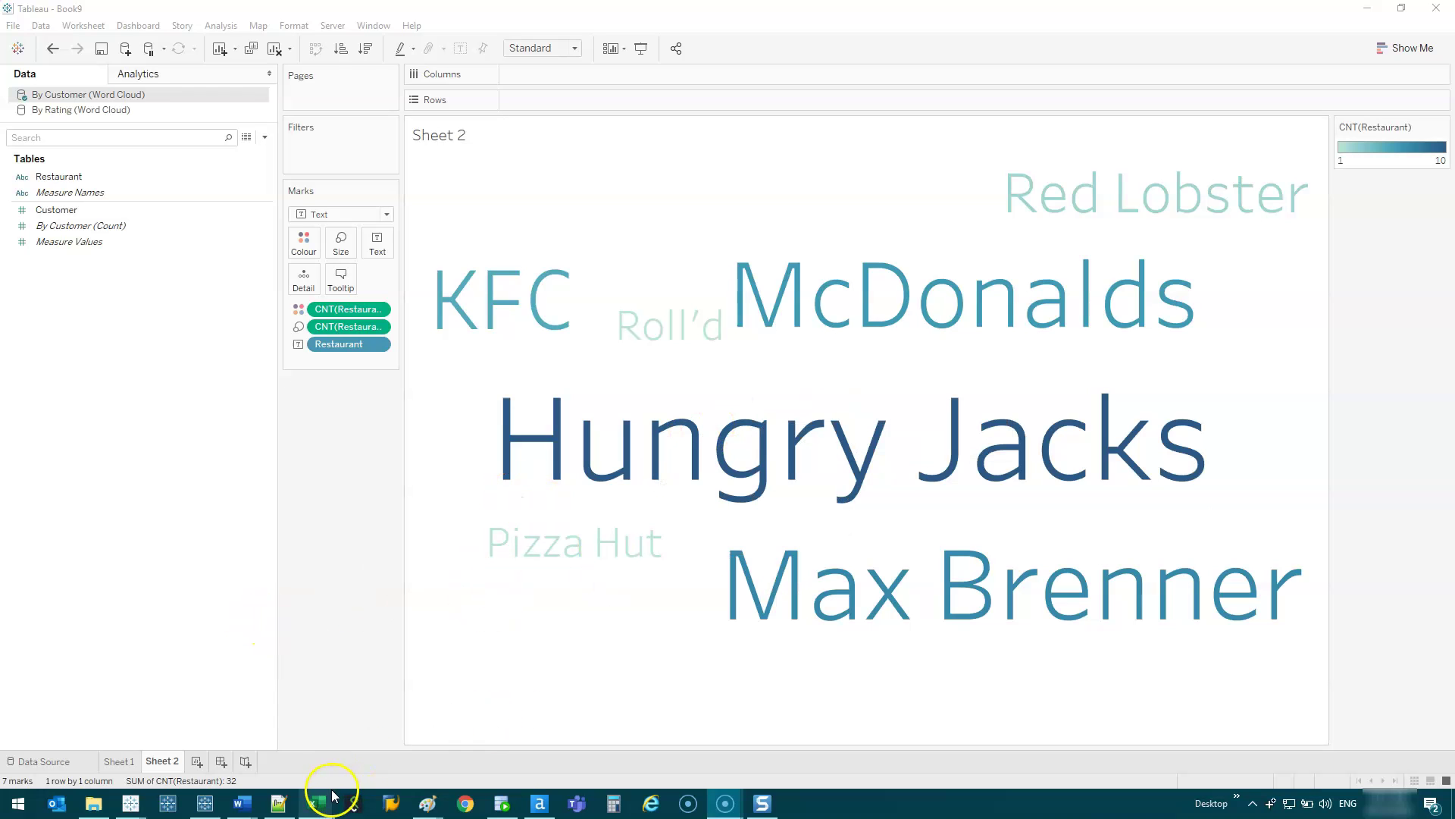
mouse_move(322, 802)
left_click(805, 752)
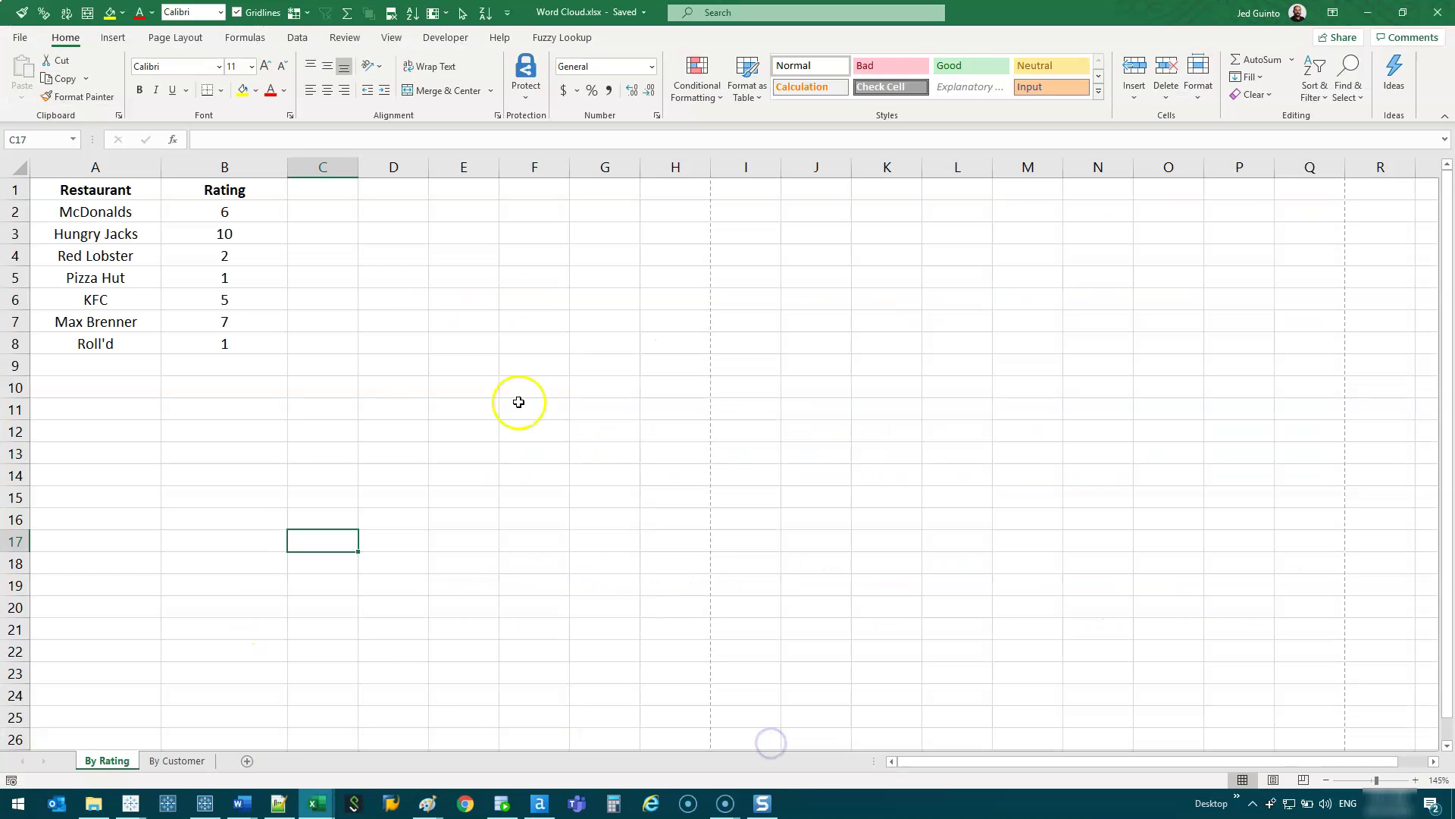
left_click(217, 440)
scroll(199, 435, "up", 4, "ctrl")
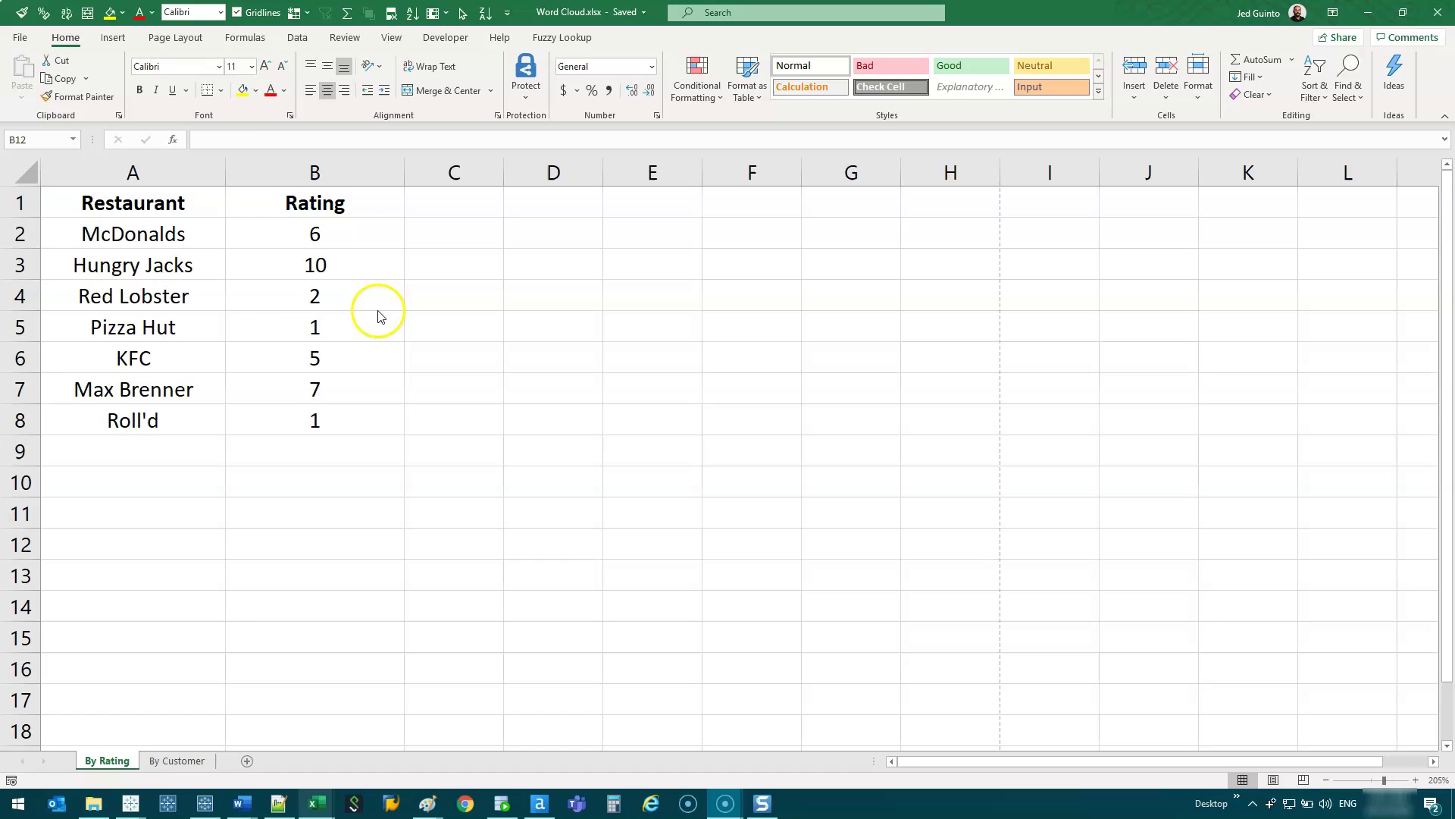
left_click_drag(152, 230, 144, 419)
Select the seven restaurants' ratings in B2:B8.
scroll(144, 420, "up", 3, "ctrl")
scroll(143, 423, "up", 6, "ctrl")
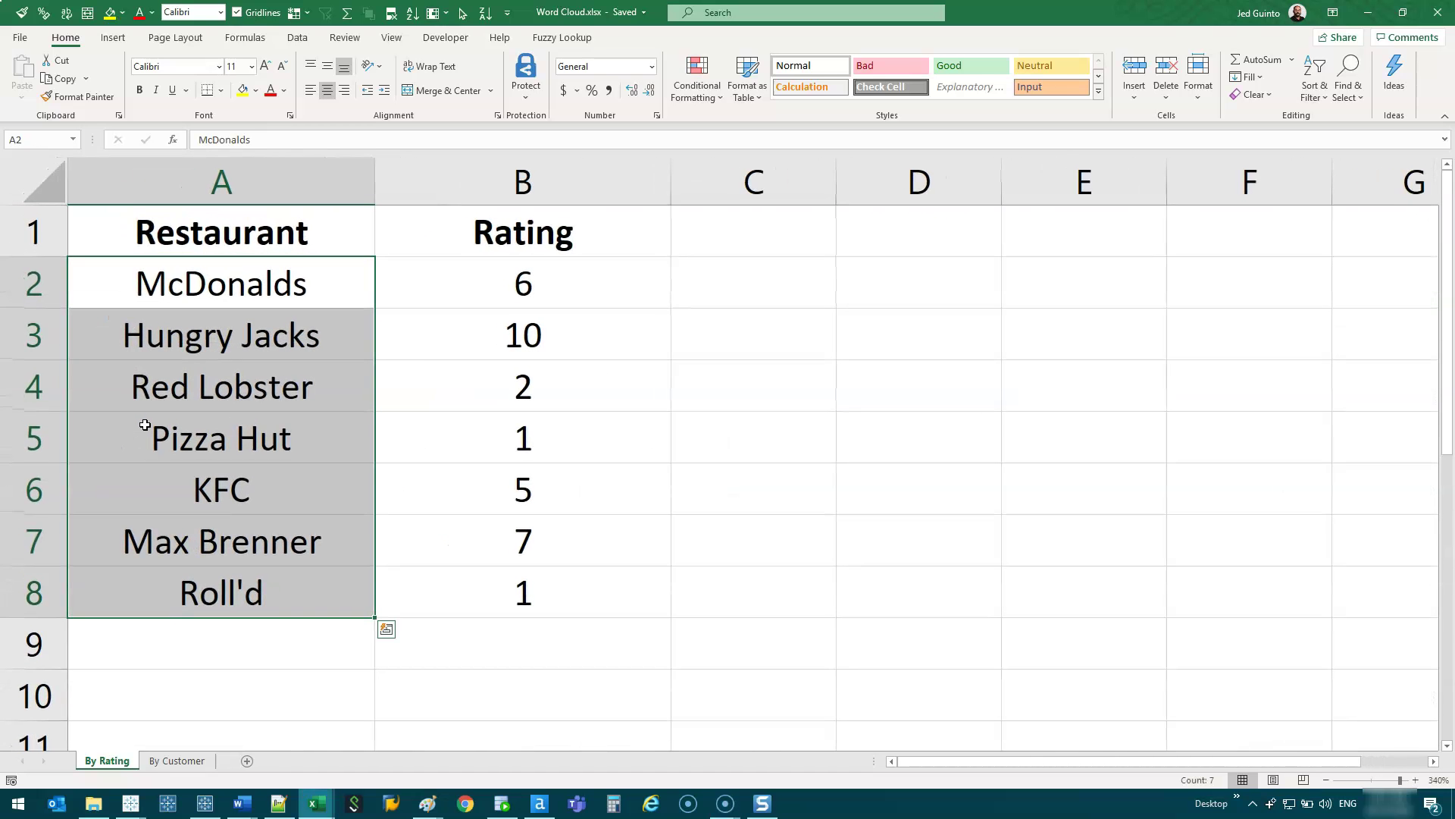
left_click(329, 266)
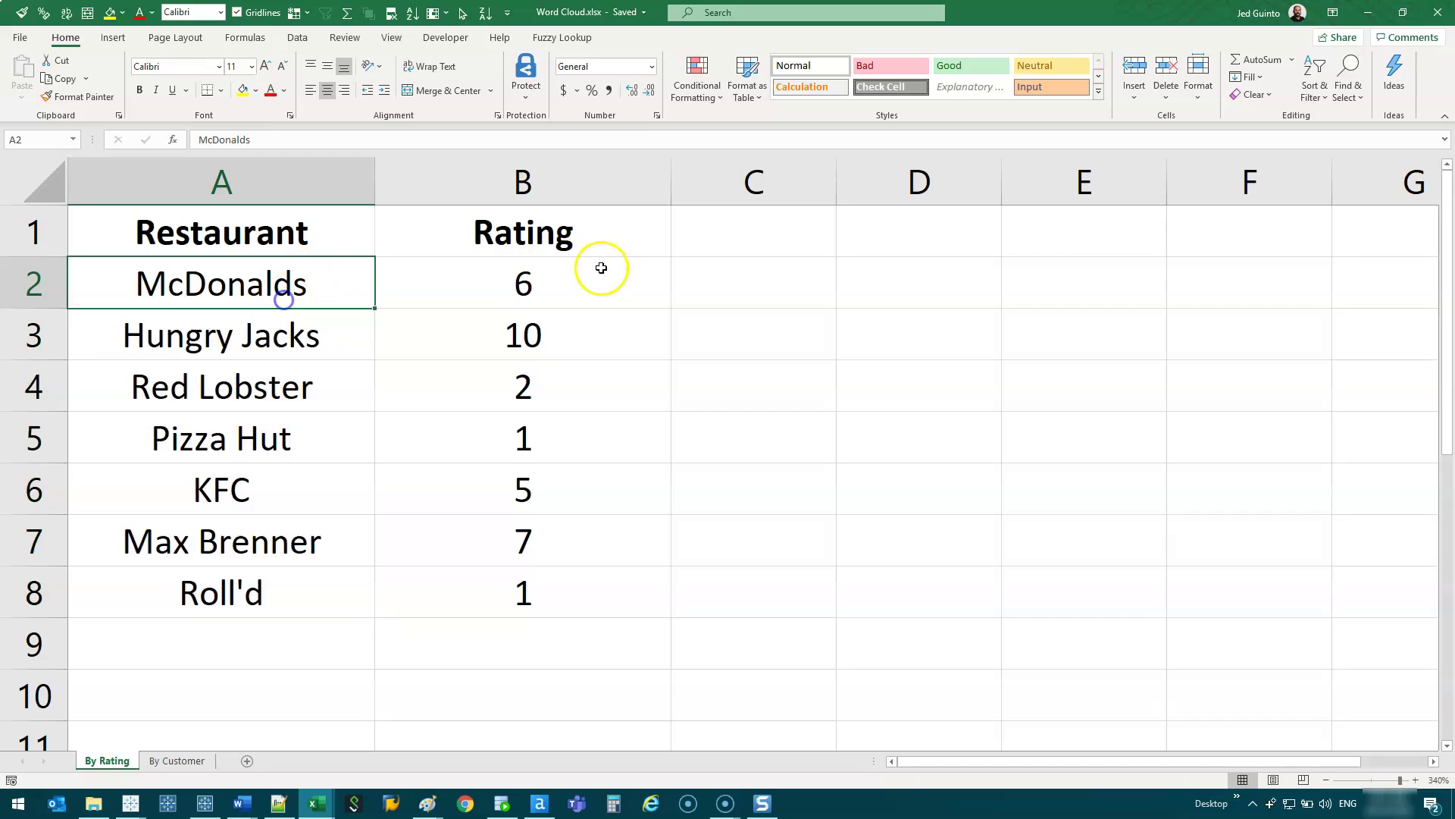
left_click_drag(602, 266, 623, 592)
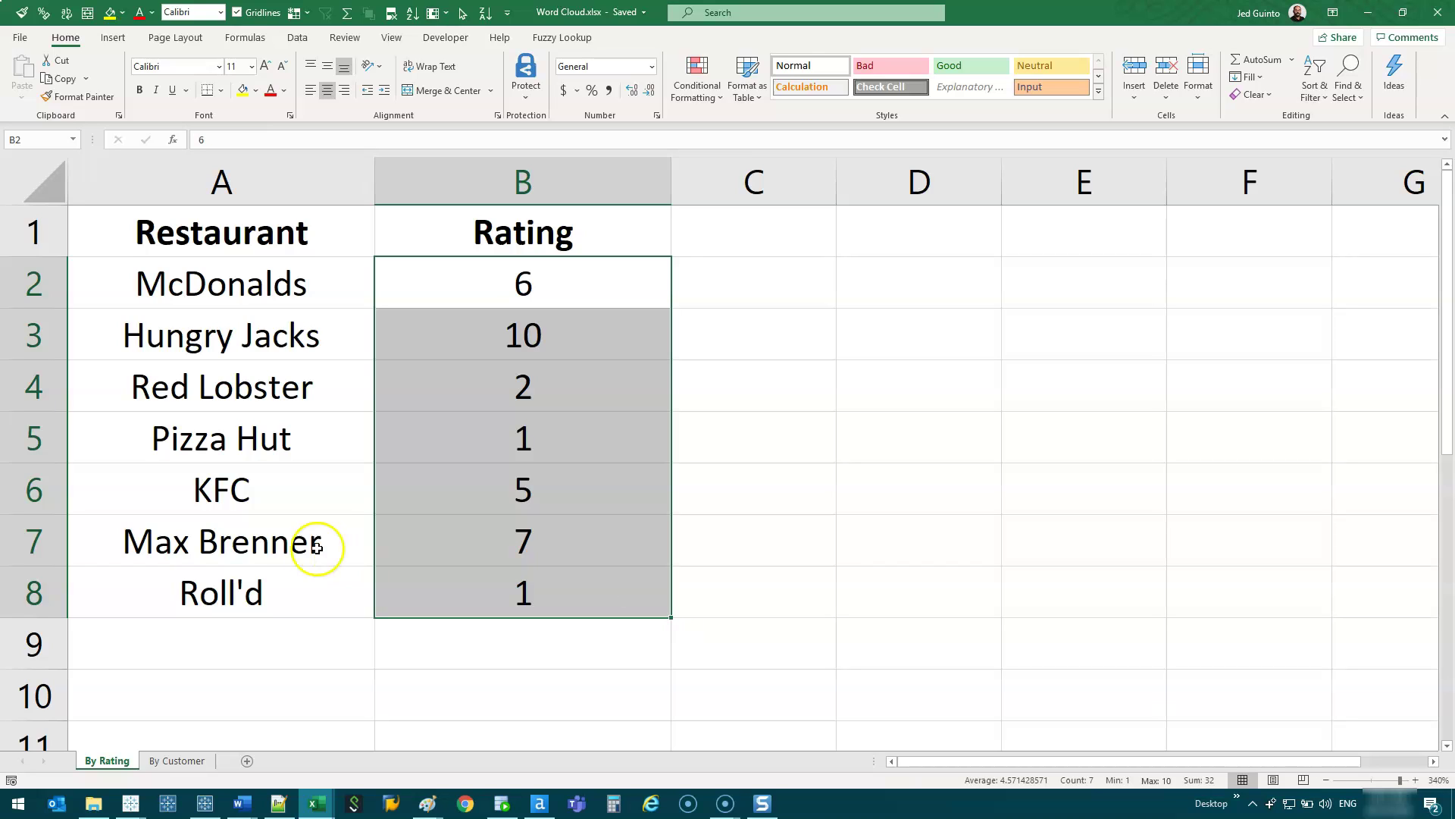
left_click_drag(470, 283, 492, 571)
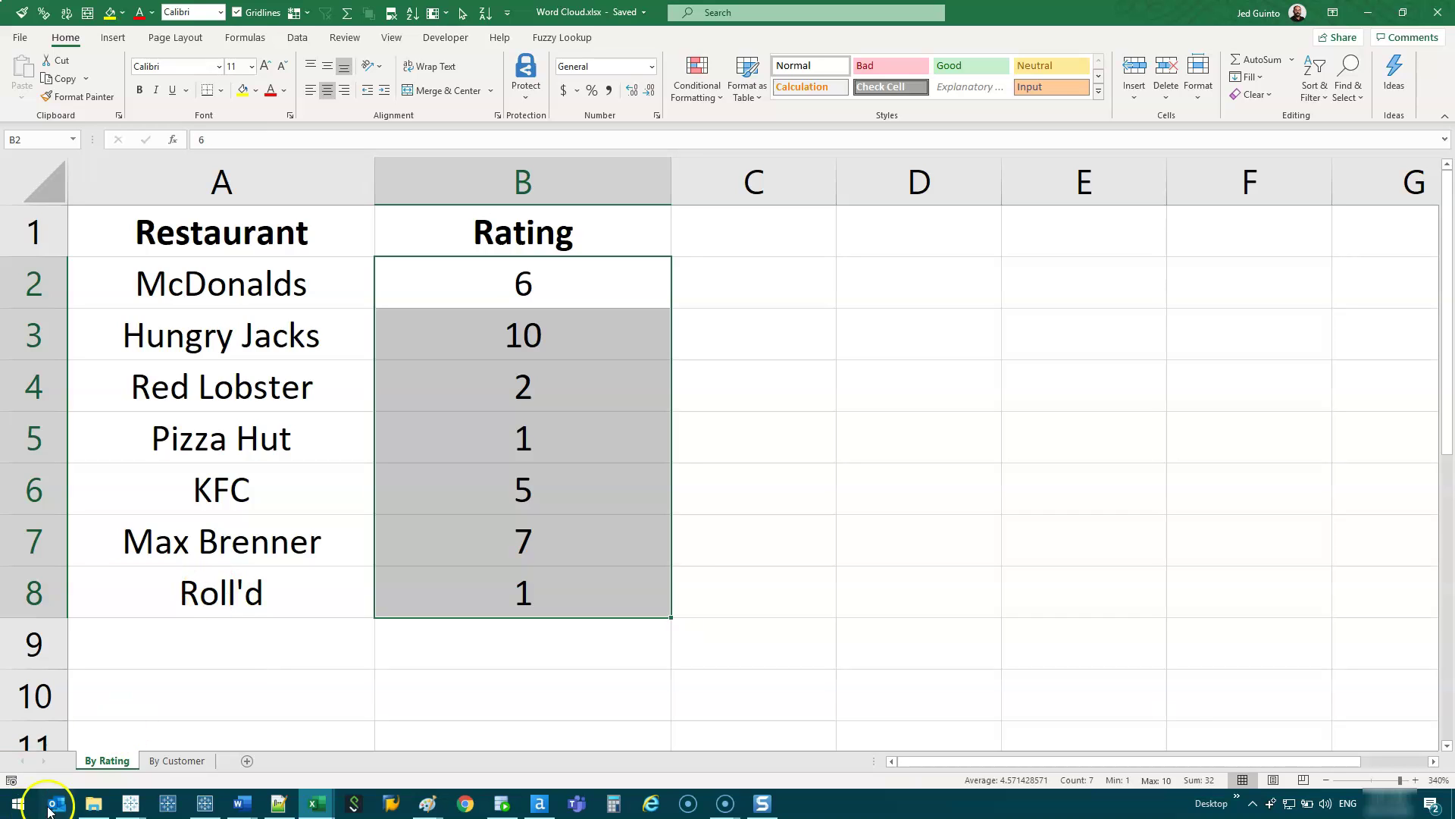
Switch to the By Customer sheet and step through the restaurant entries.
left_click(153, 758)
left_click(61, 226)
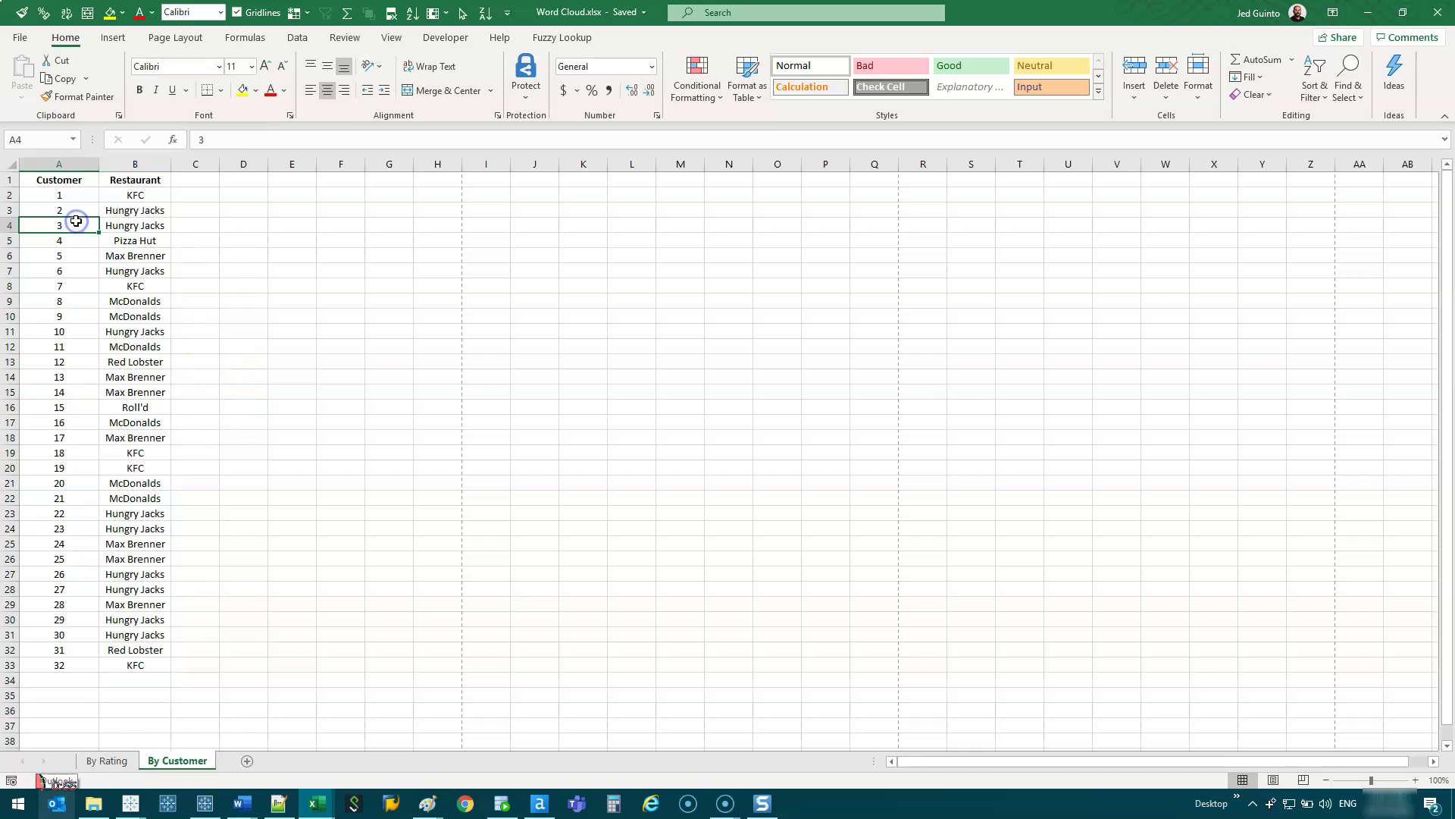
scroll(65, 227, "up", 11, "ctrl")
scroll(88, 239, "up", 1)
mouse_move(315, 266)
left_mouse_down()
mouse_move(325, 376)
mouse_move(334, 262)
left_mouse_up()
left_click(391, 297)
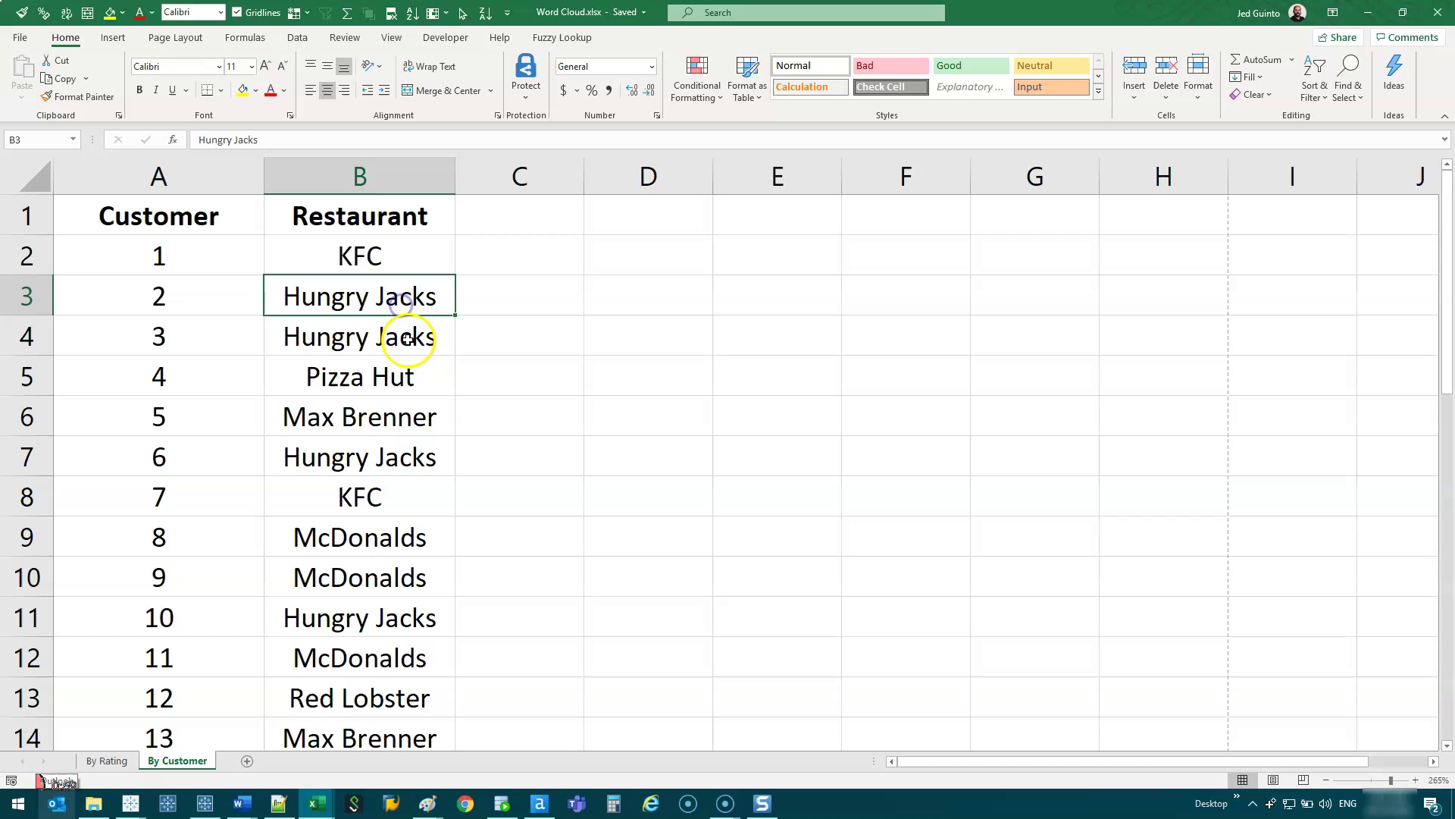
left_click(396, 338)
left_click(385, 383)
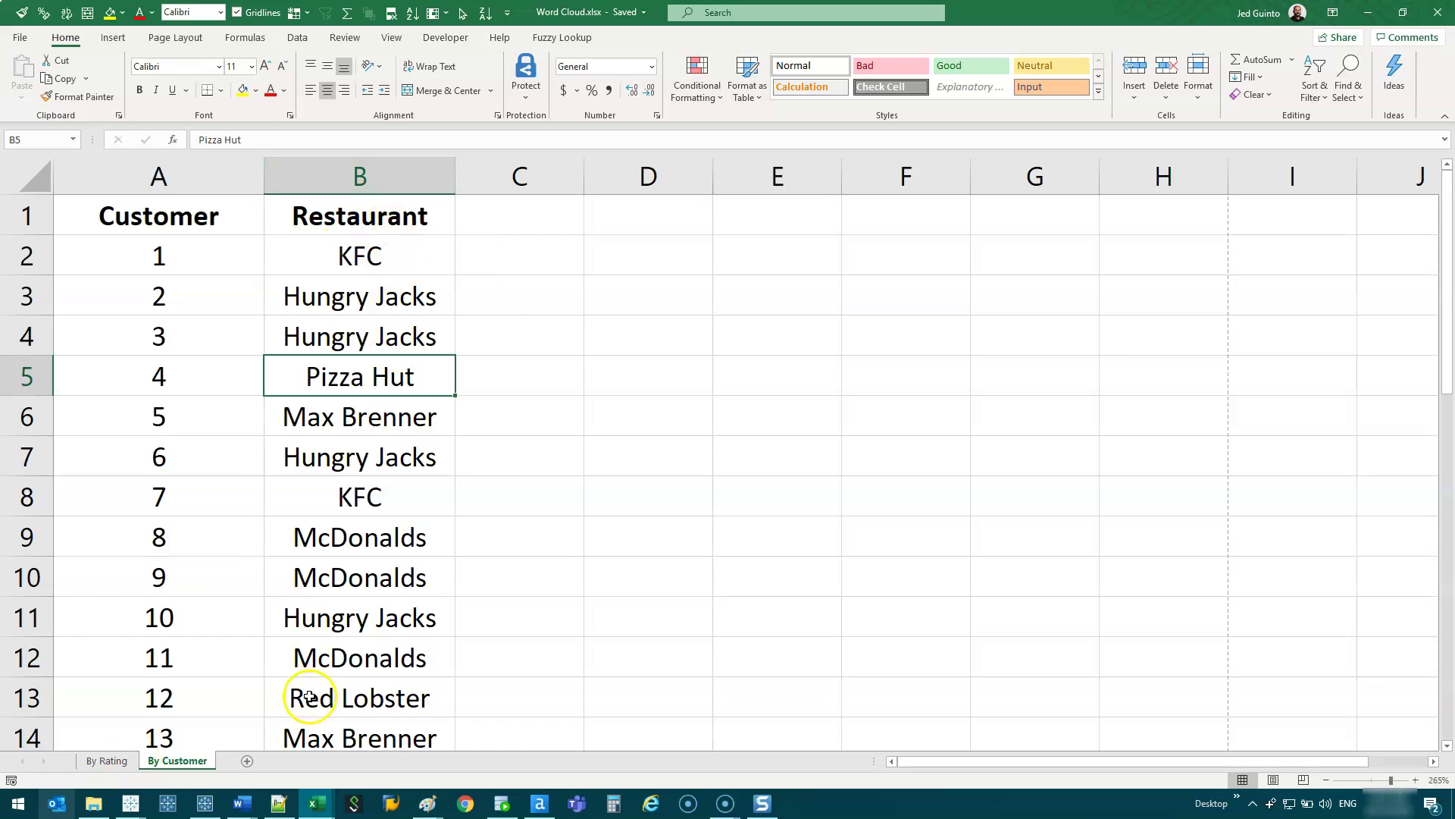
Widen the empty column C on By Customer and select cell C1.
left_click(131, 761)
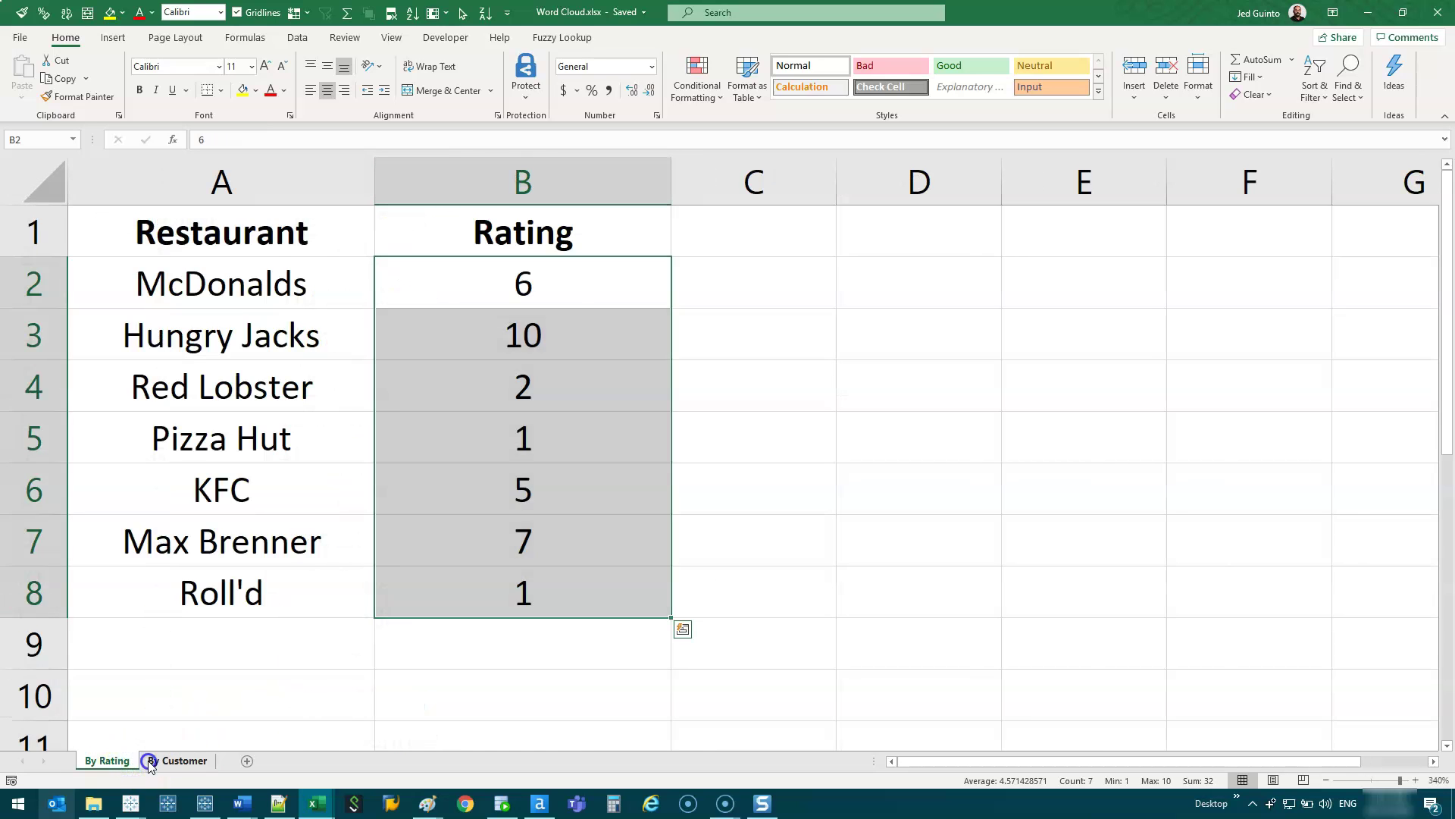
left_click(152, 762)
left_click(514, 322)
left_click_drag(582, 182, 641, 180)
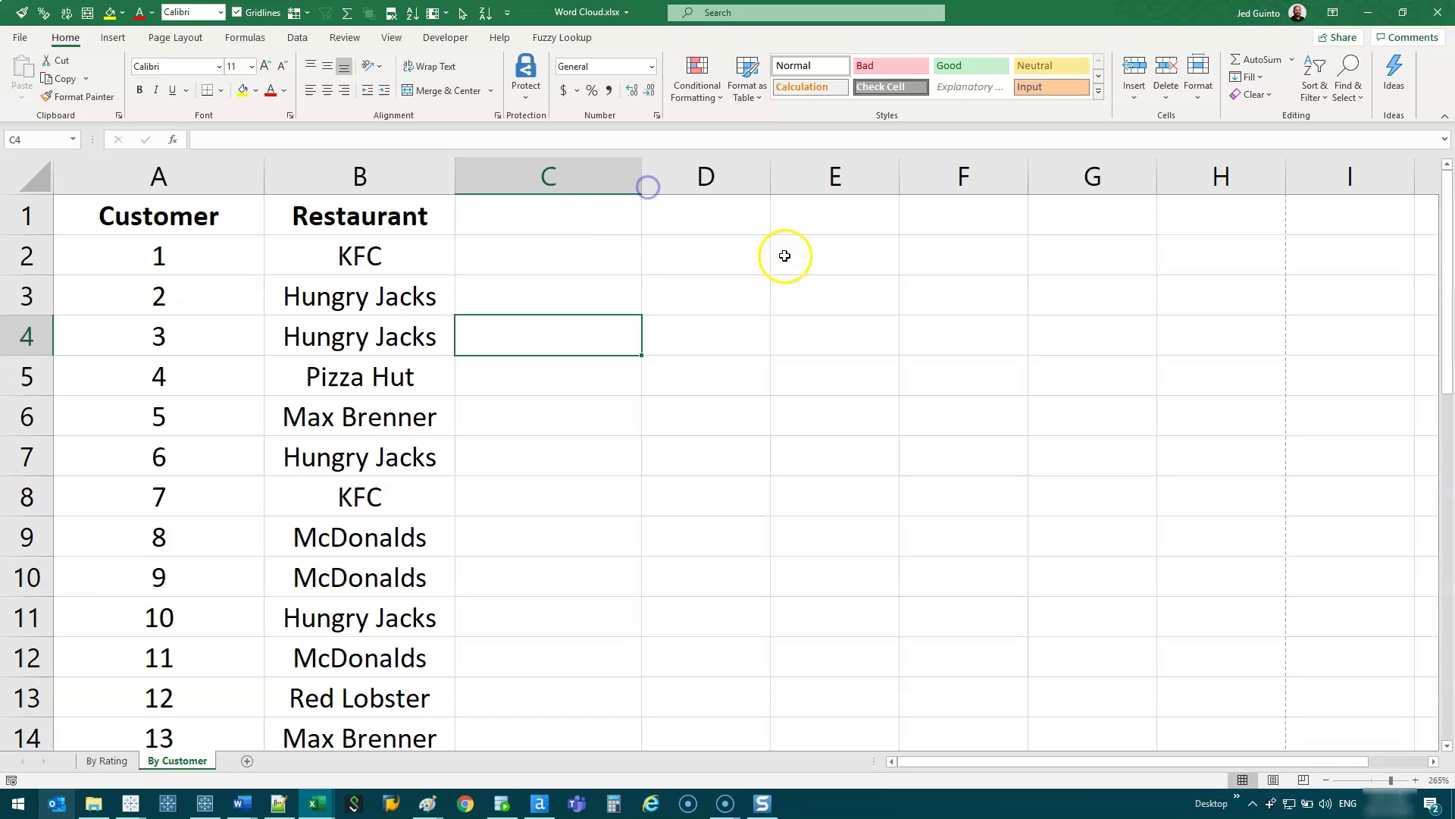
left_click(614, 225)
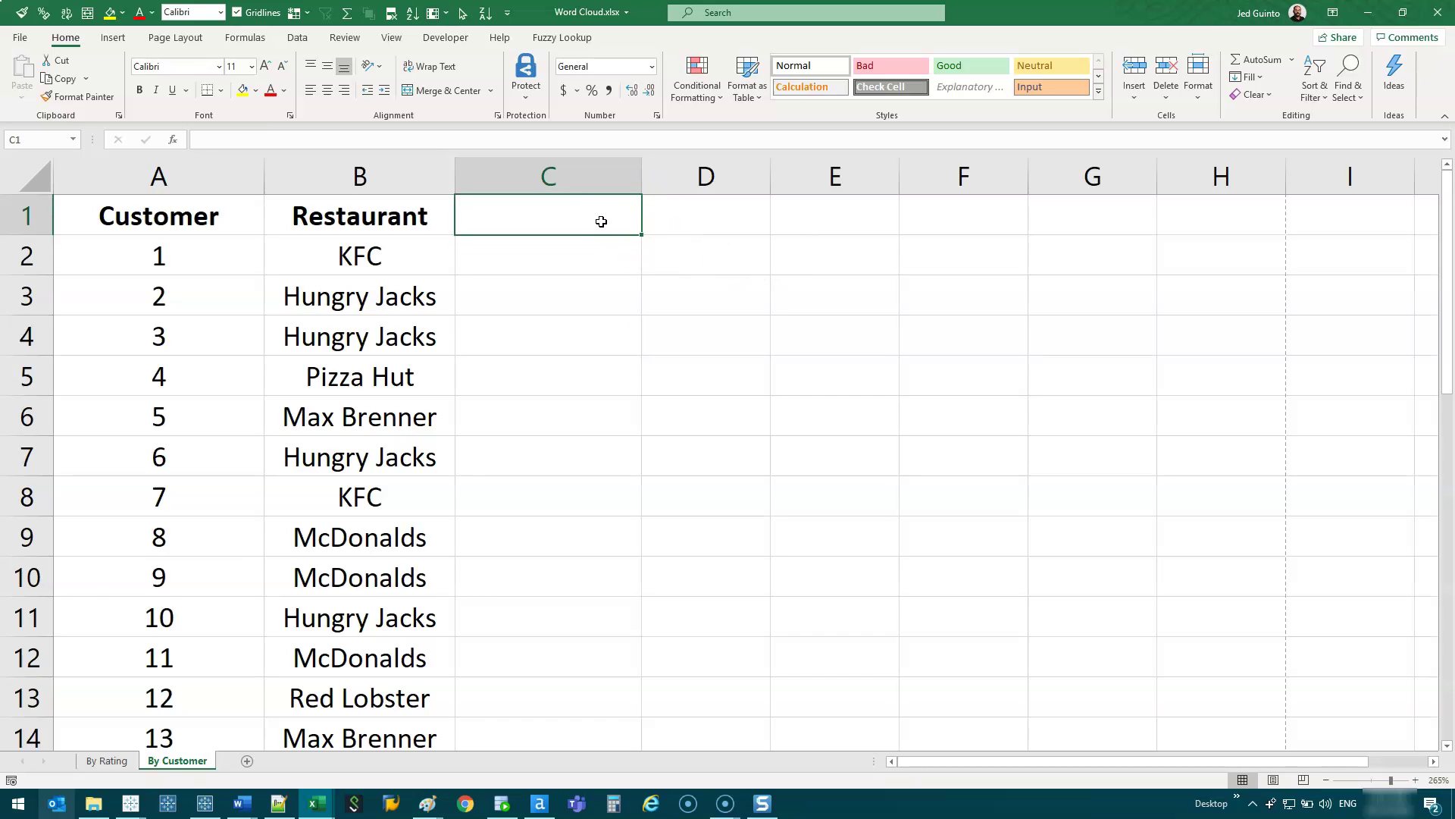
Enter the heading 'Nutrition Score' in C1 and widen column C to fit.
left_click(549, 191)
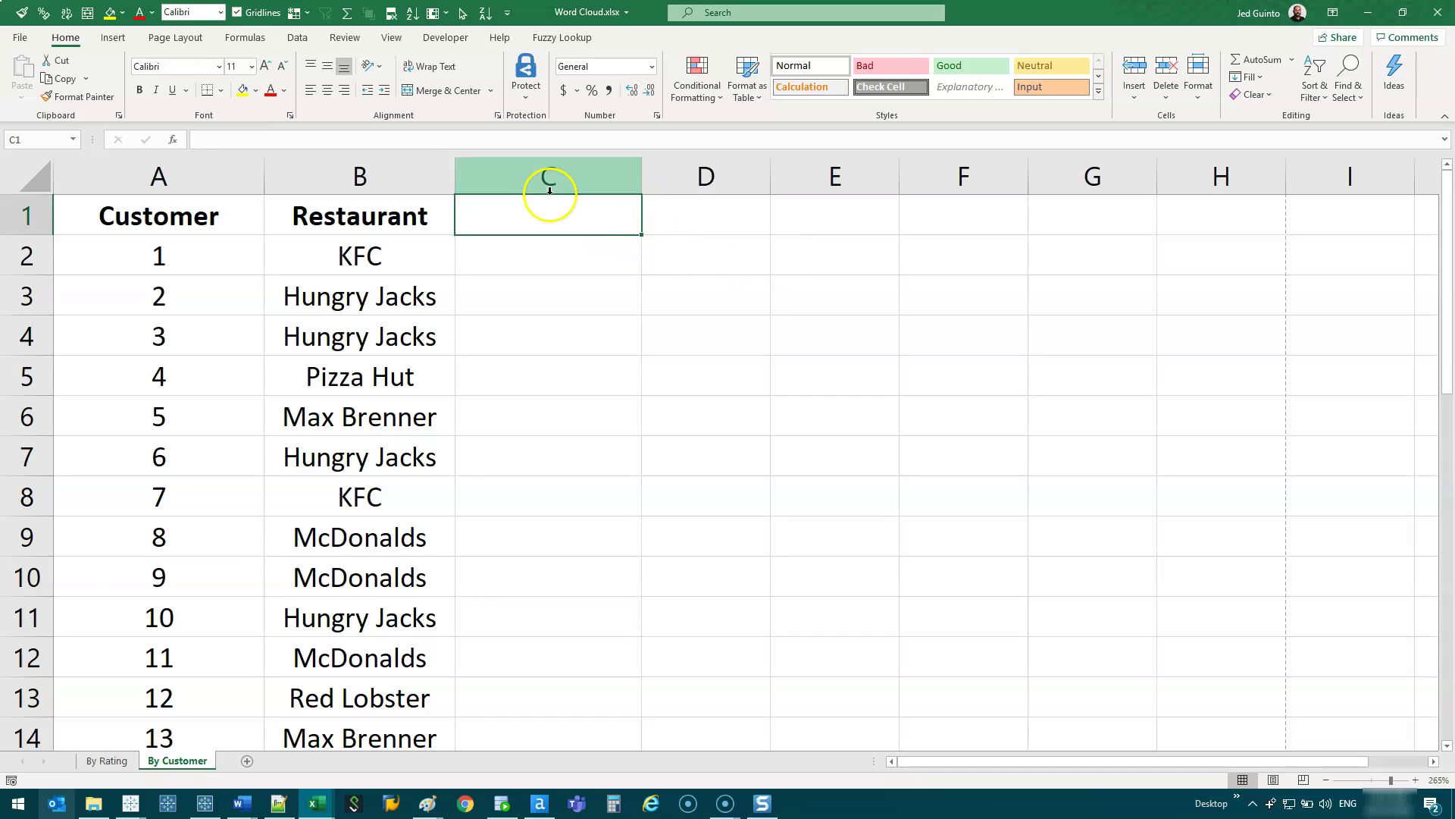
type("Nutrition Score")
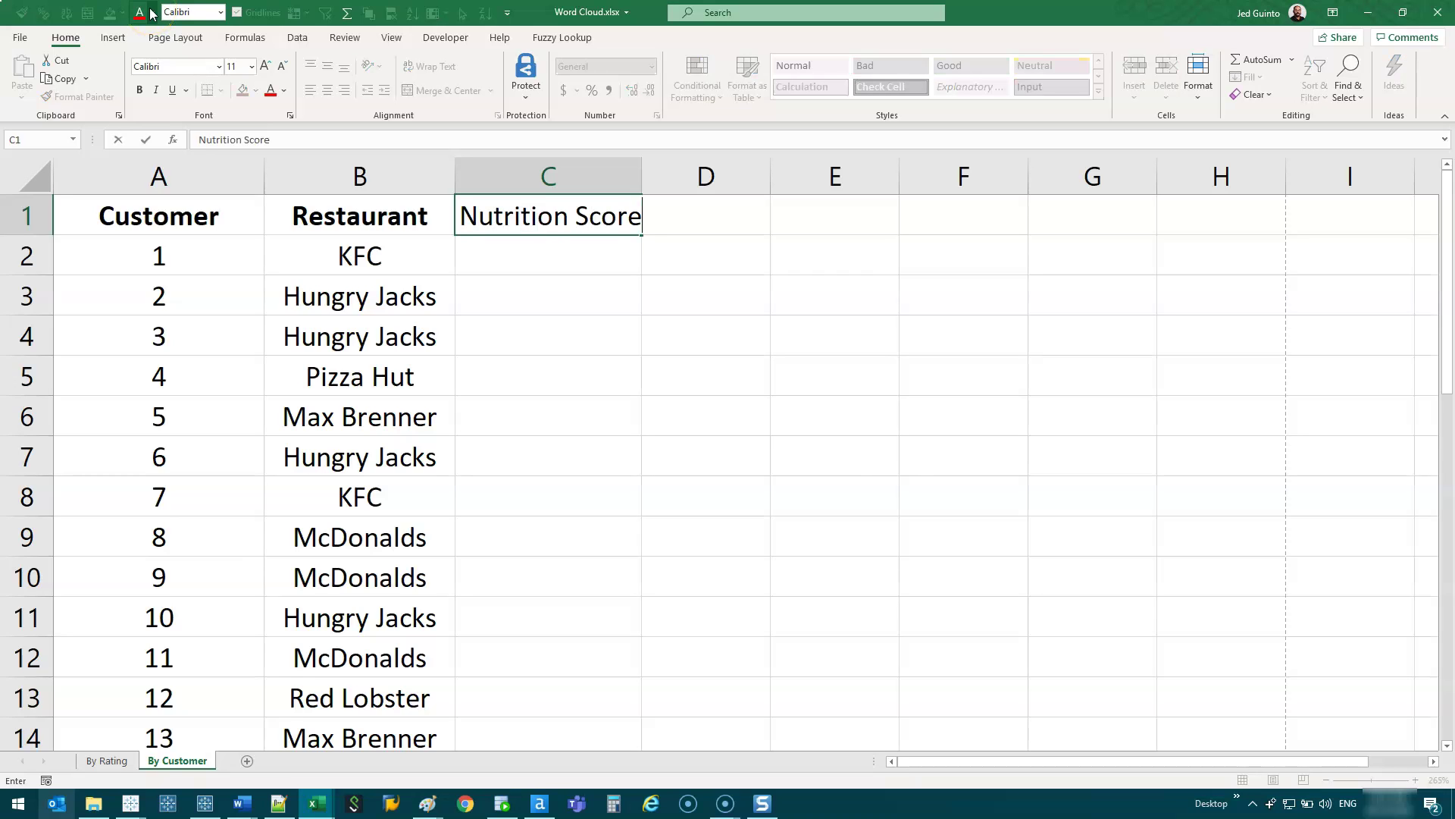
key("Return")
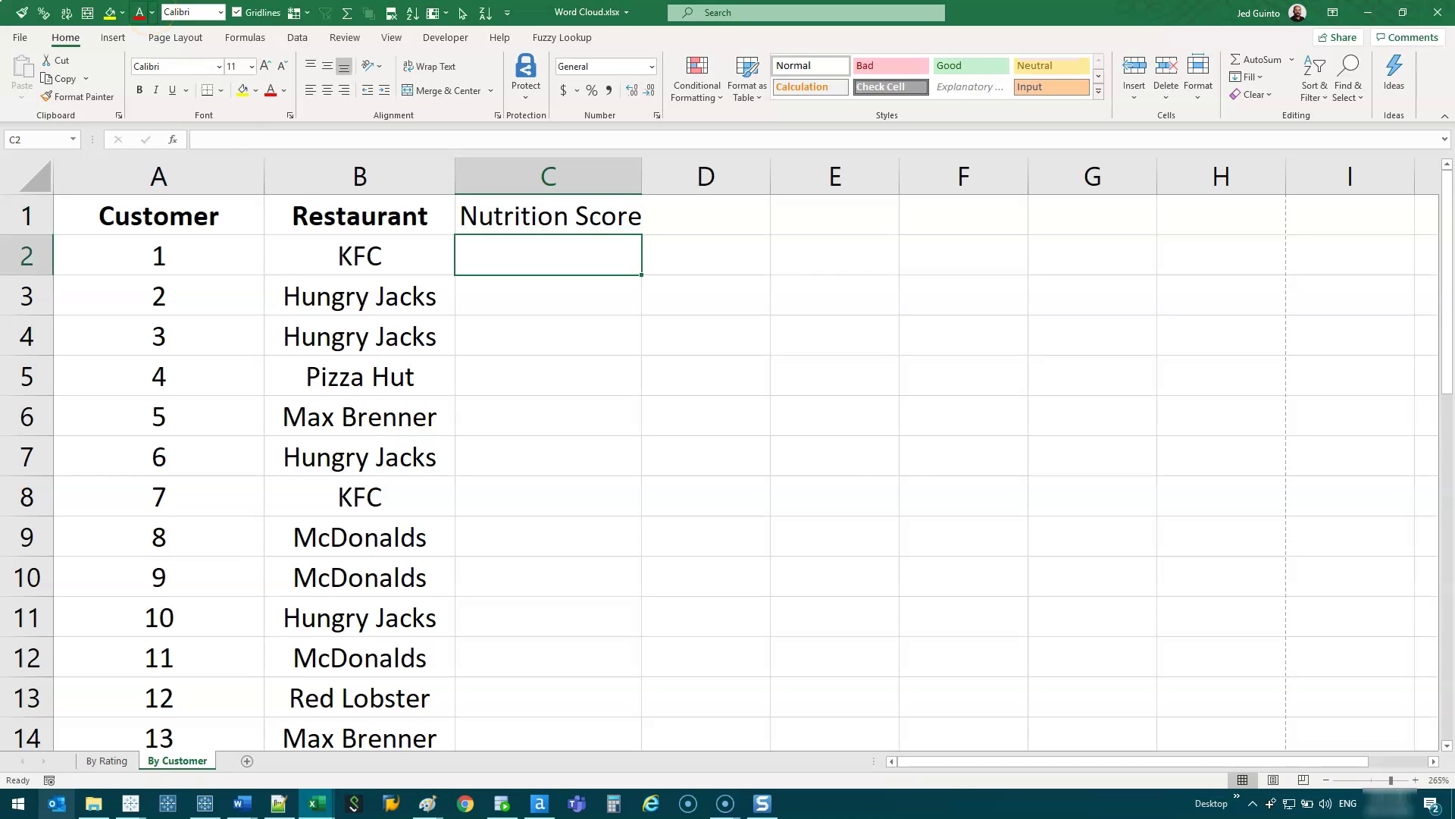
left_click_drag(642, 163, 702, 194)
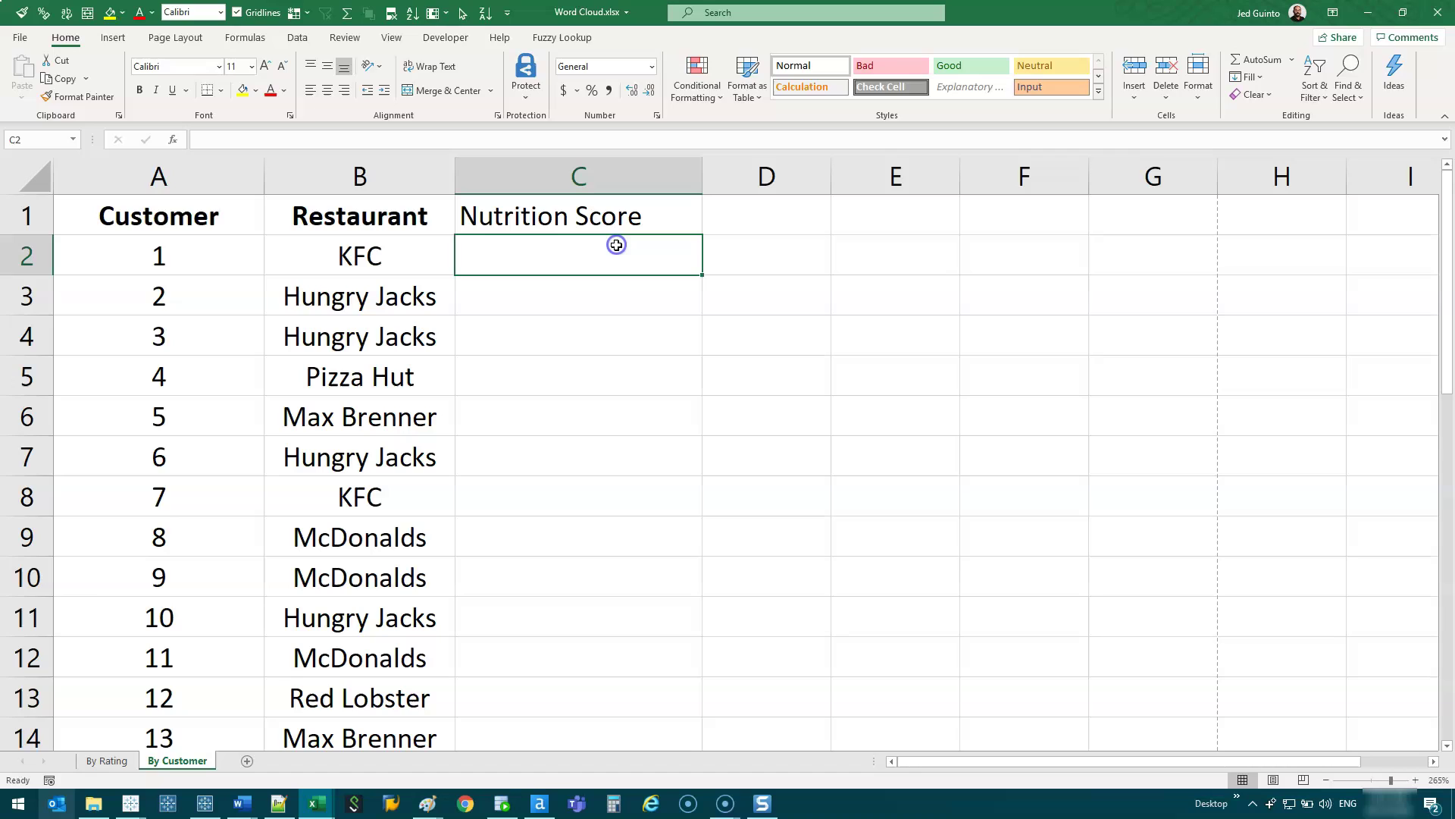
Fill column C with =RANDBETWEEN(100,1000) for every customer and paste the results as fixed values.
type("=randb")
key("Tab")
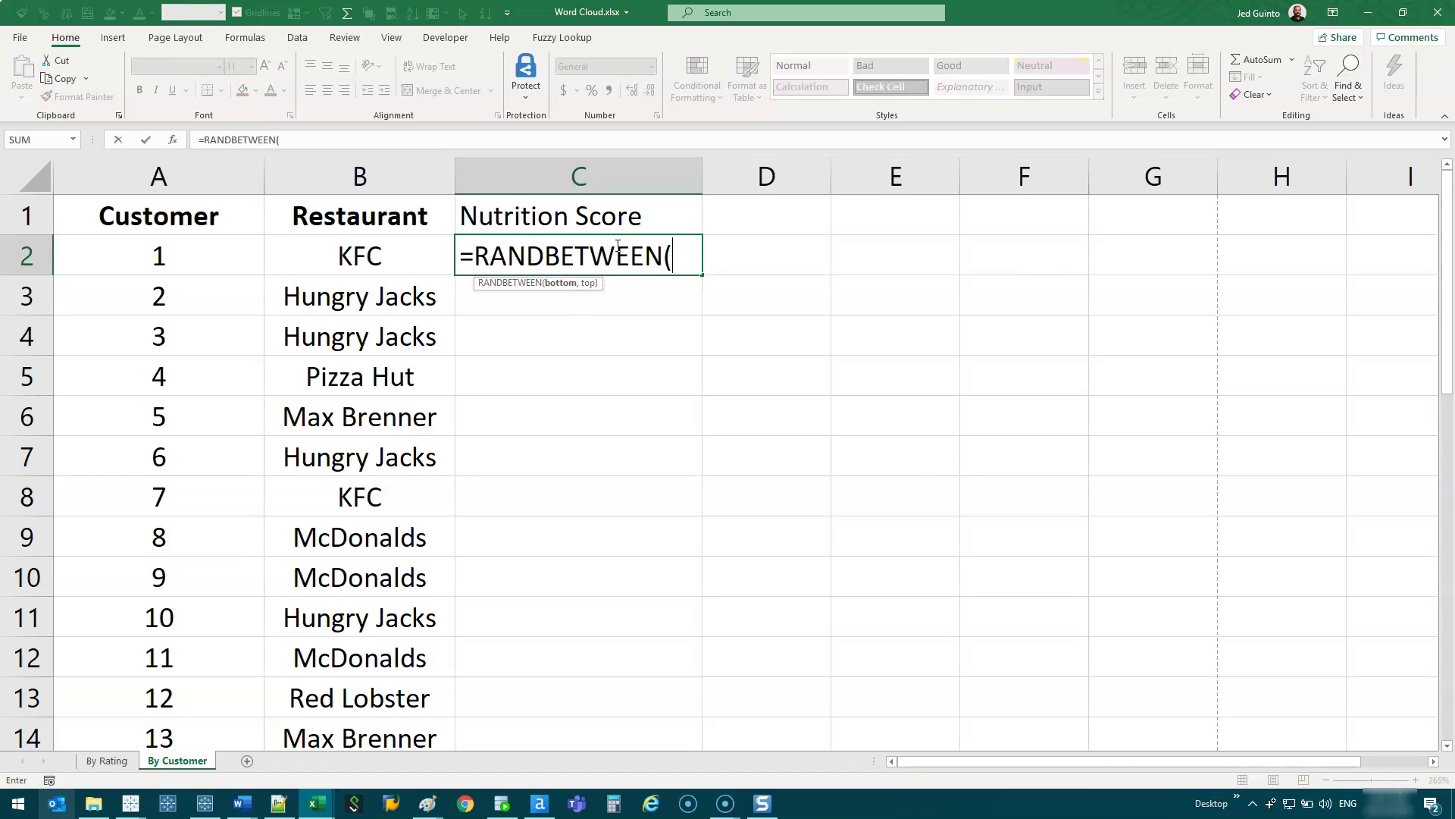
type("100,1000")
key("Return")
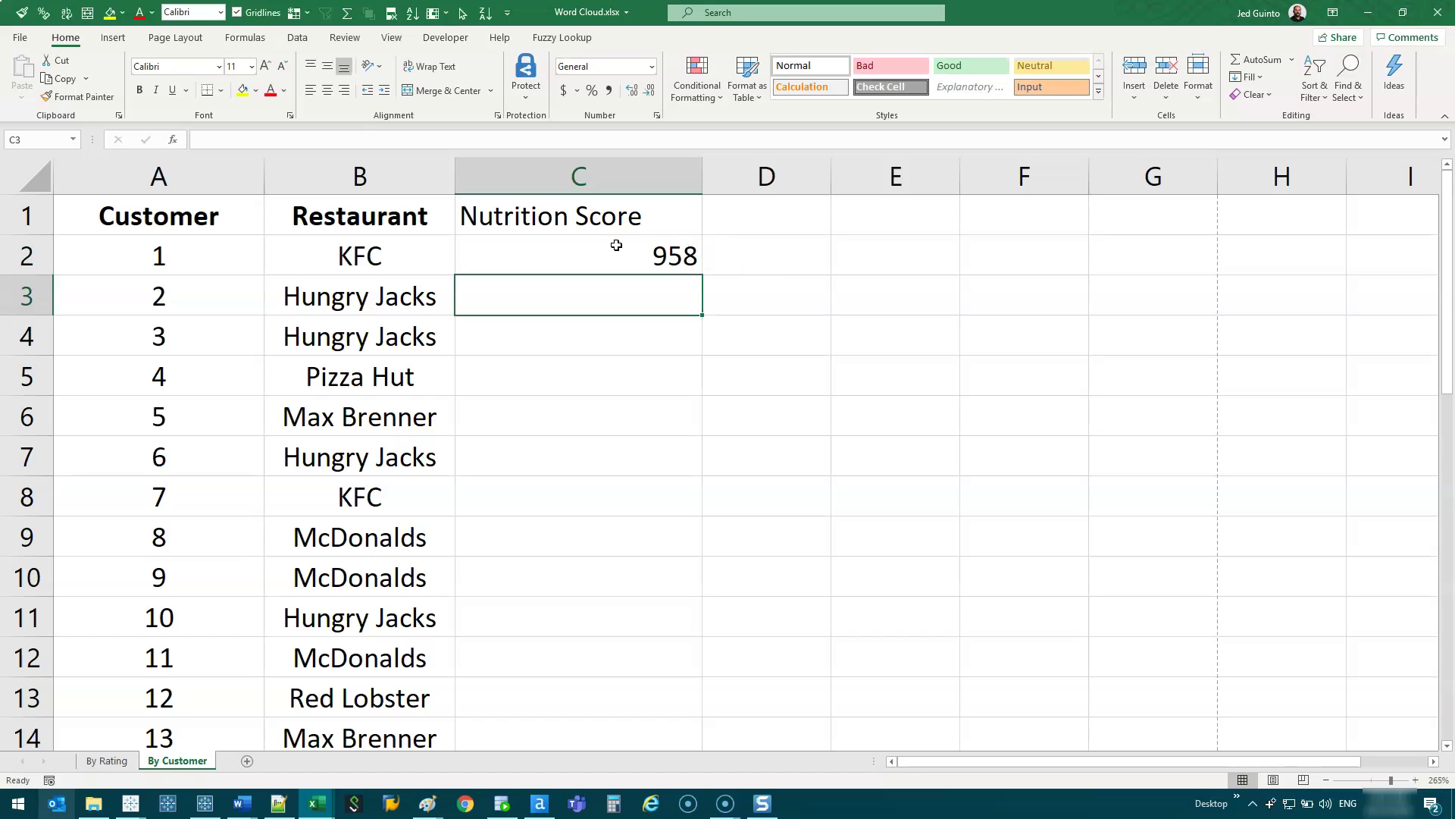
left_click(617, 244)
double_click(702, 276)
key("ctrl+c")
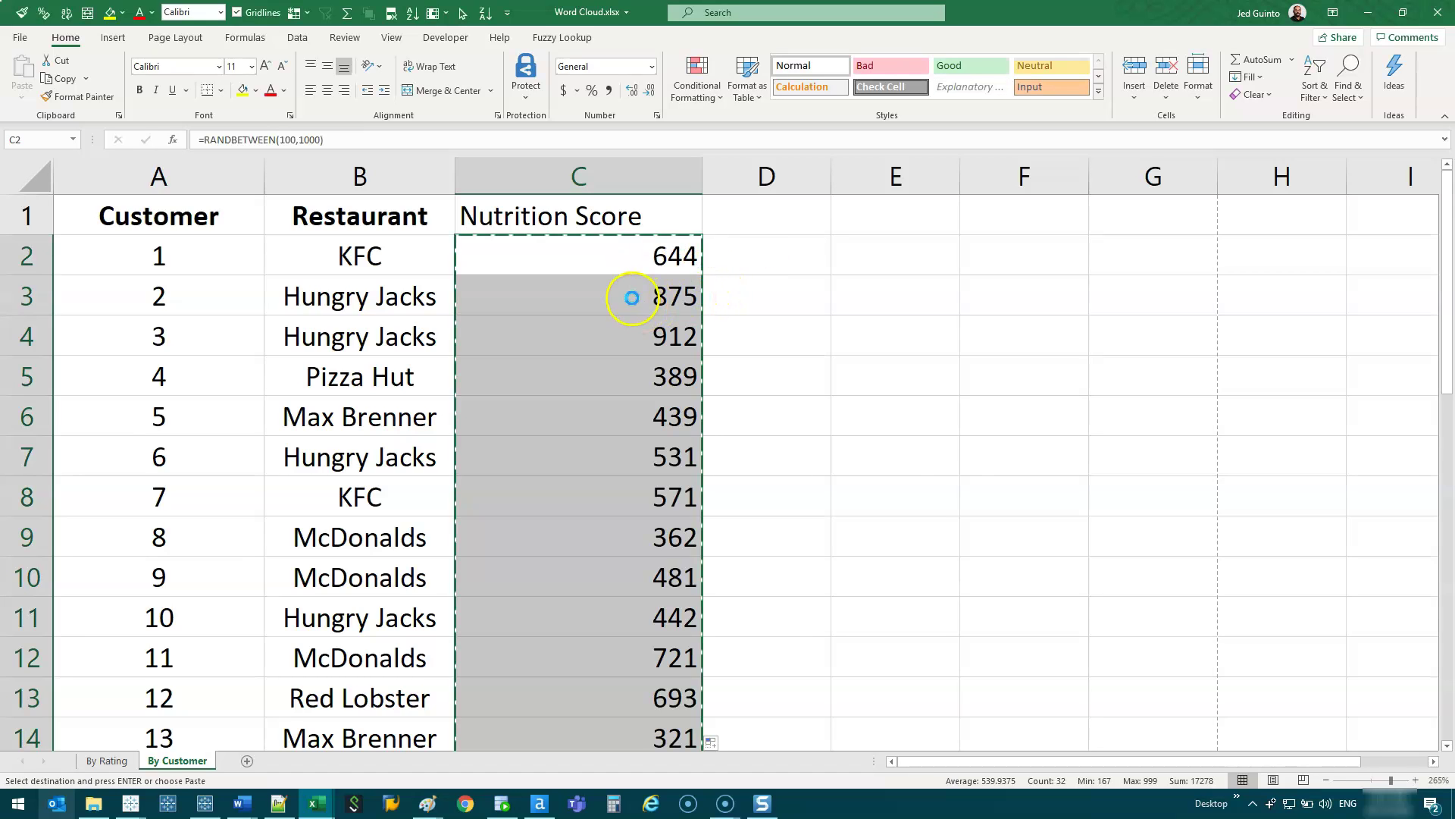
right_click(629, 295)
left_click(698, 377)
key("Escape")
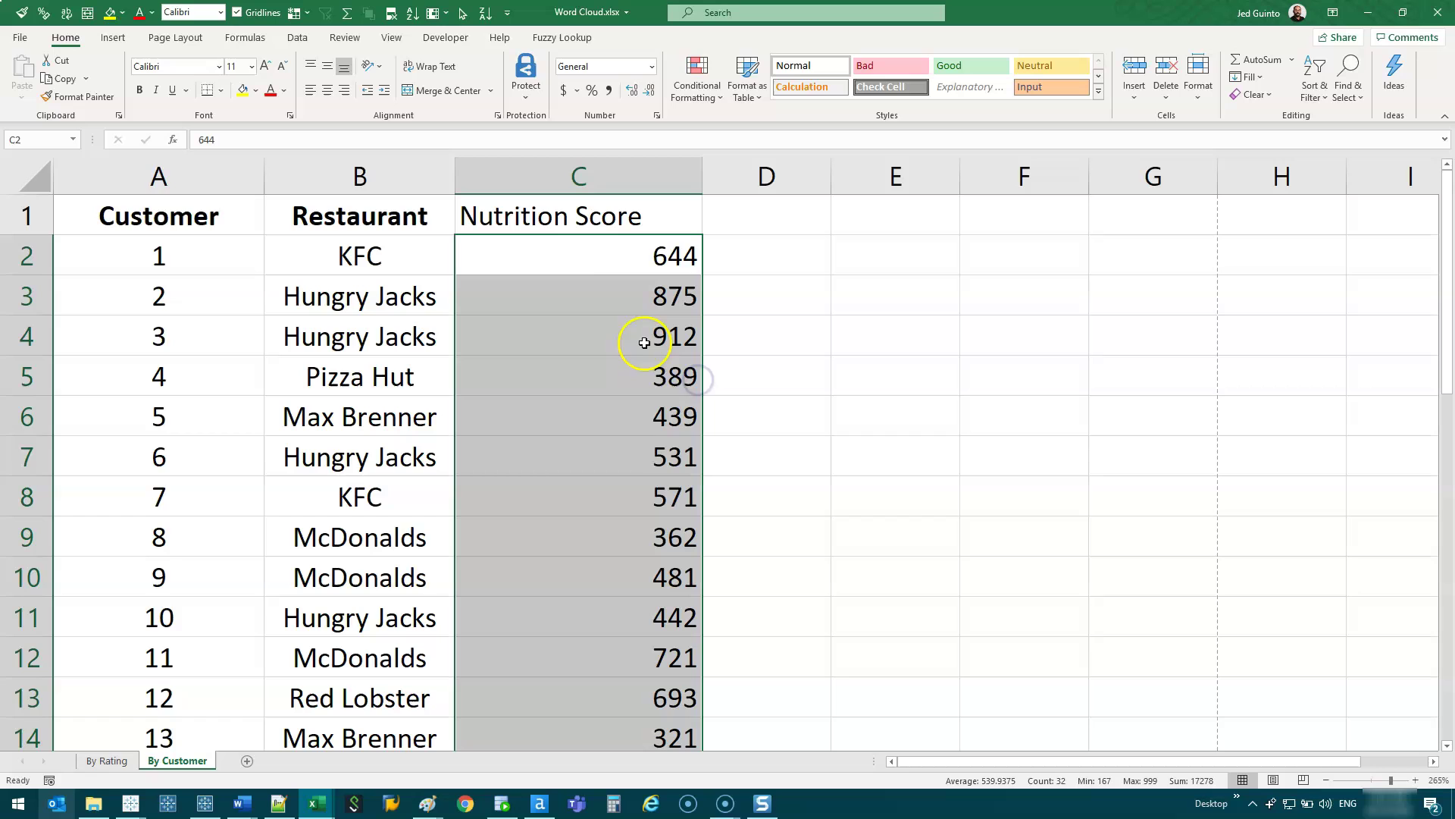
Copy the Restaurant column's formatting onto column C with Format Painter and widen it.
left_click(657, 442)
left_click(399, 185)
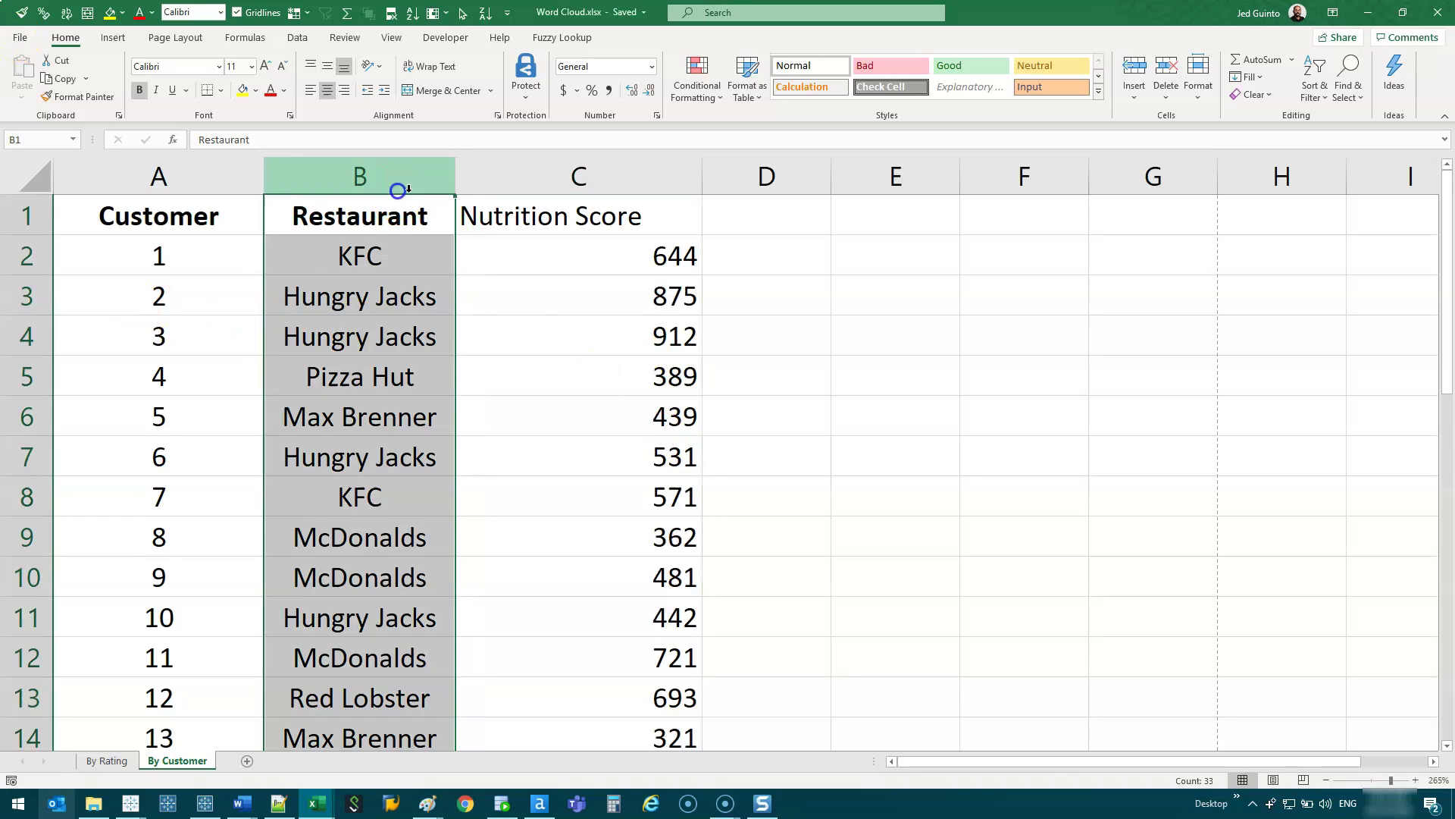
key("ctrl+c")
left_click(471, 175)
left_click(567, 372)
left_click_drag(648, 182, 683, 180)
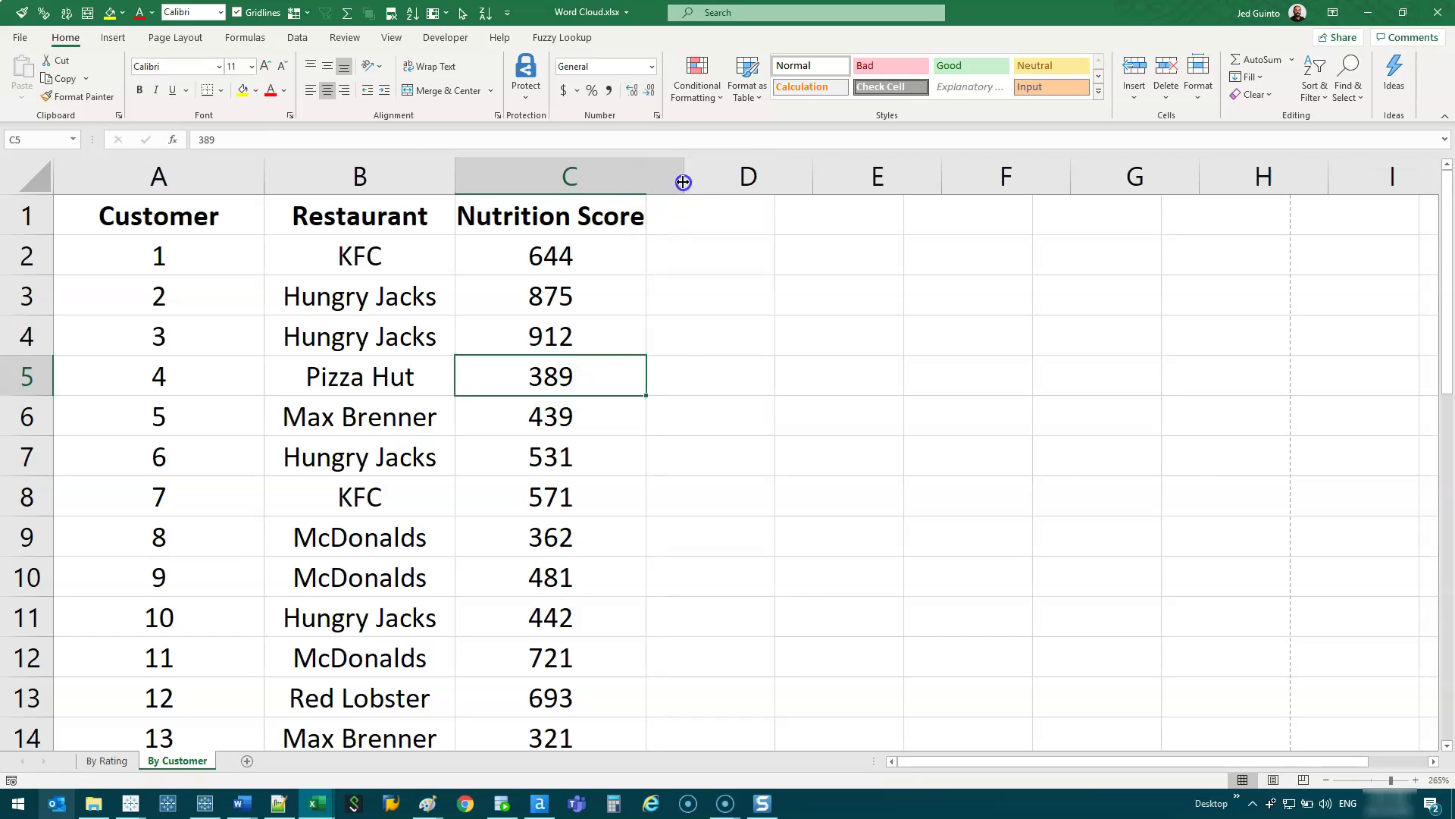
left_click(501, 481)
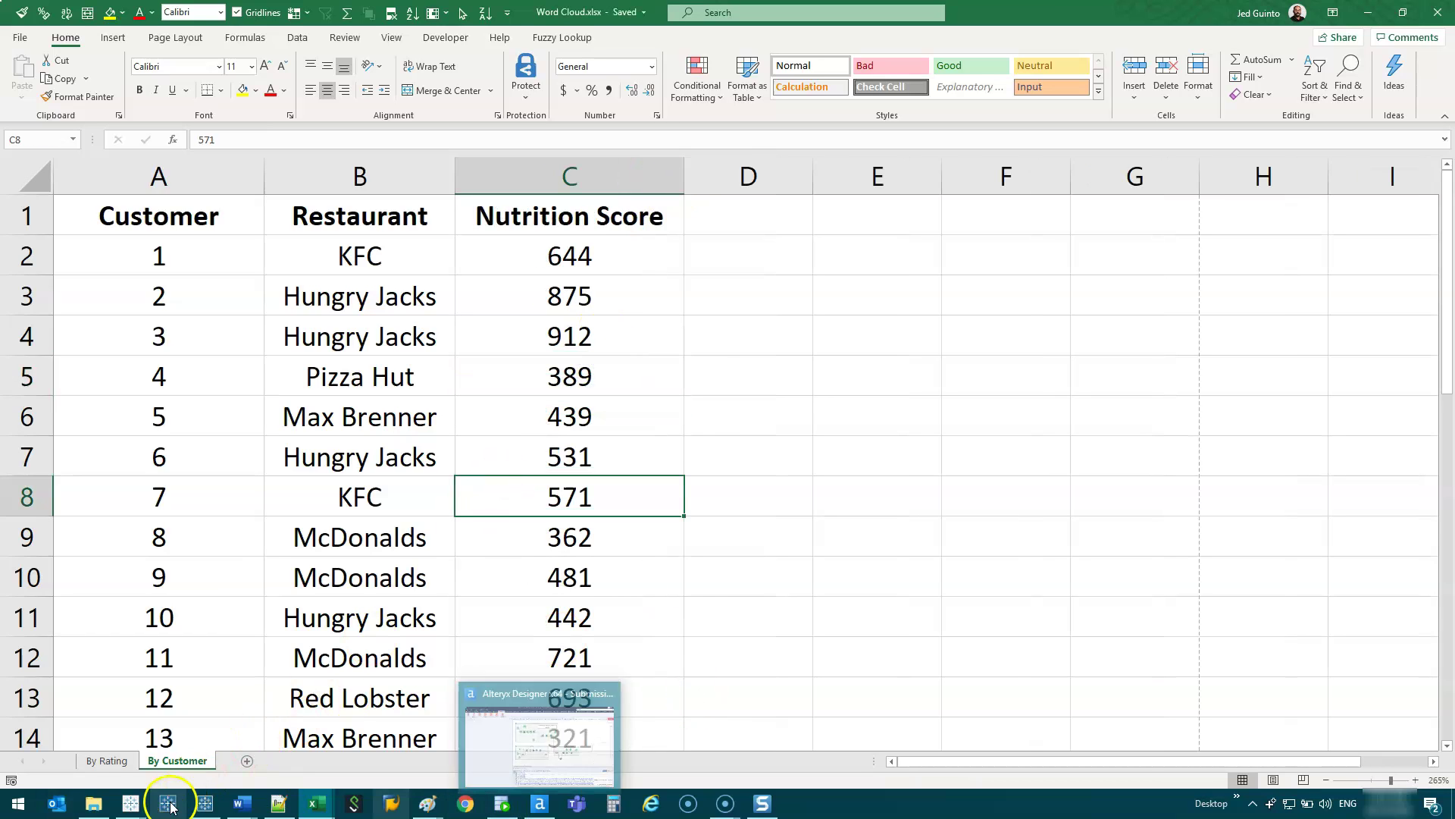
In the Tableau Book9 workbook, delete the old word cloud Sheet 2.
mouse_move(127, 802)
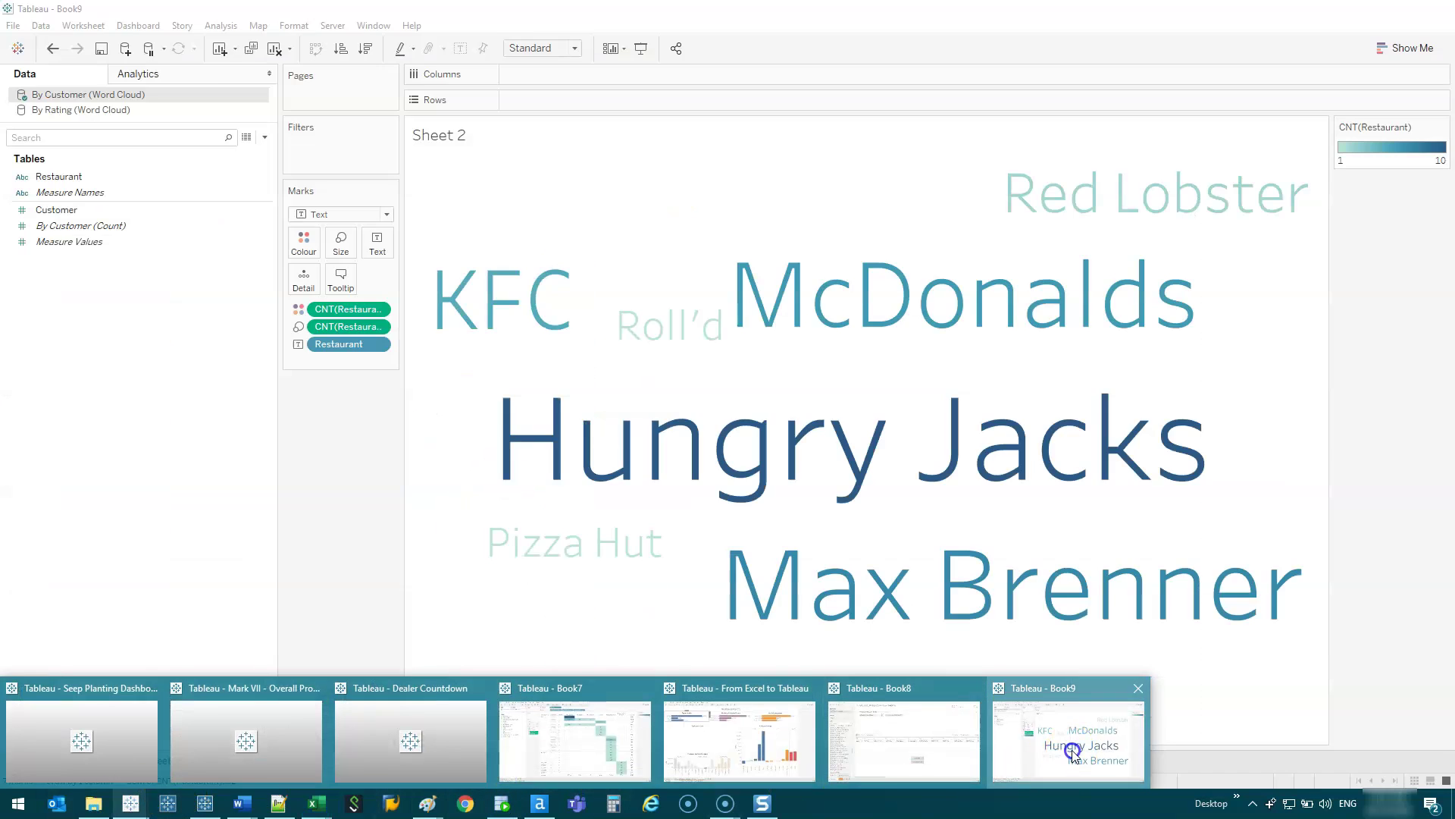
left_click(1068, 752)
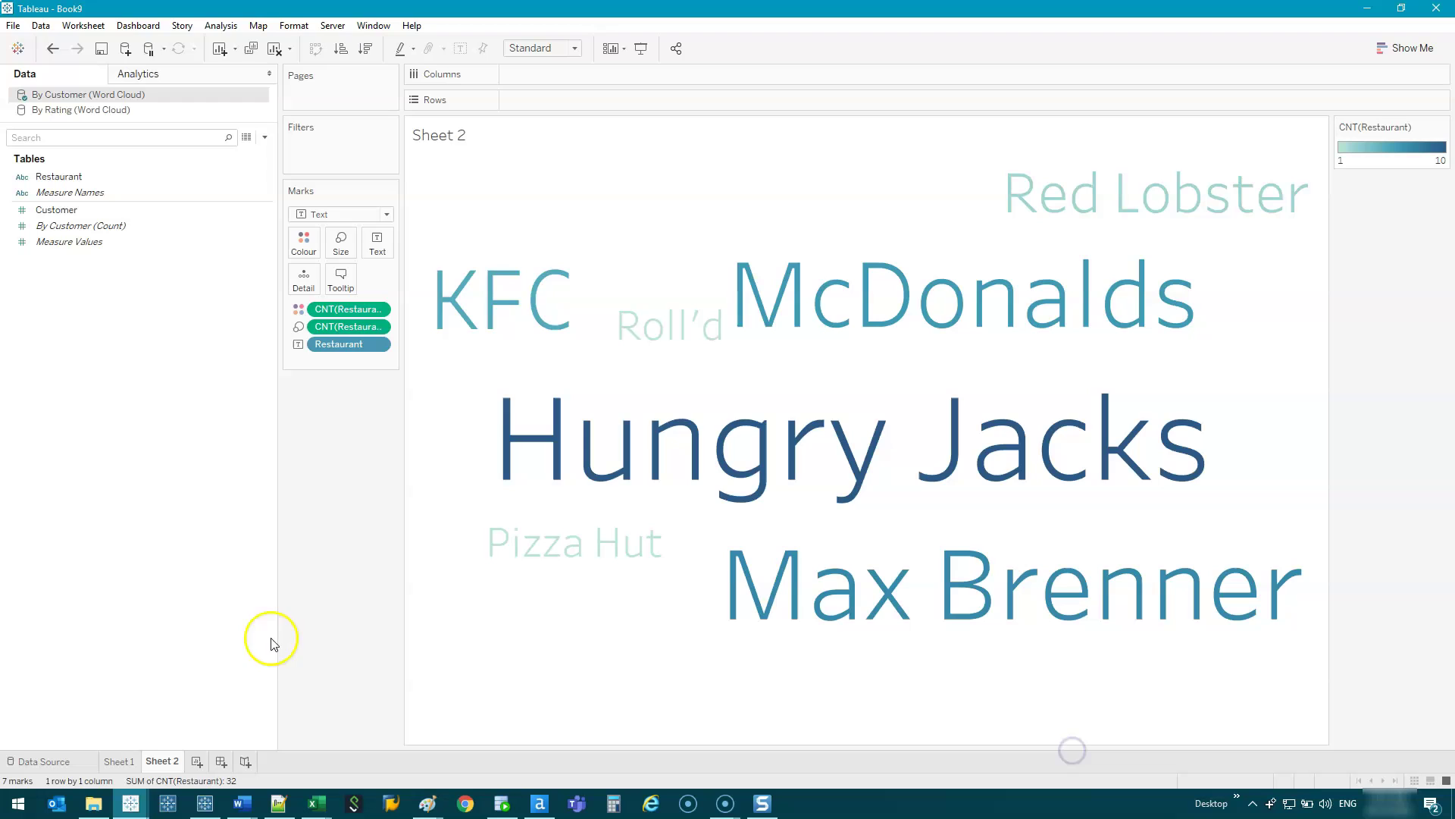
right_click(161, 764)
left_click(220, 593)
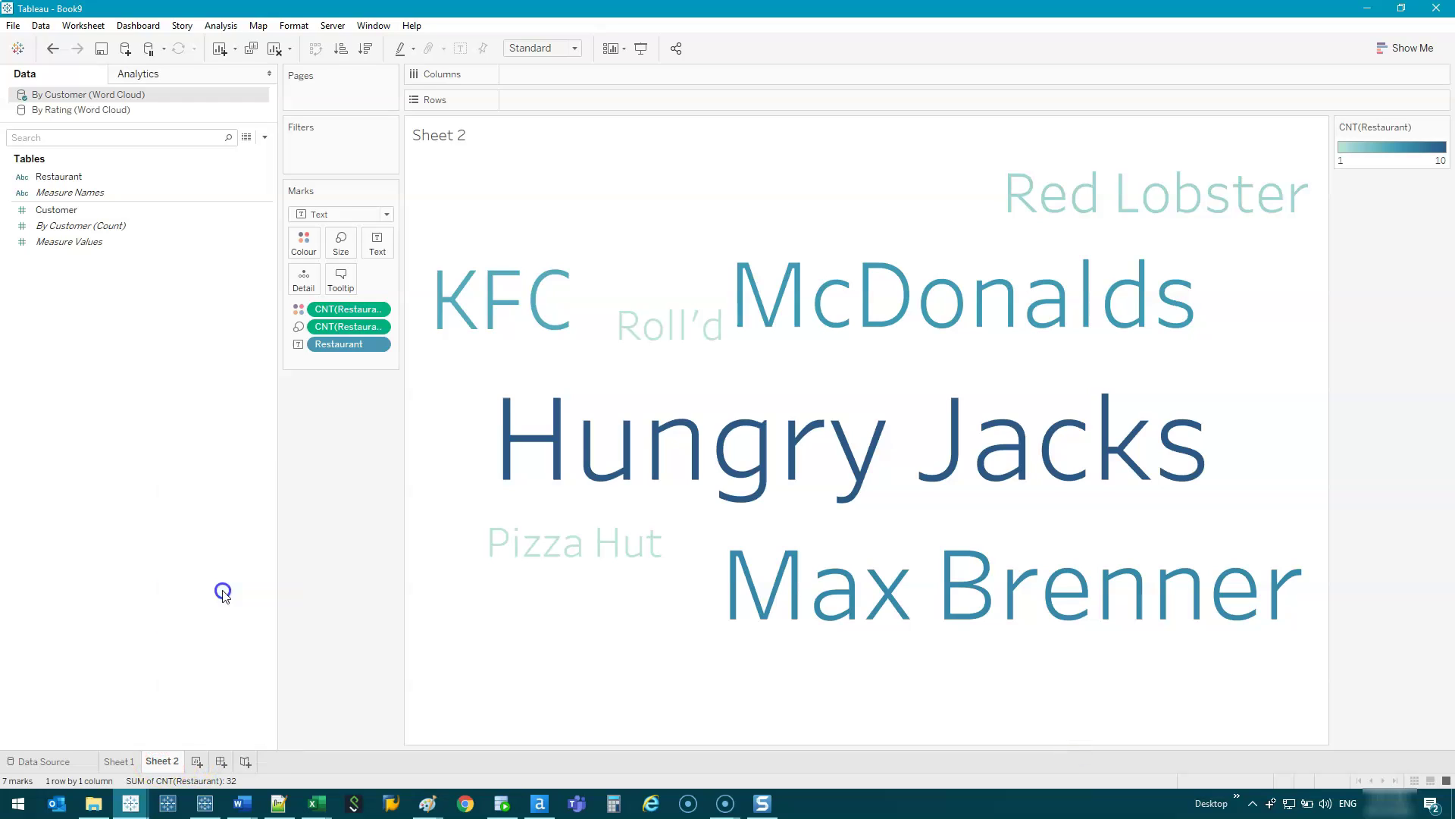
Clear Sheet 1 and refresh the By Customer (Word Cloud) data source.
left_click(274, 48)
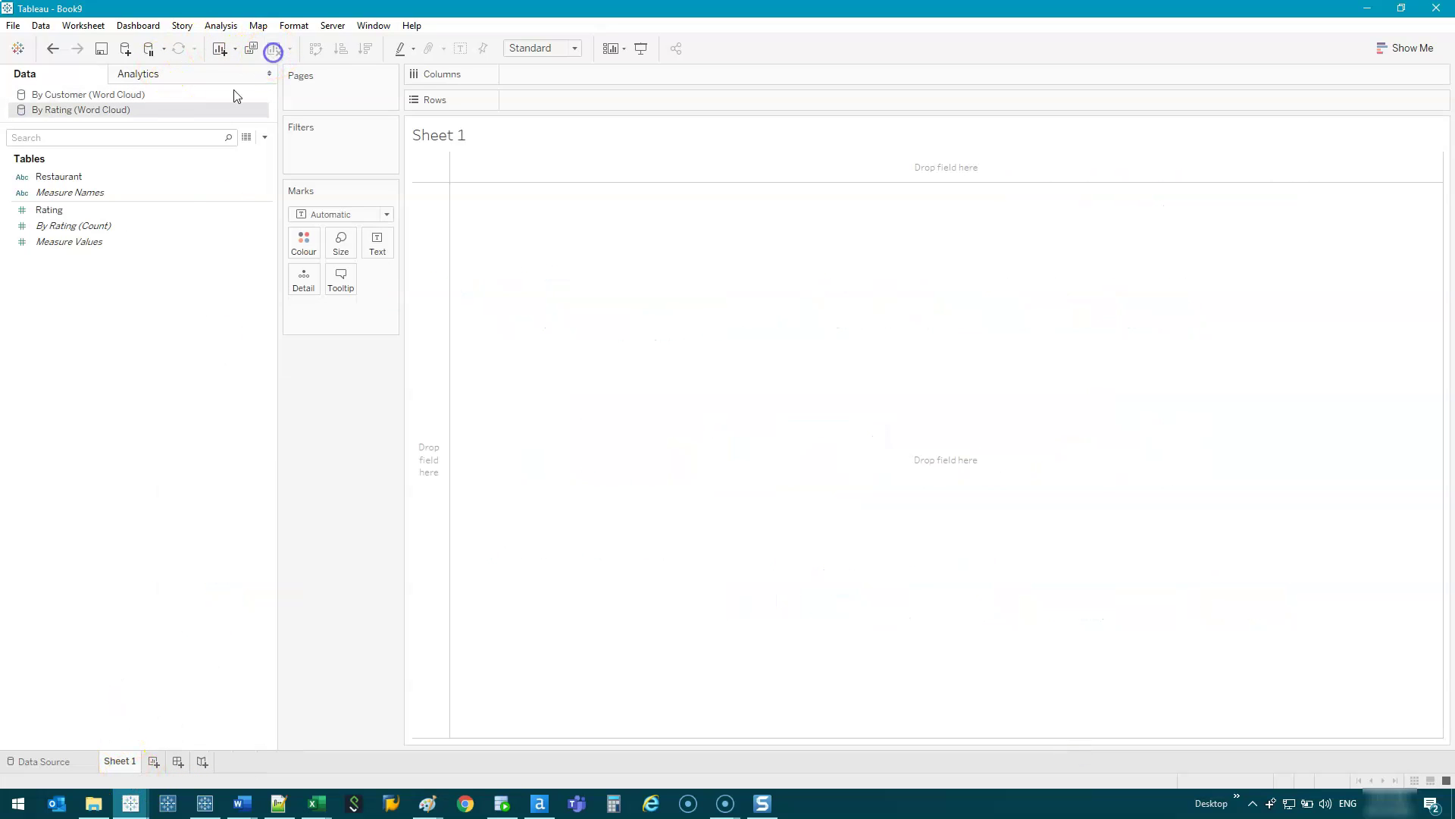
right_click(86, 92)
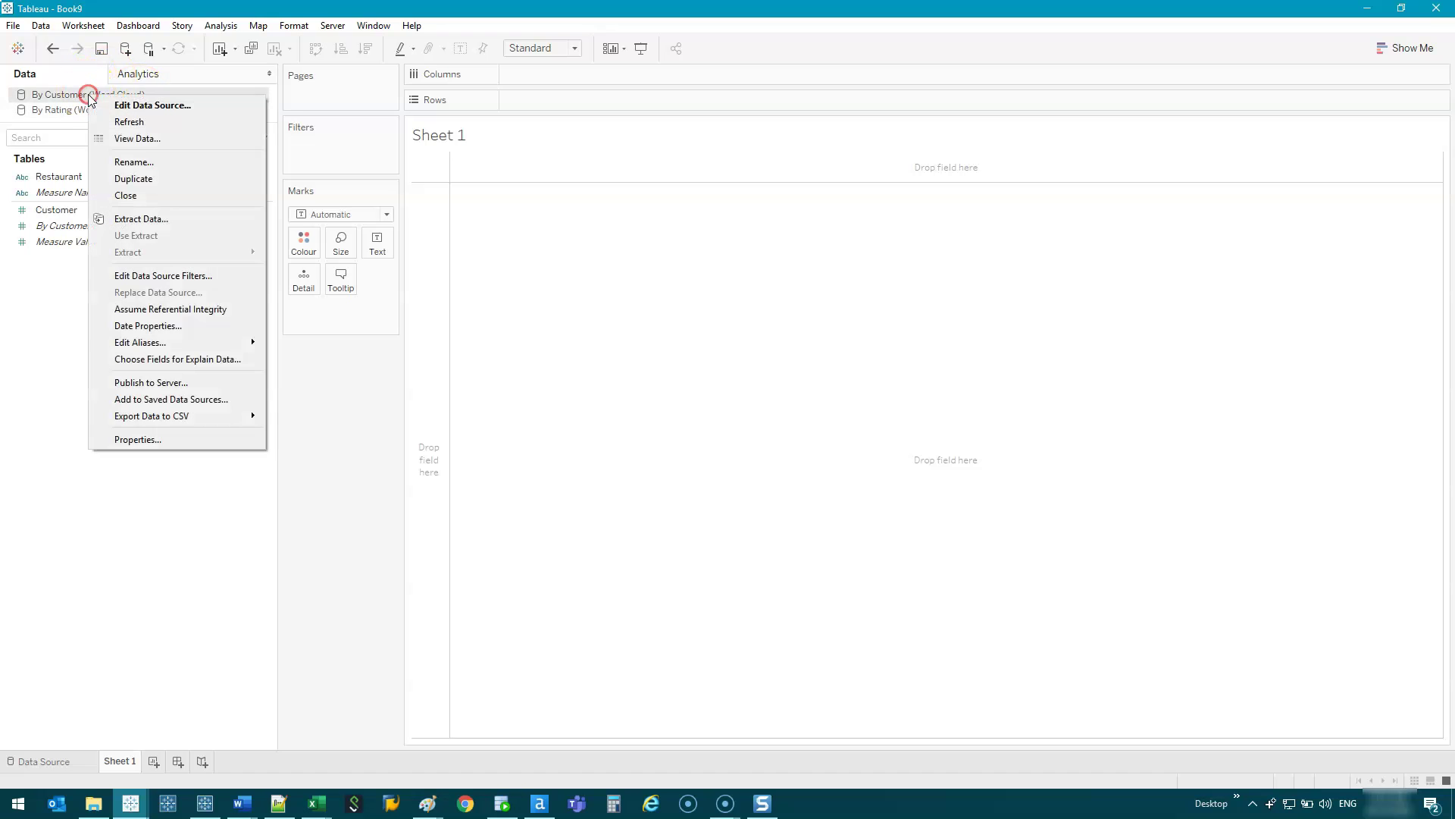
left_click(131, 119)
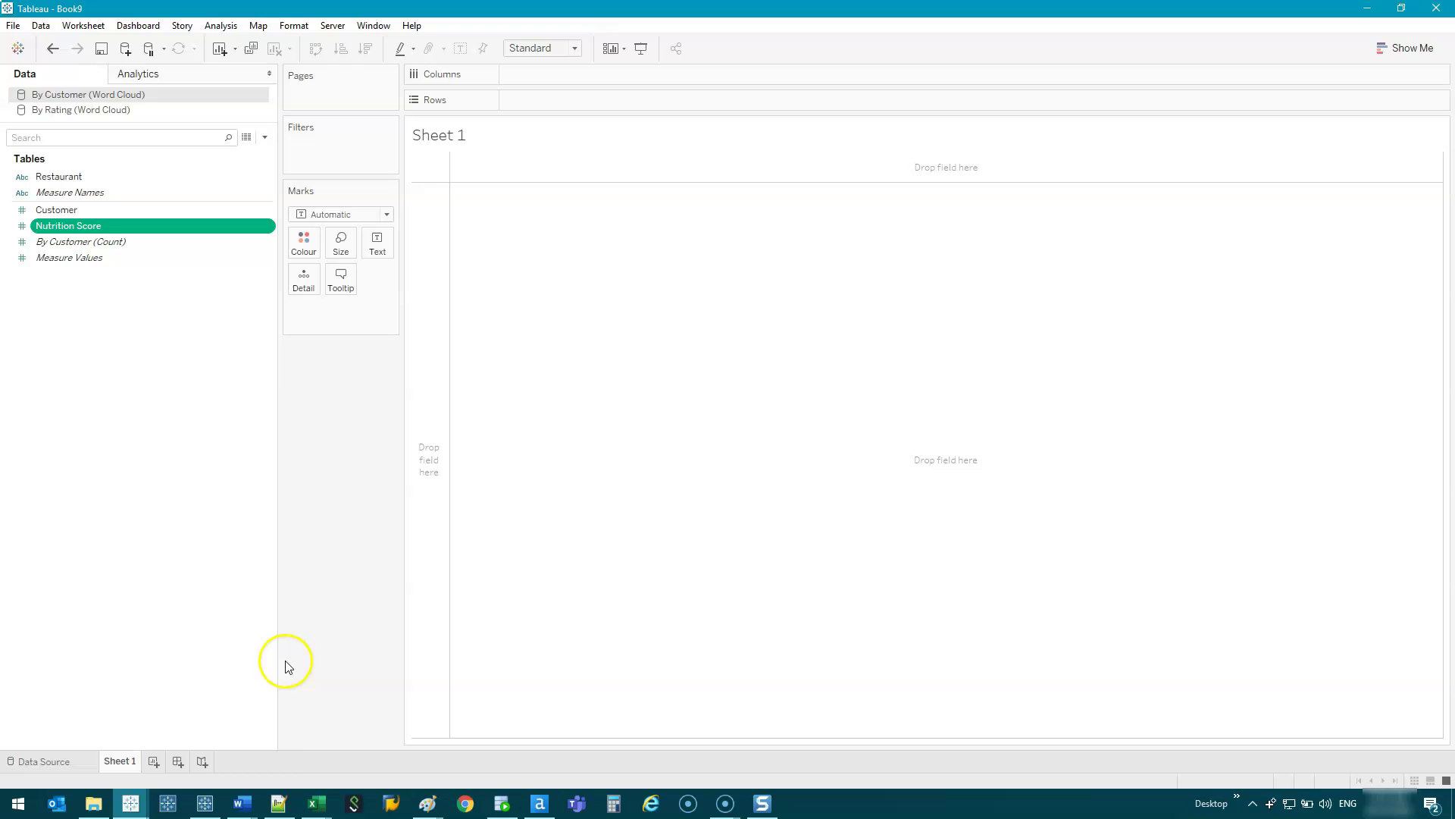
Using the By Rating (Word Cloud) data, put Restaurant on the Text card in Marks.
left_click(116, 112)
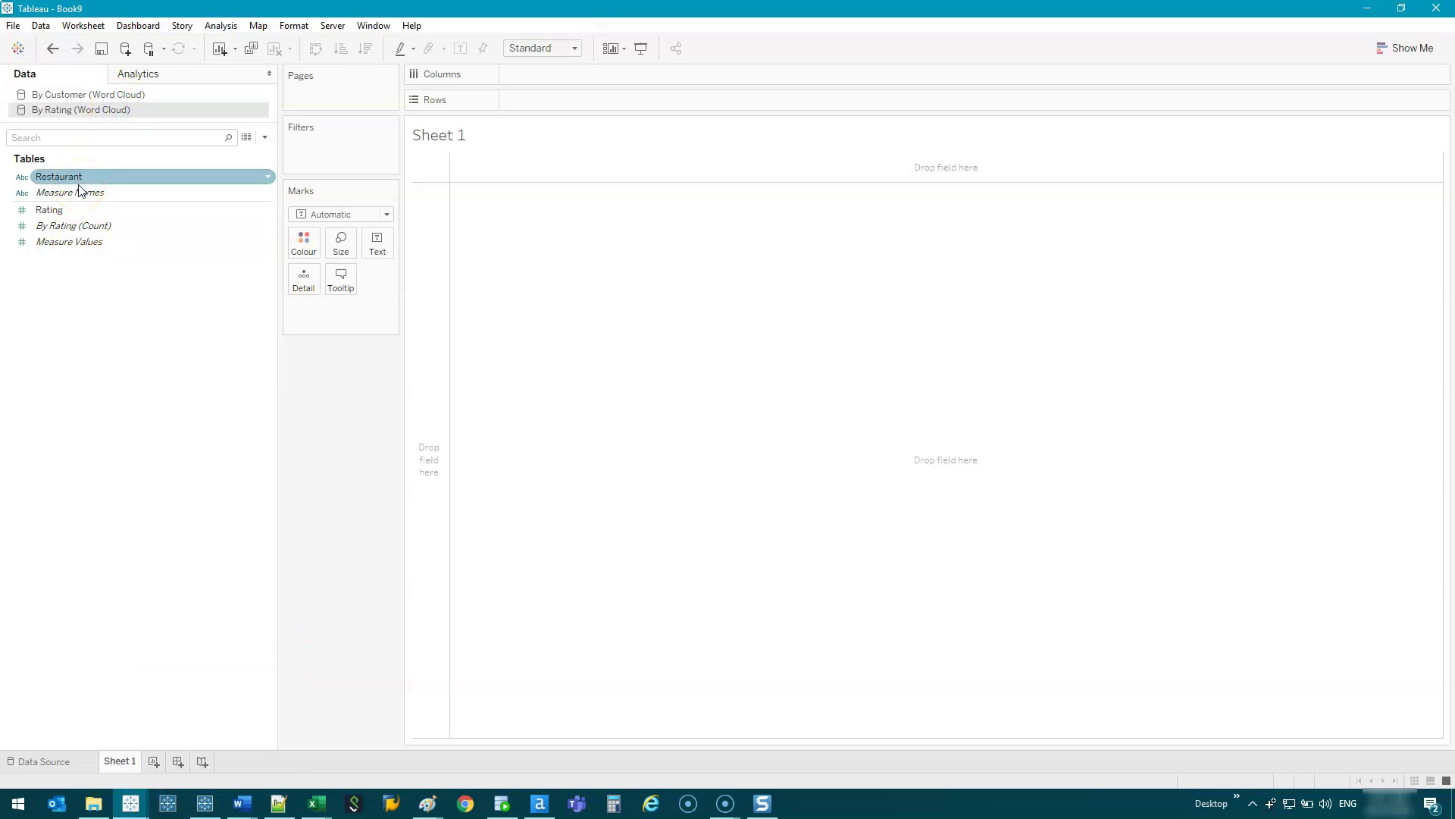
left_click(1416, 48)
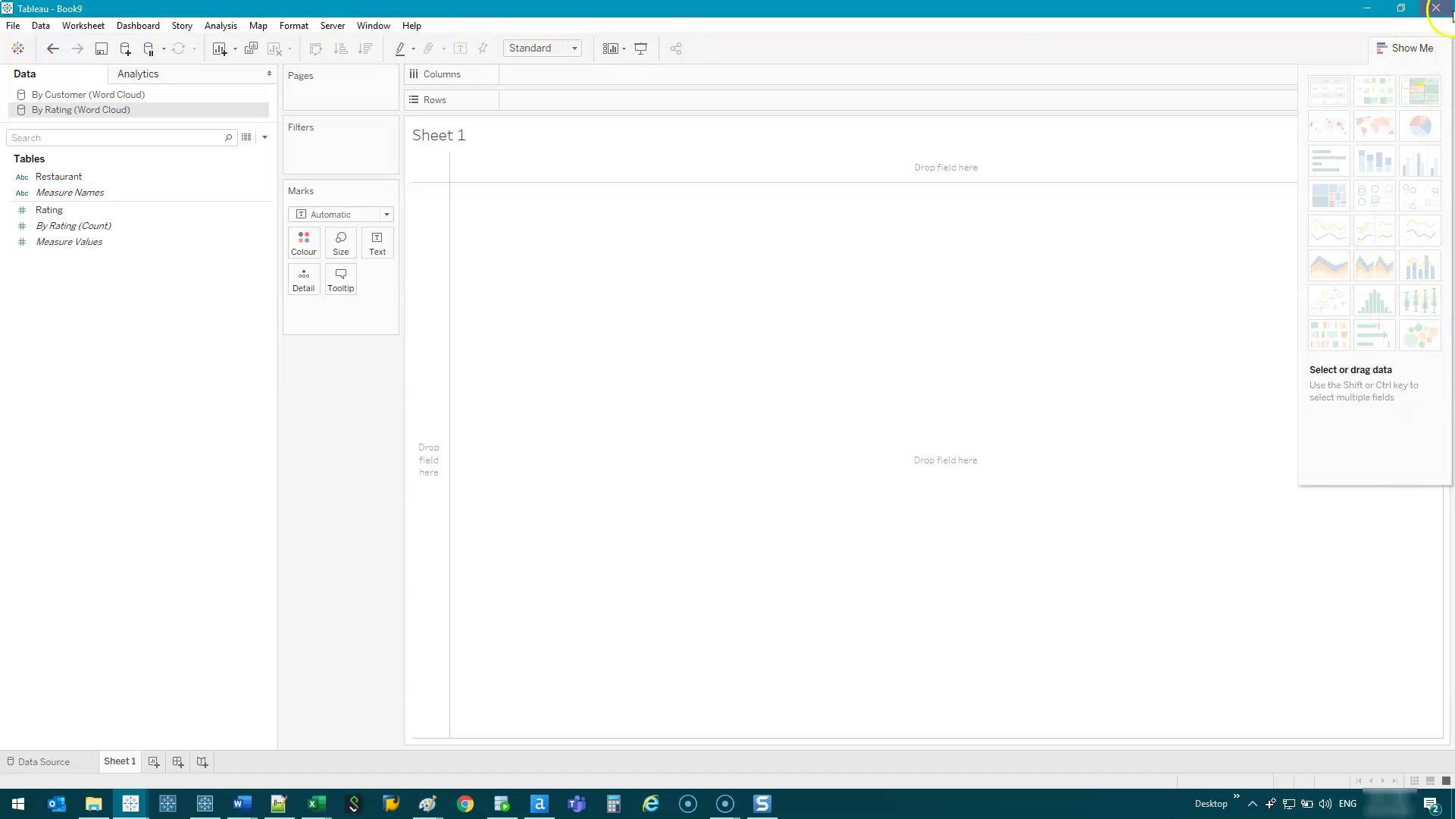
left_click(1411, 50)
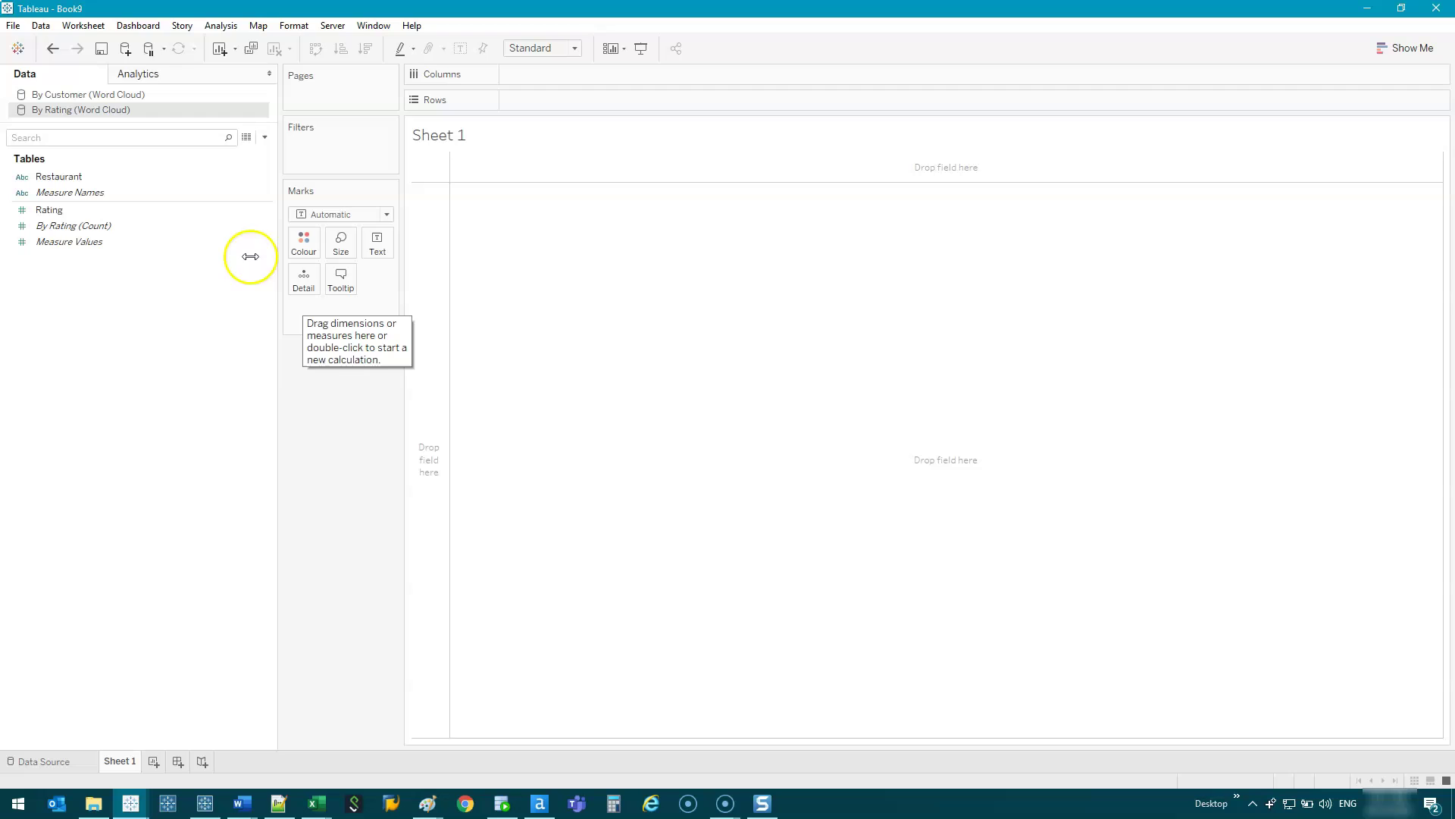
left_click(64, 177)
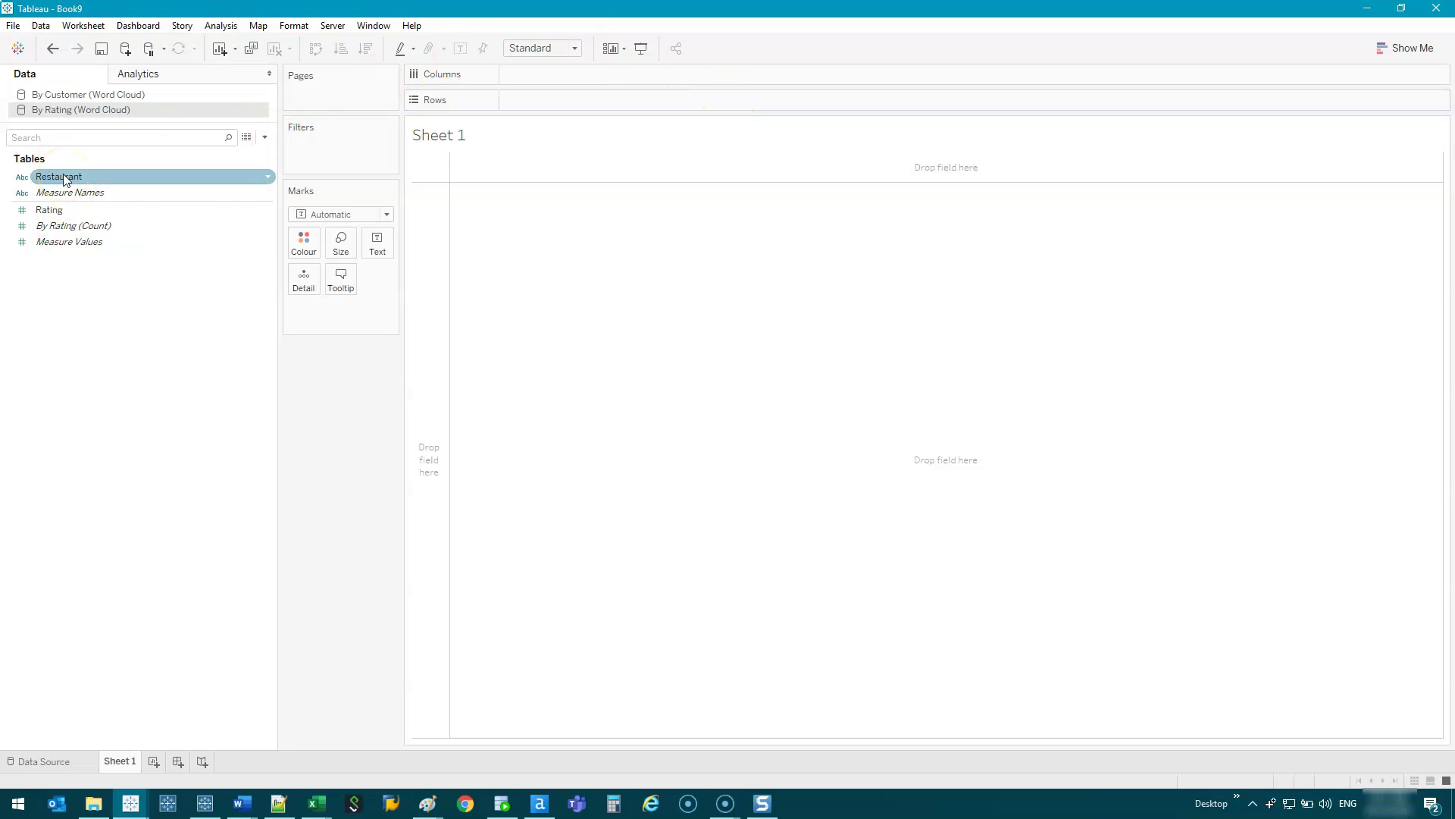
left_click(64, 179)
left_click_drag(64, 177, 381, 246)
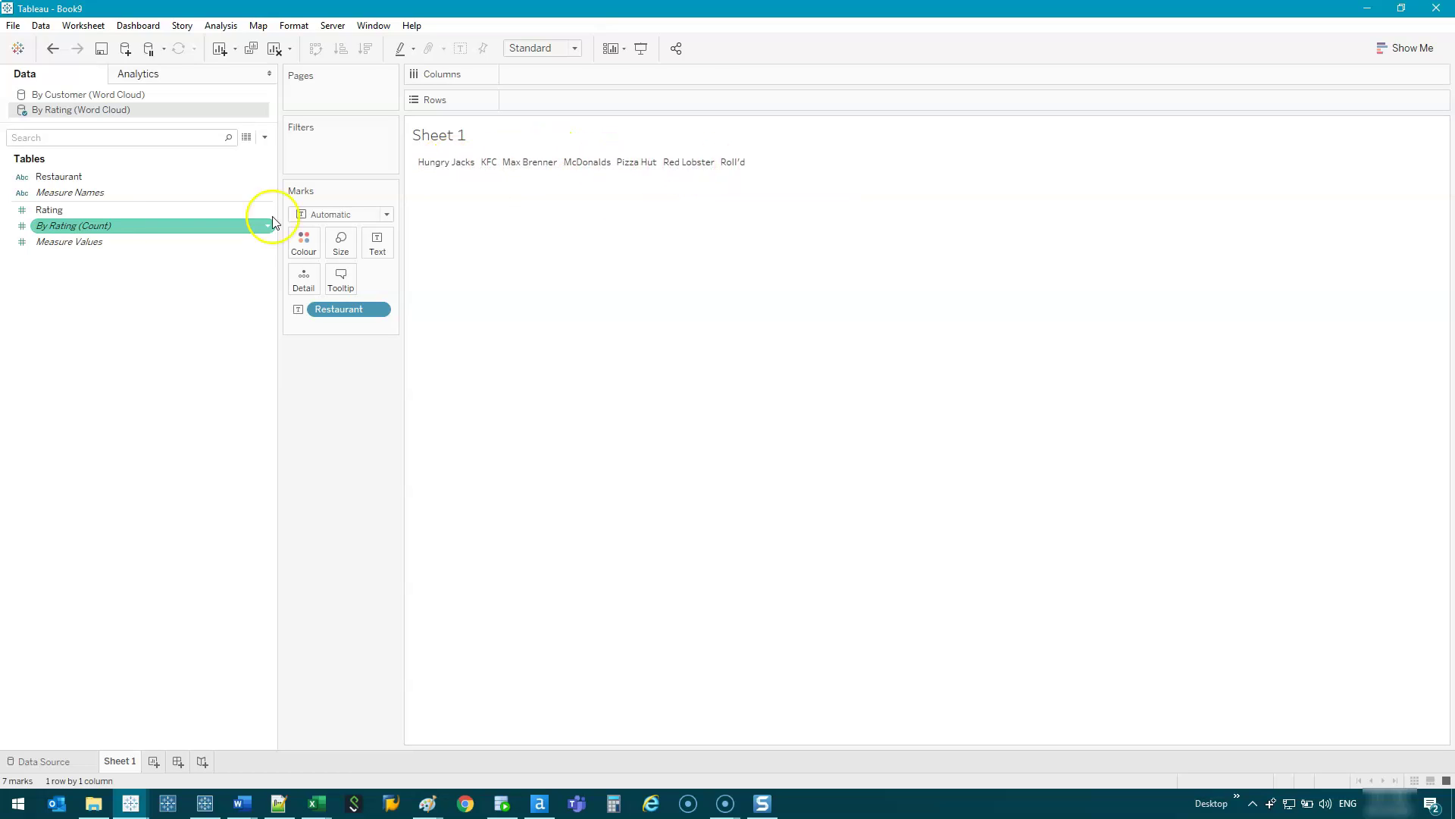
Size each restaurant name by its summed Rating.
left_click(47, 211)
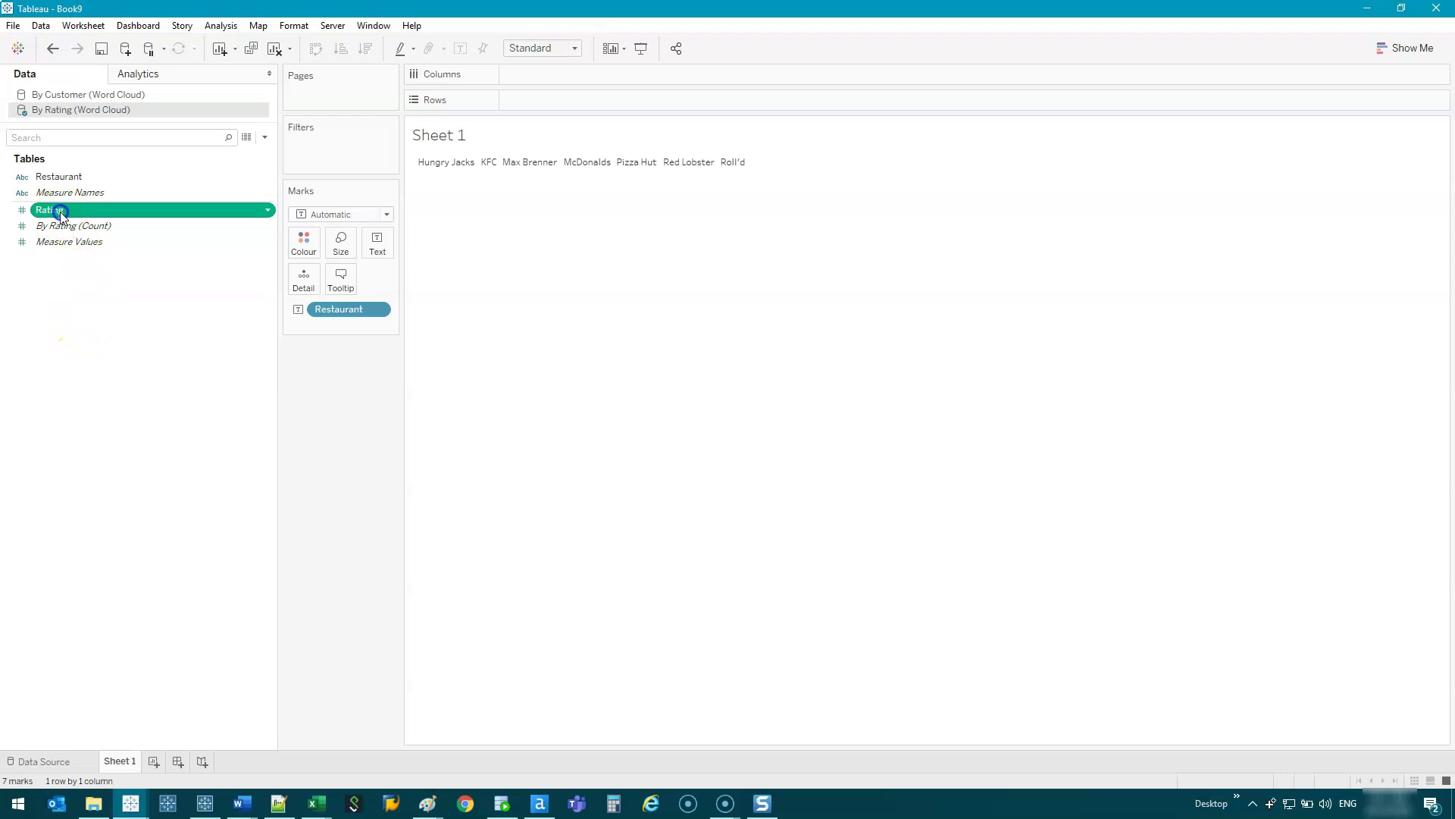
left_click_drag(61, 212, 343, 247)
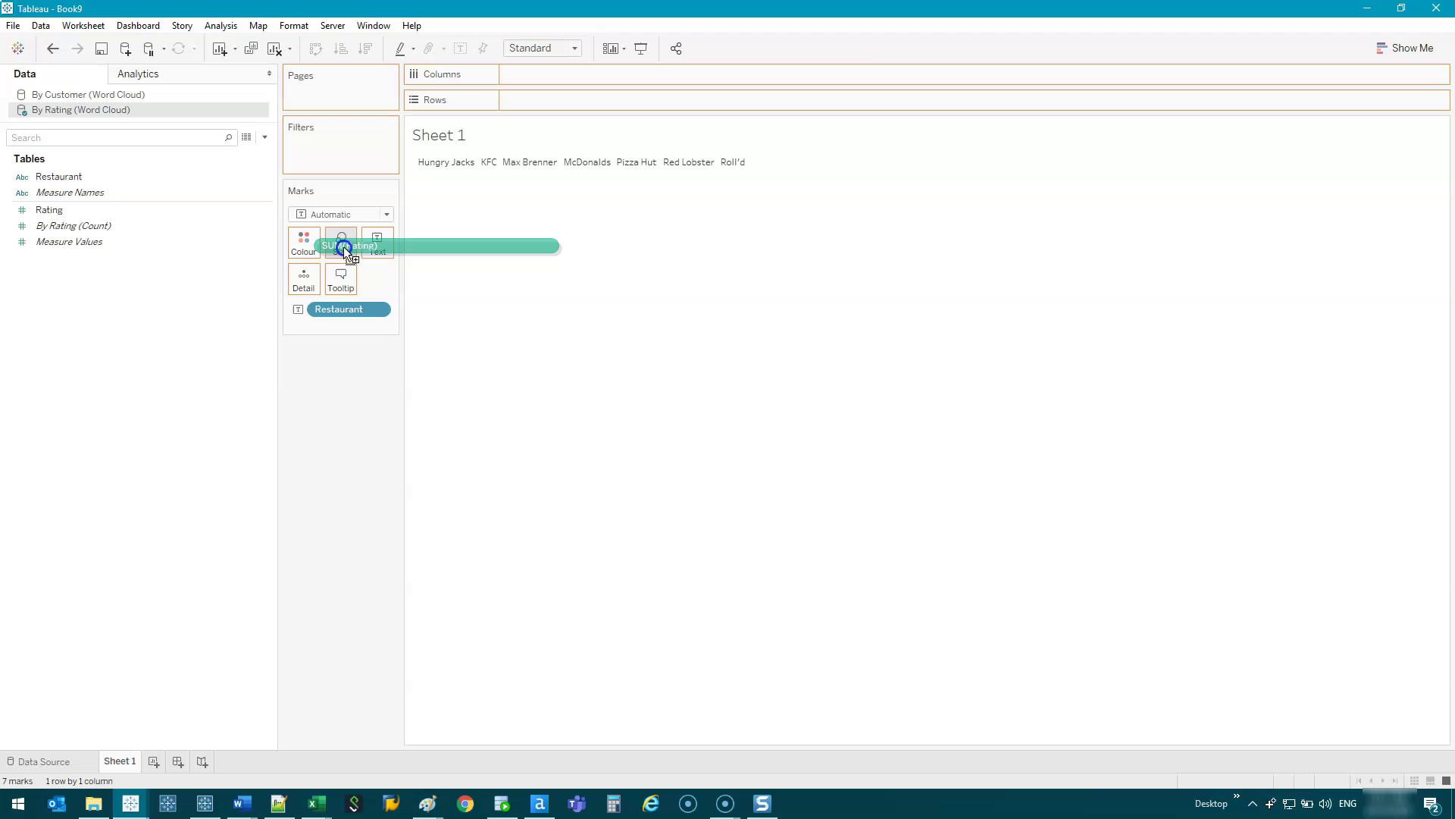
left_click_drag(343, 247, 343, 247)
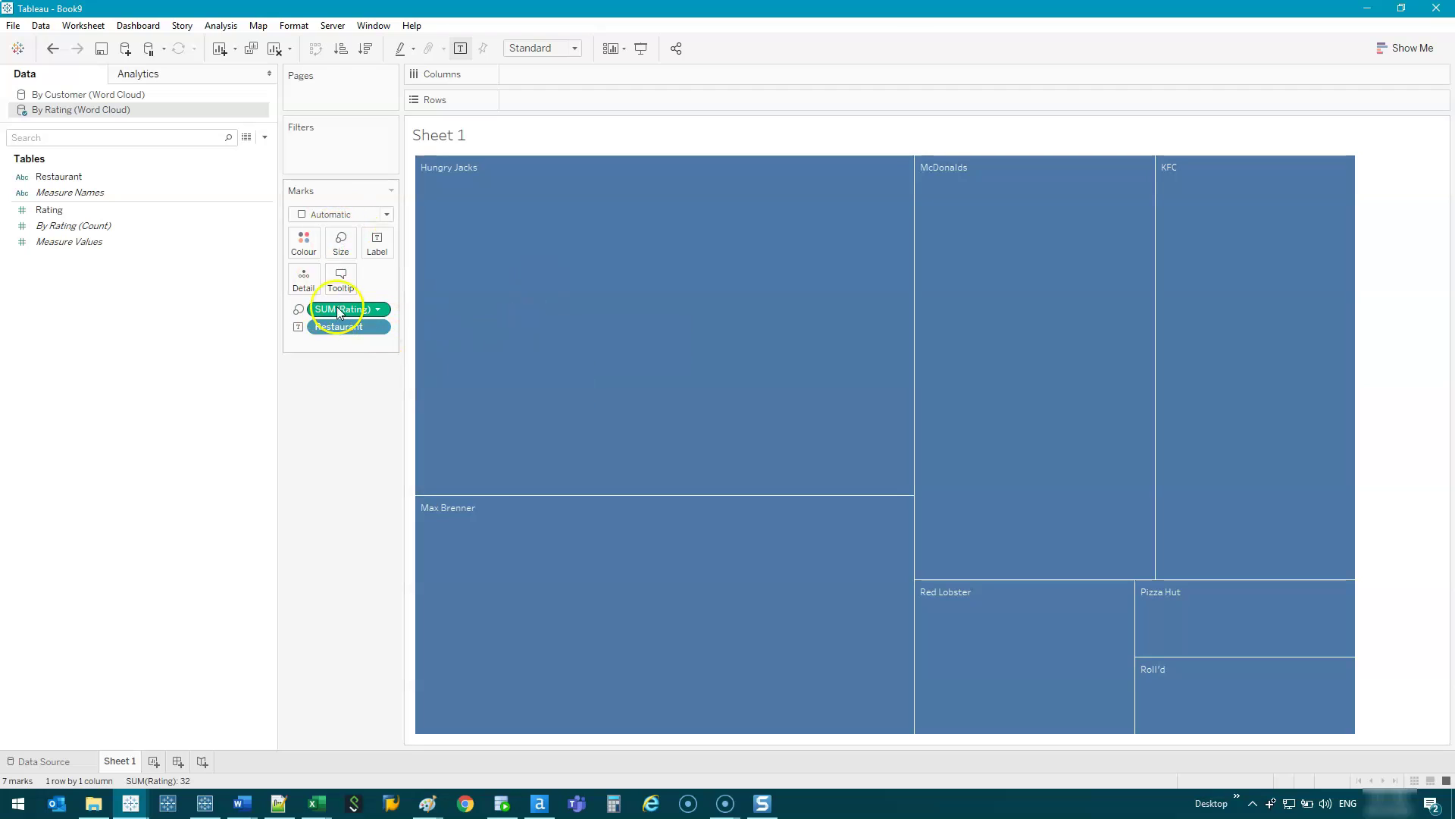
Change the Marks type from Automatic to Text.
mouse_move(1346, 232)
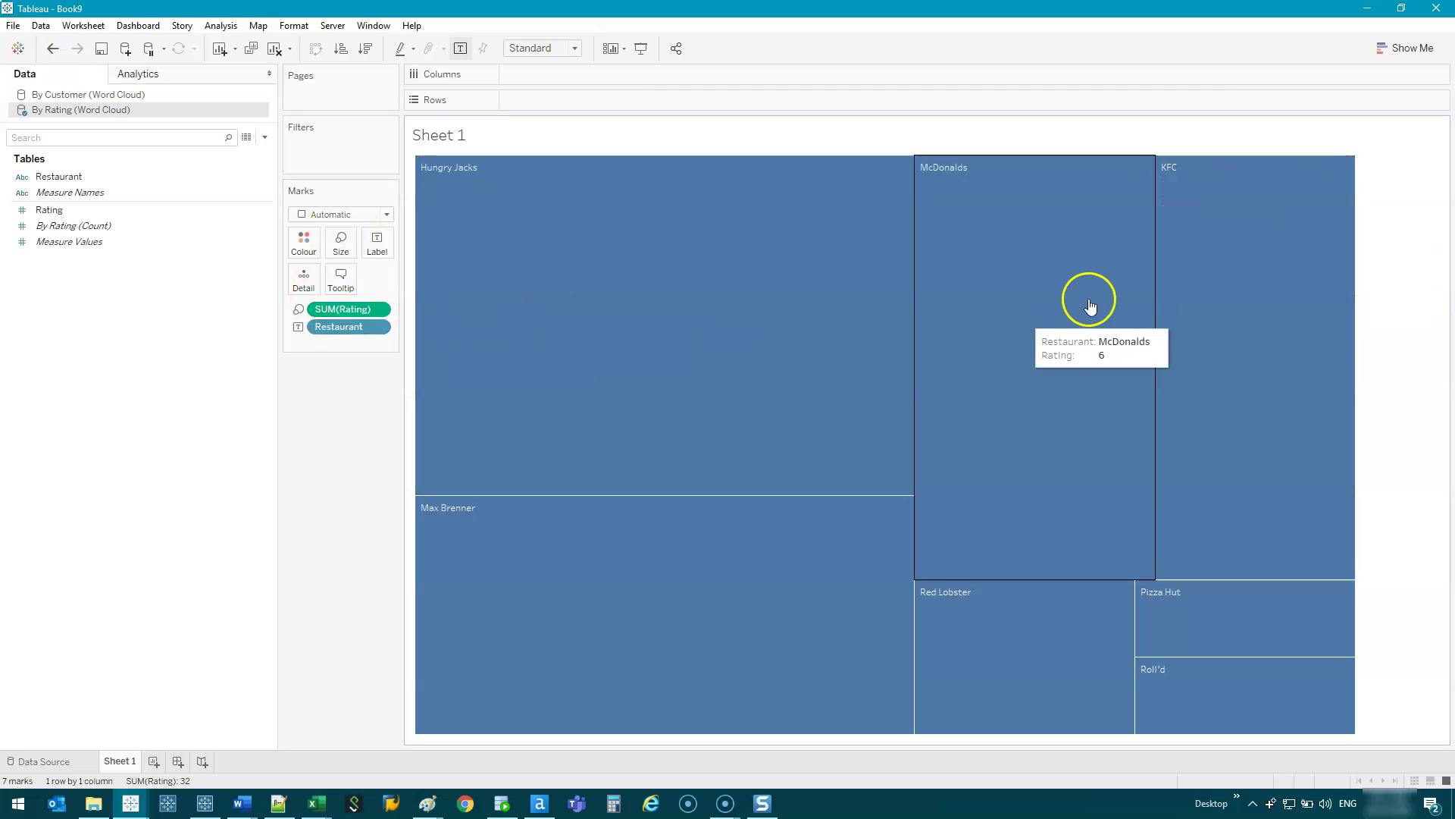
left_click(387, 215)
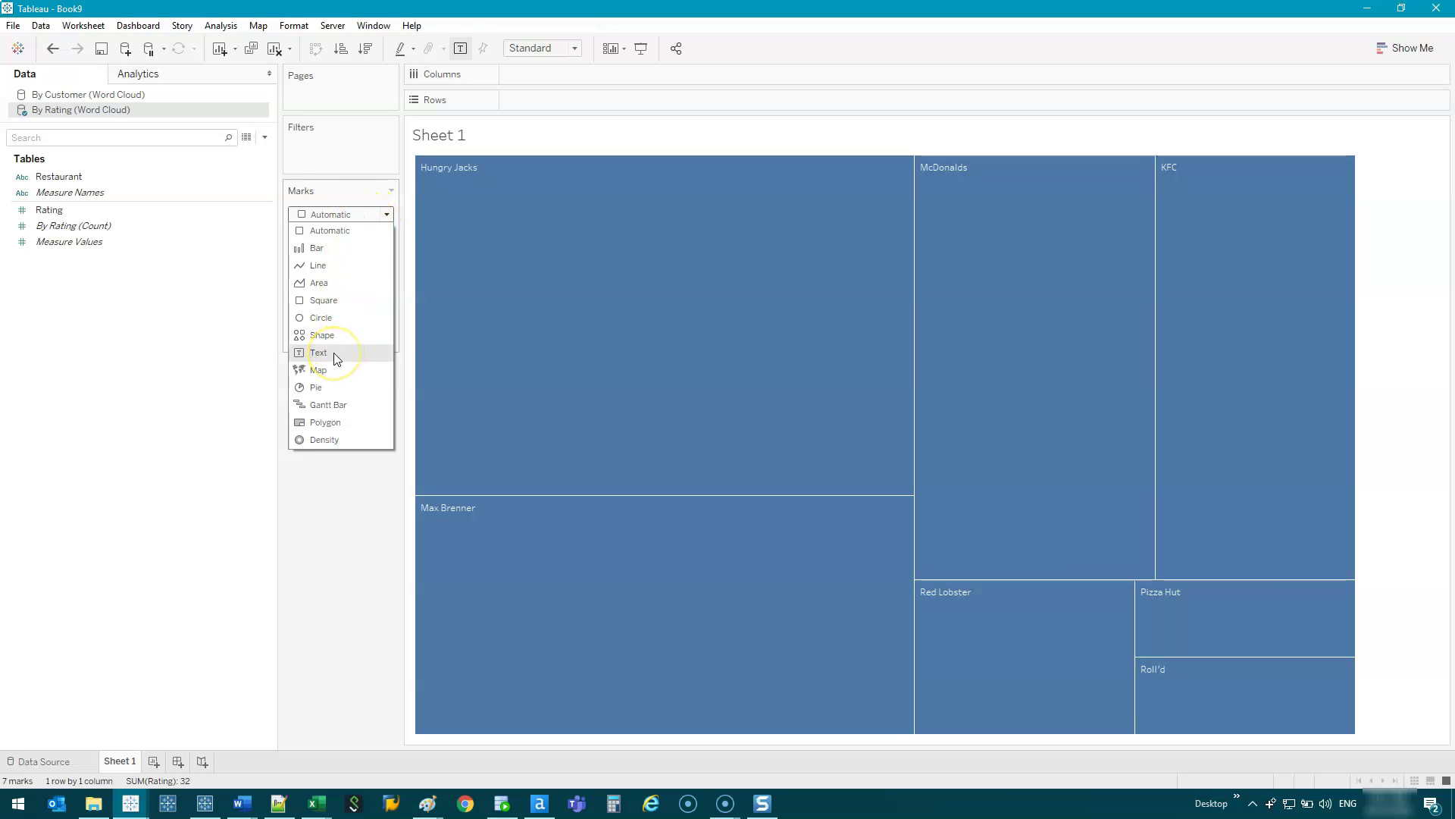
left_click(148, 516)
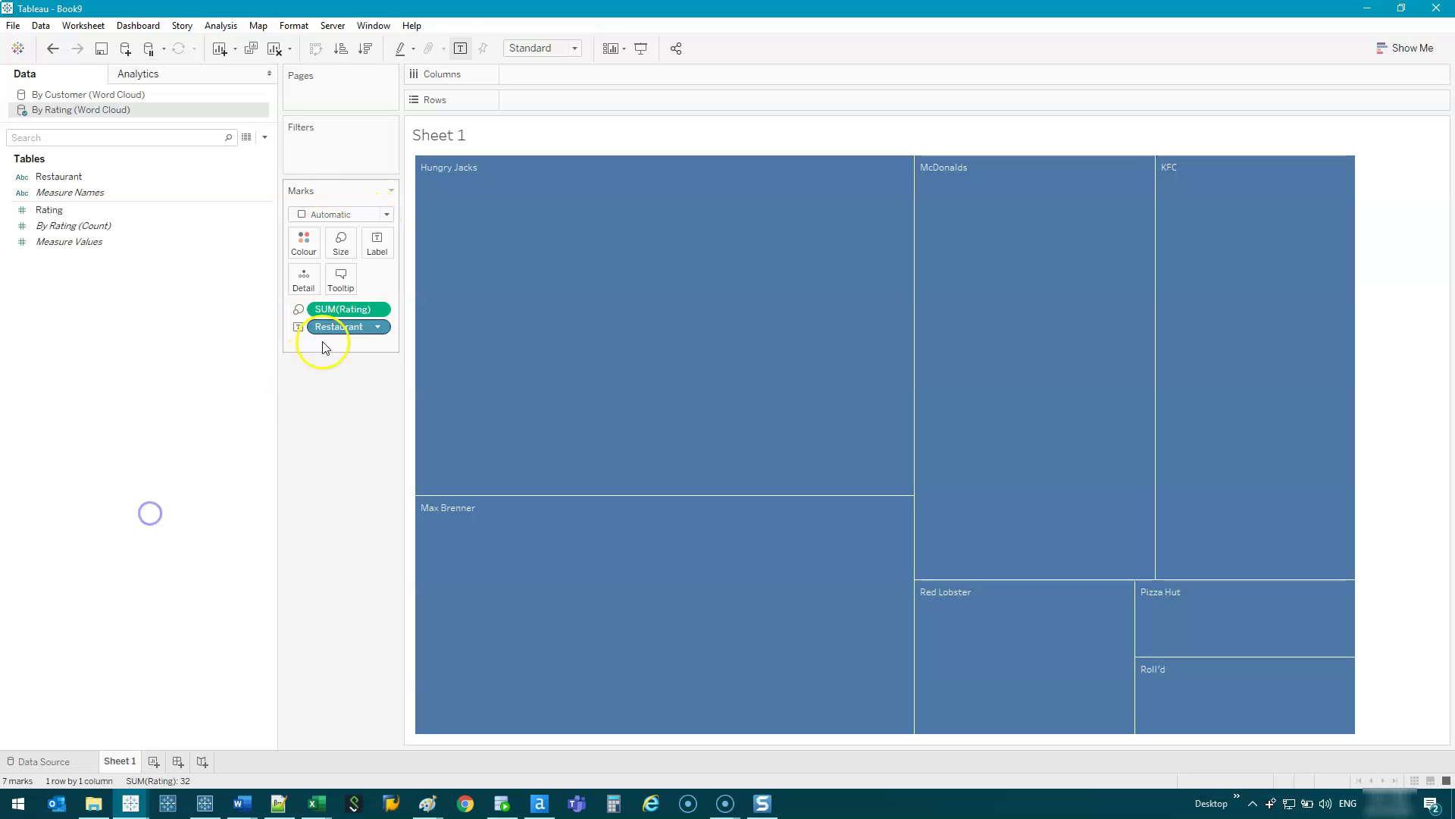
left_click(353, 214)
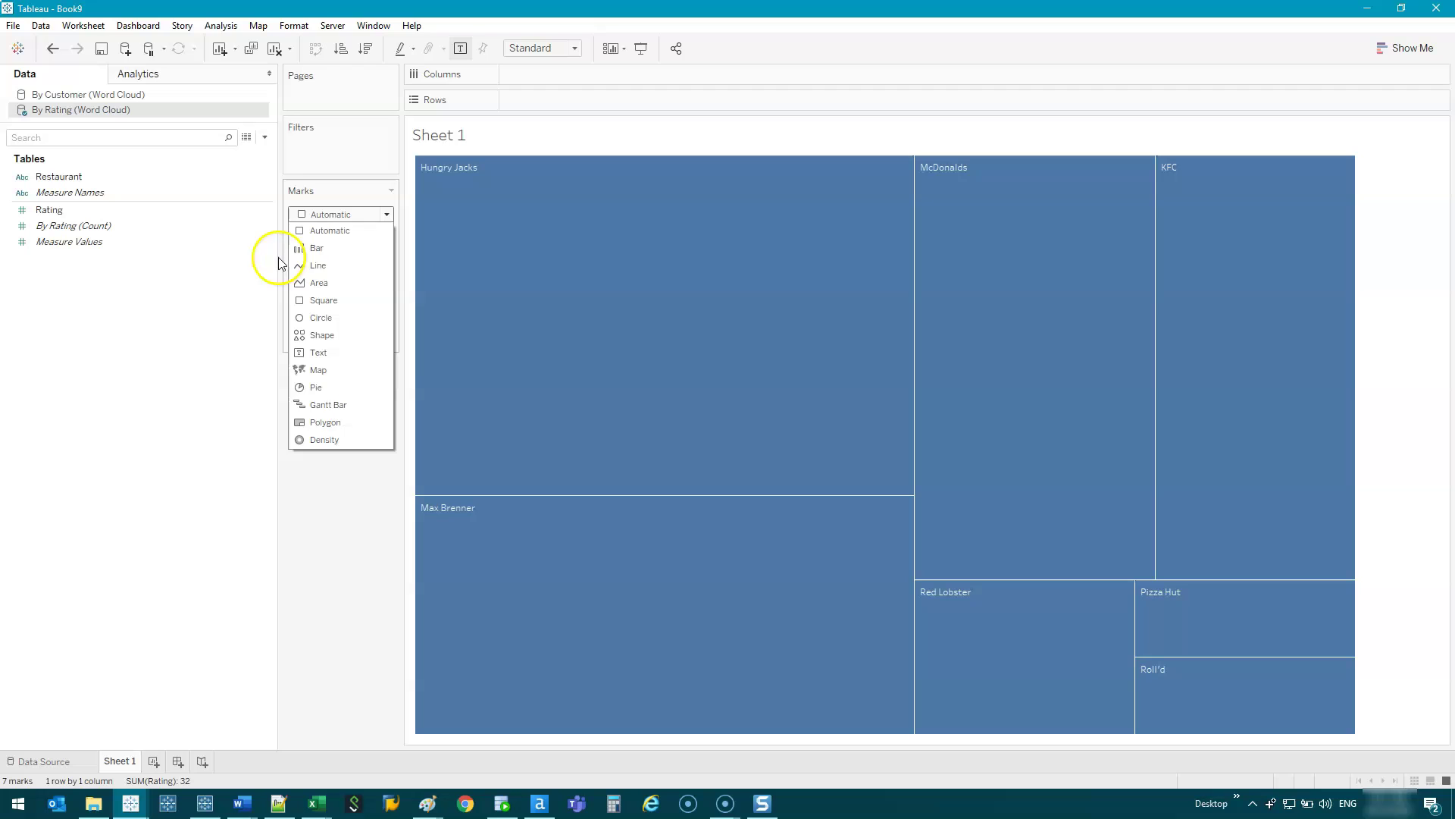
left_click(359, 353)
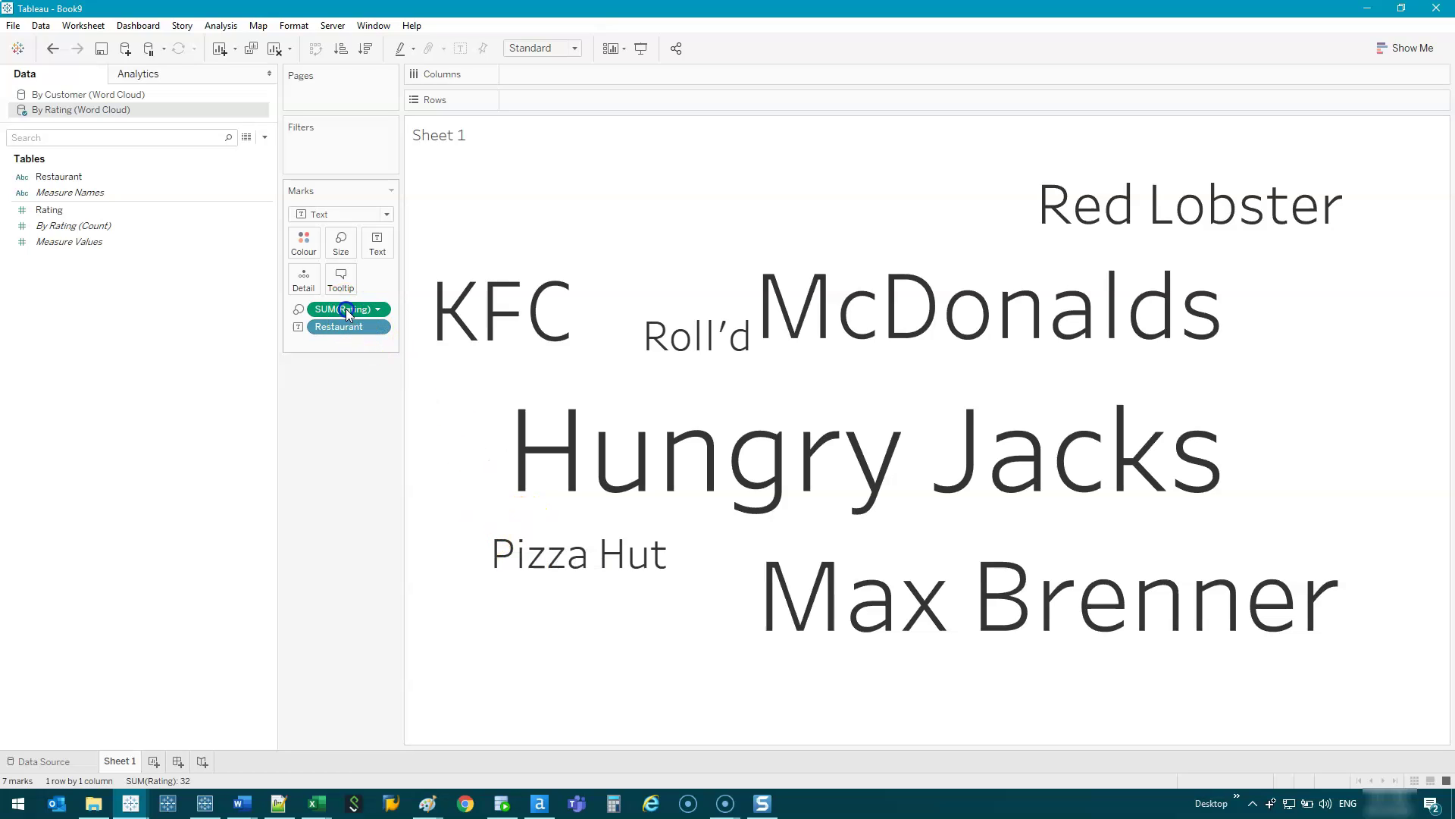
Colour the words by SUM(Rating) using a custom blue diverging palette.
left_click_drag(346, 308, 303, 244)
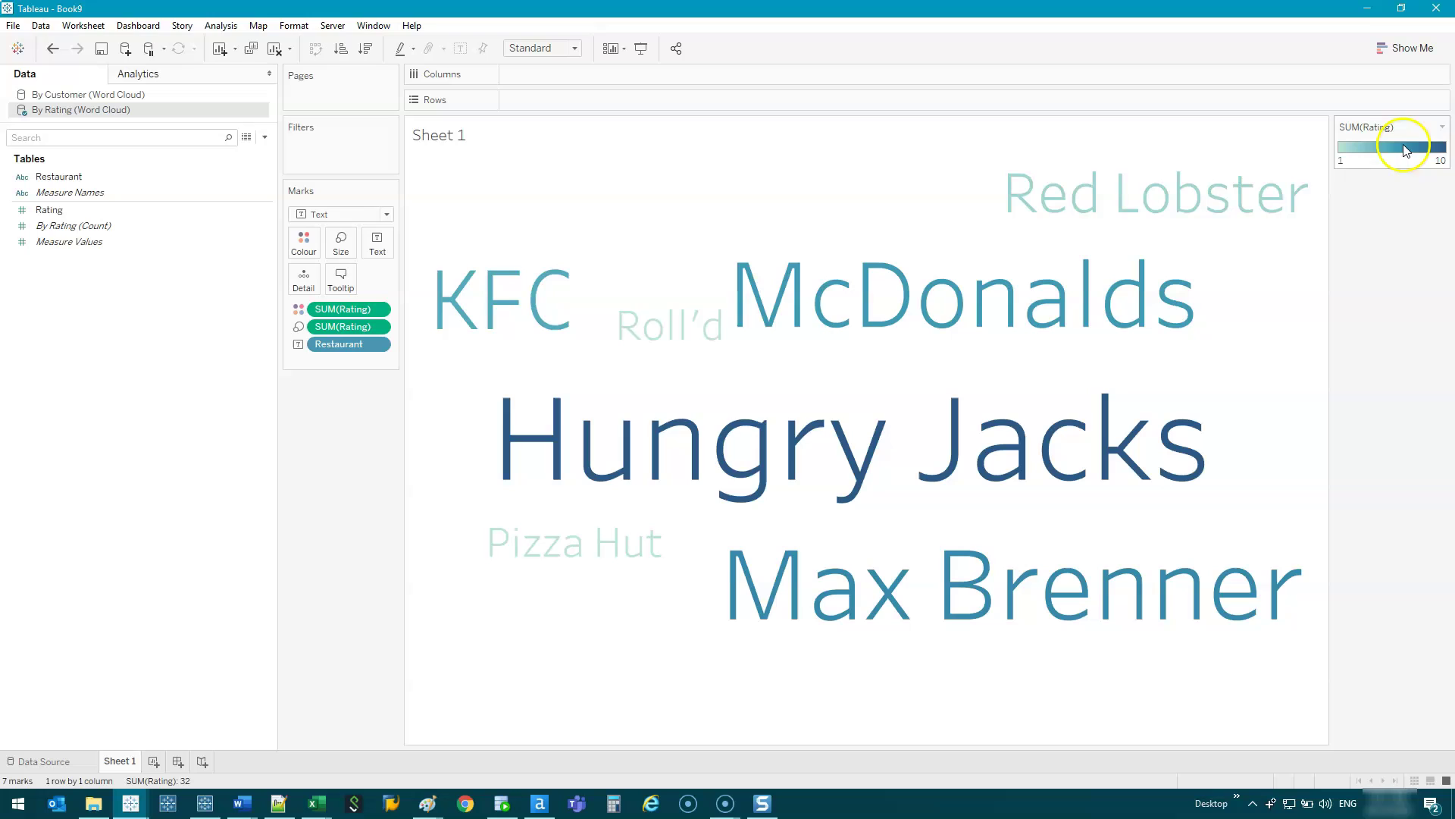
double_click(1406, 150)
left_click(789, 338)
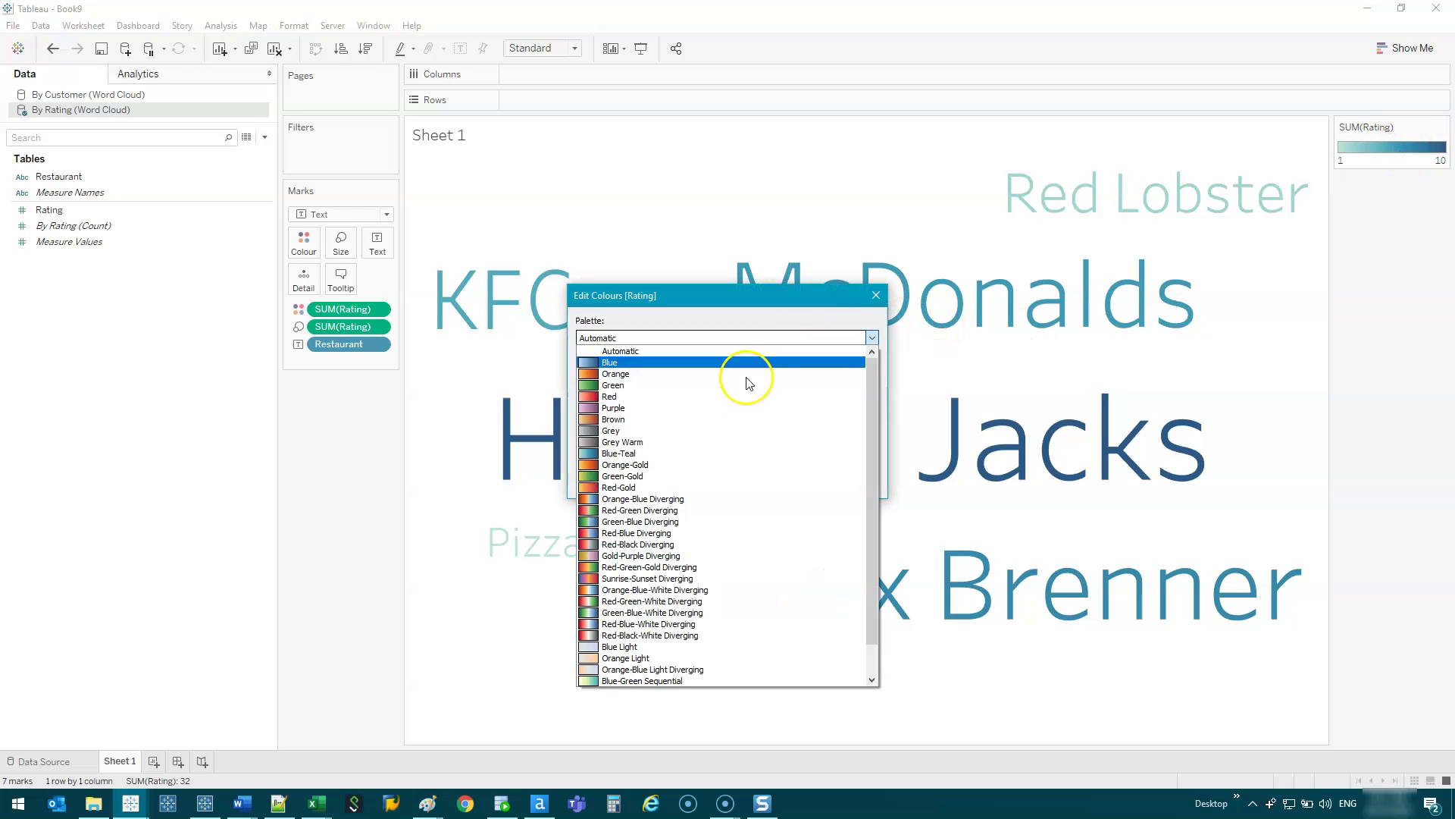
left_click(702, 544)
left_click(586, 364)
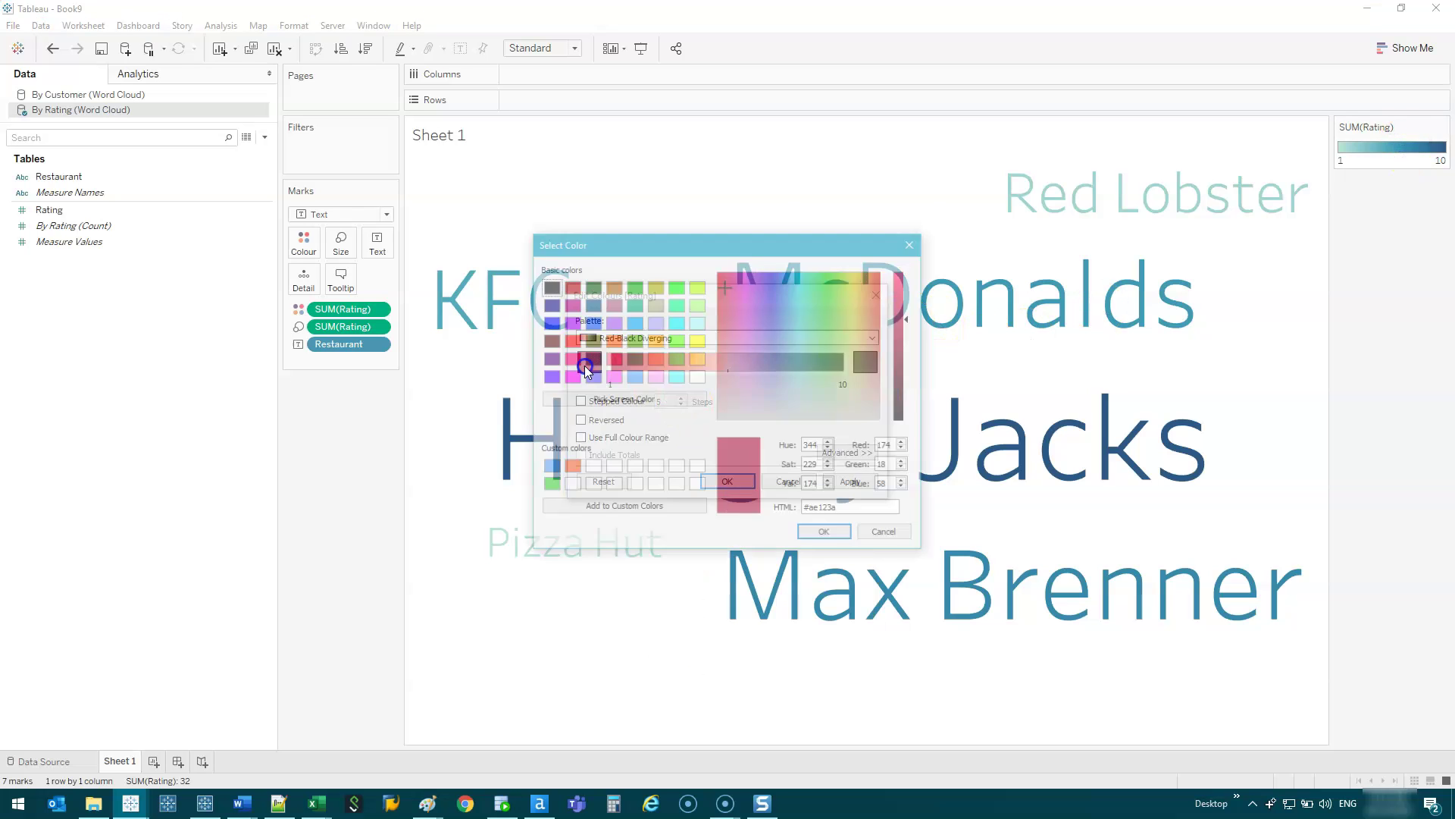
left_click(548, 468)
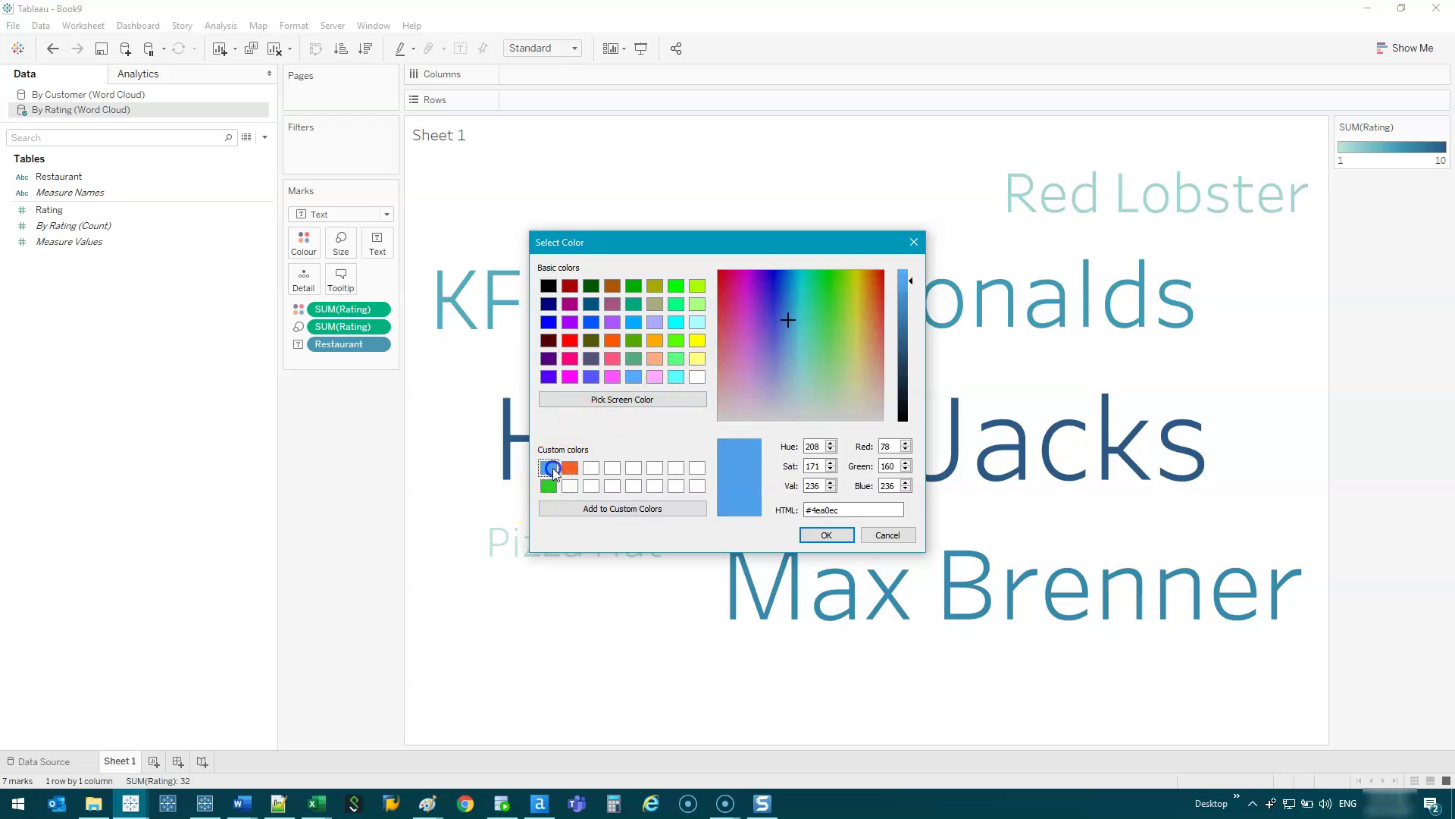
left_click(826, 535)
left_click(850, 482)
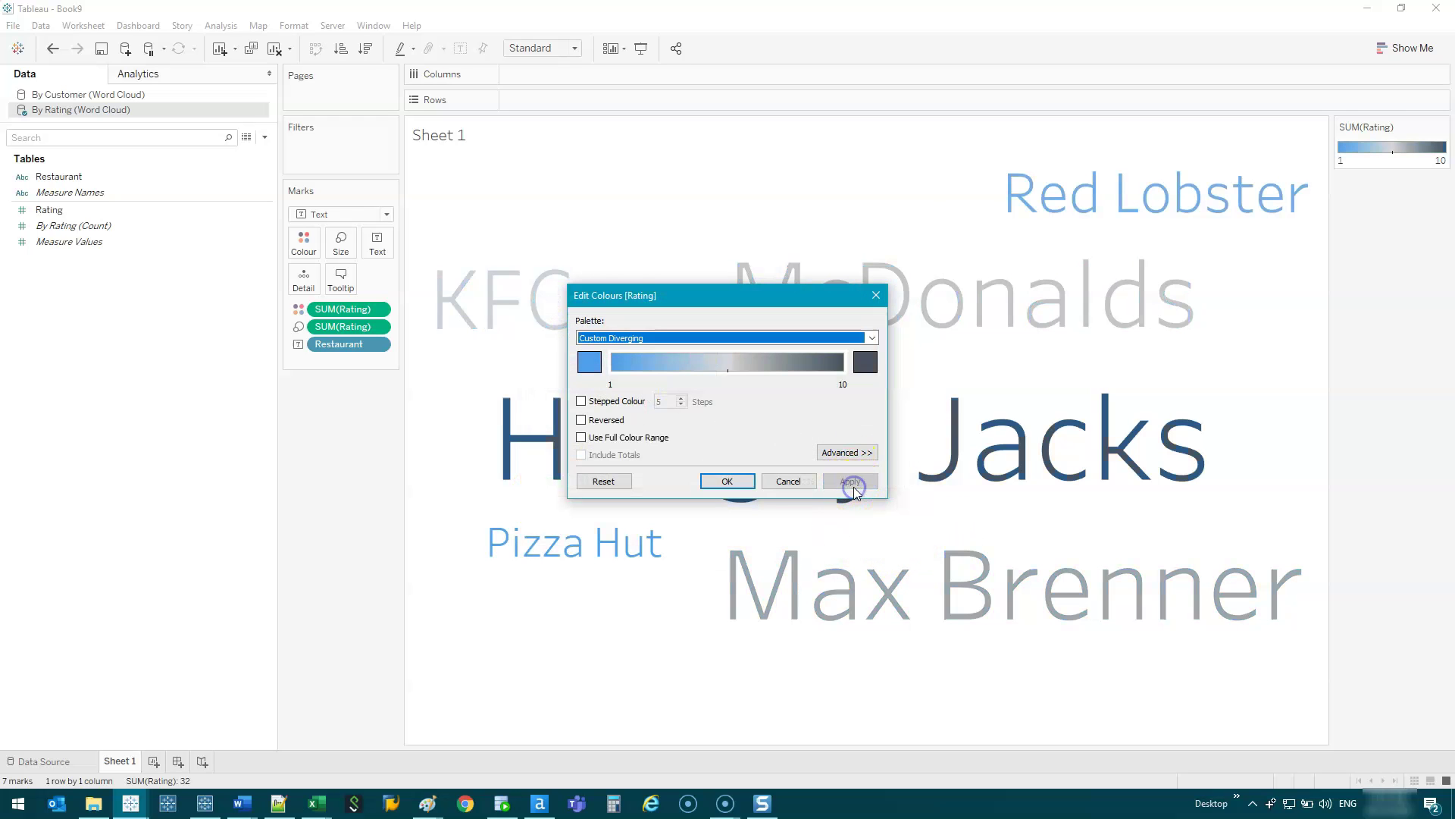
left_click(747, 480)
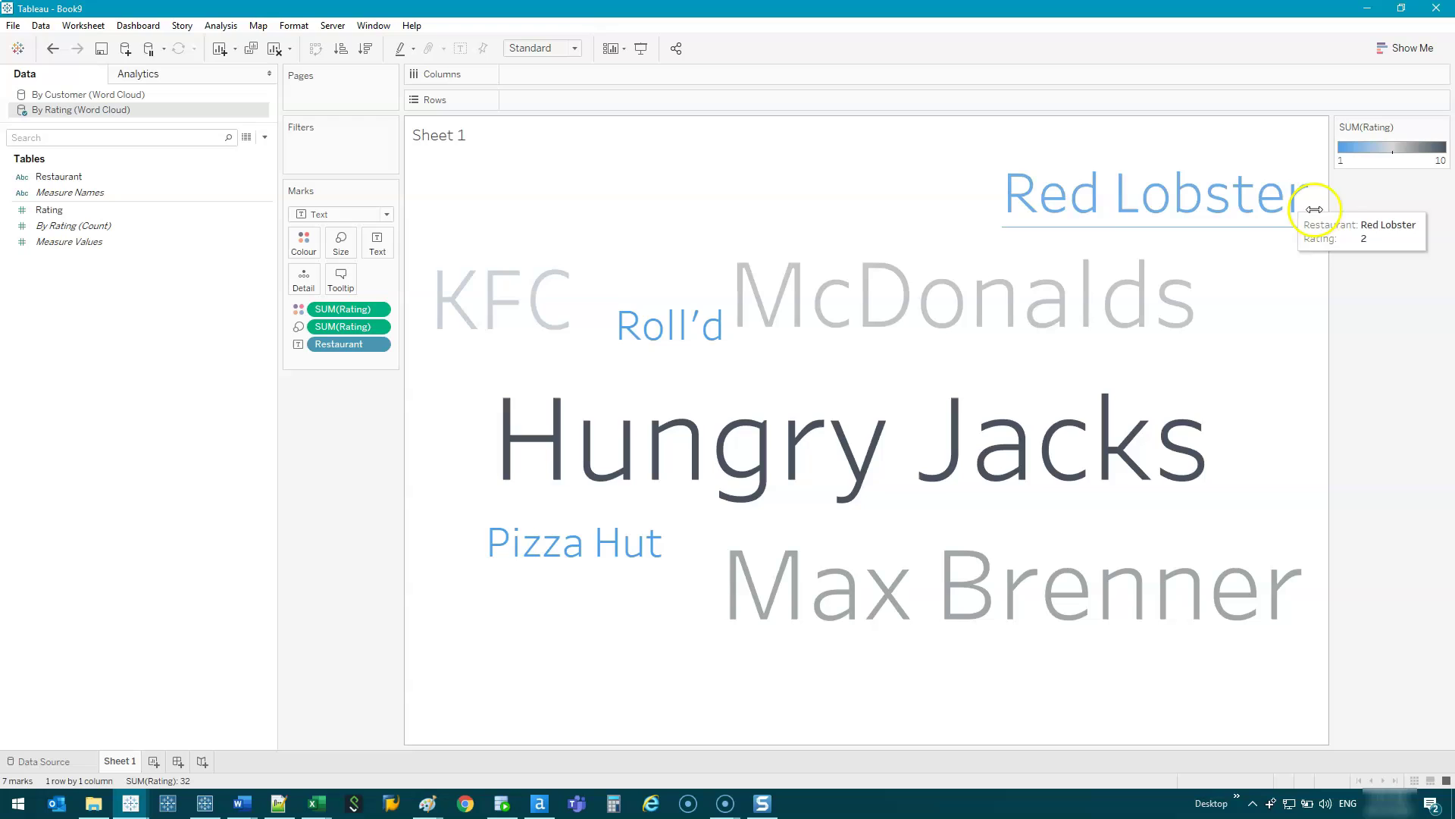
Reverse the Rating colour ramp so the highest ratings show blue.
double_click(1362, 154)
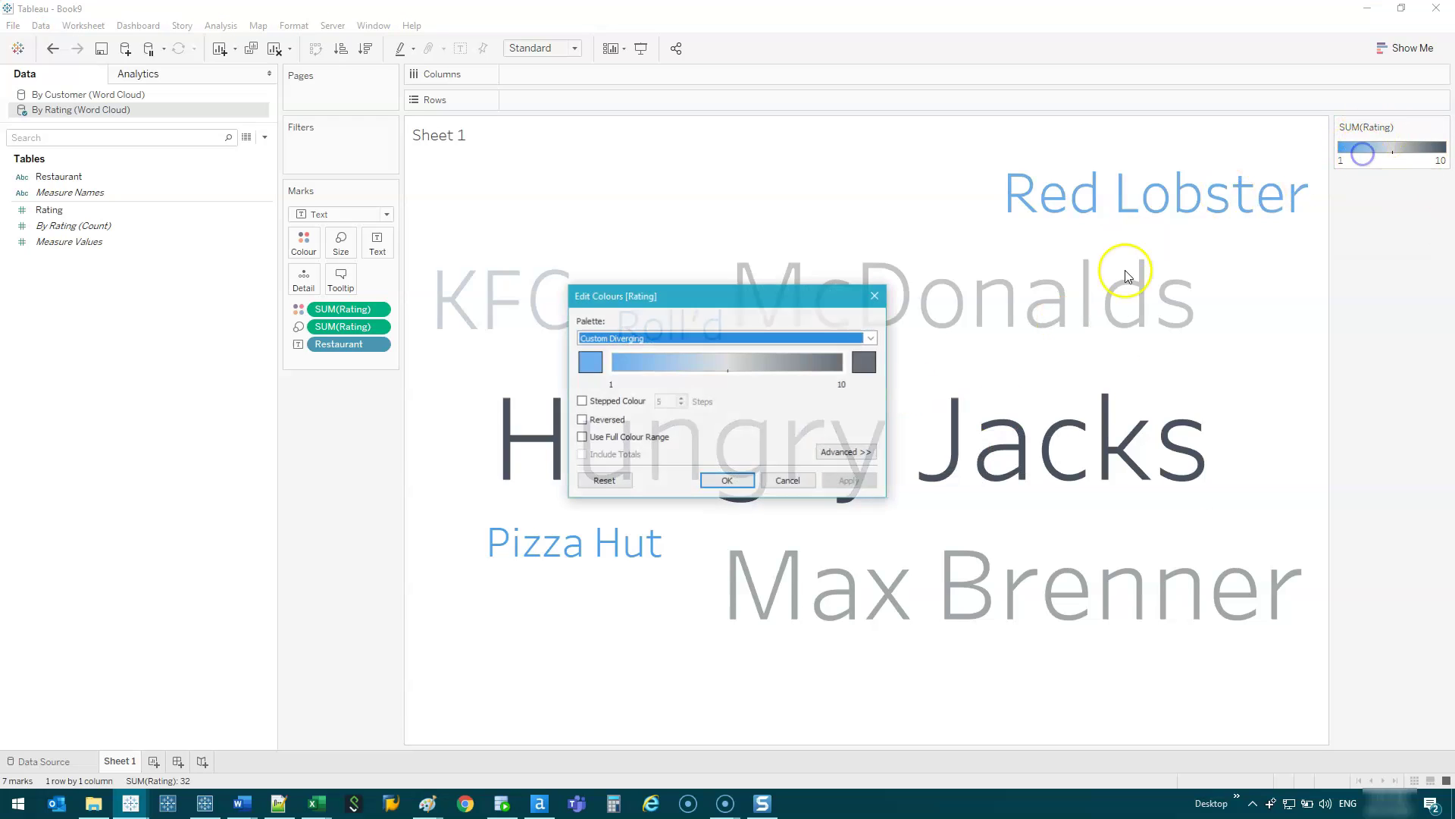
left_click(599, 423)
left_click(727, 482)
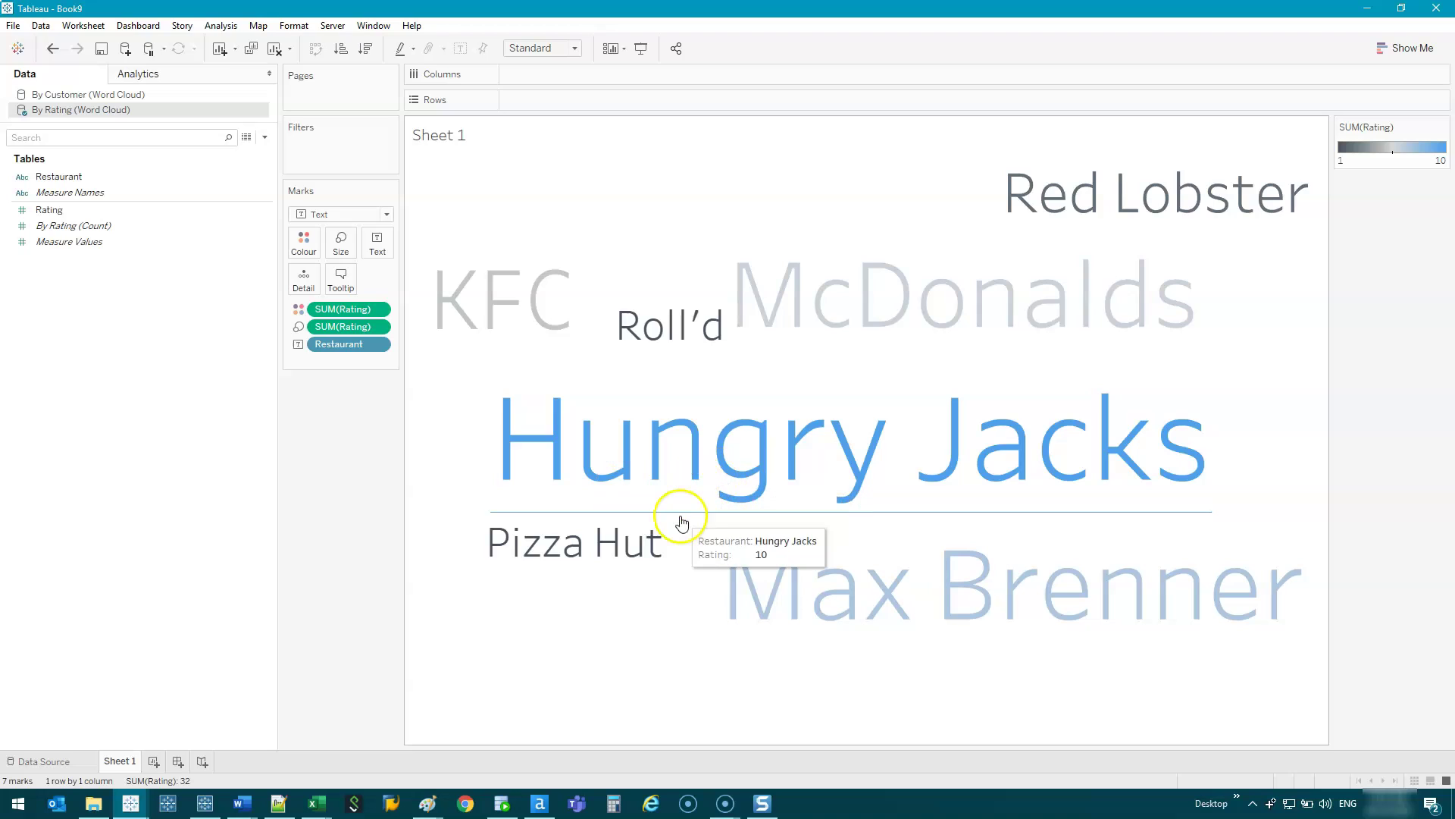
On a new Sheet 2, show By Customer restaurant names as Text marks and drag out Customer.
left_click(151, 764)
left_click(76, 94)
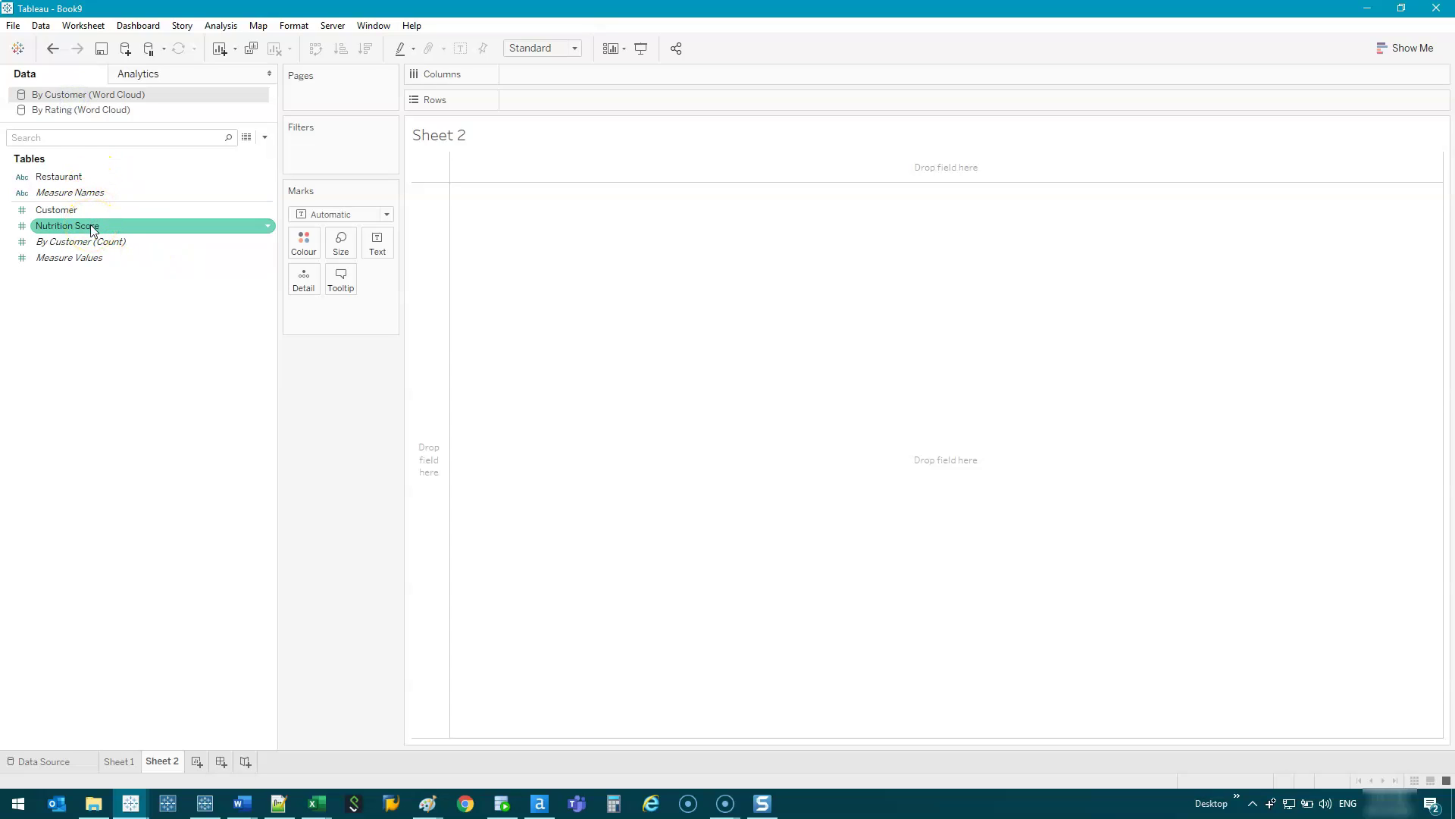
left_click(64, 177)
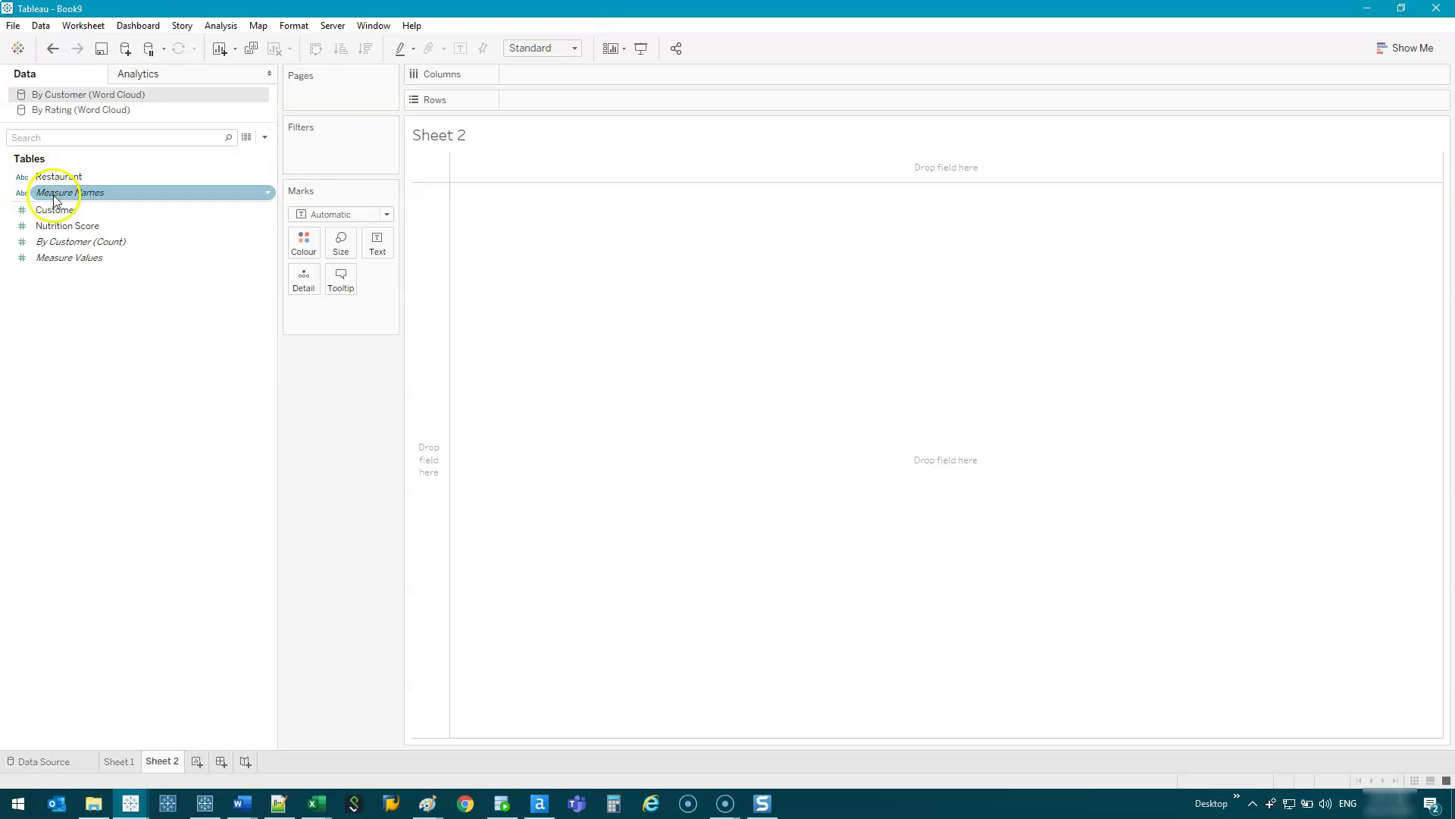
left_click_drag(99, 184, 373, 253)
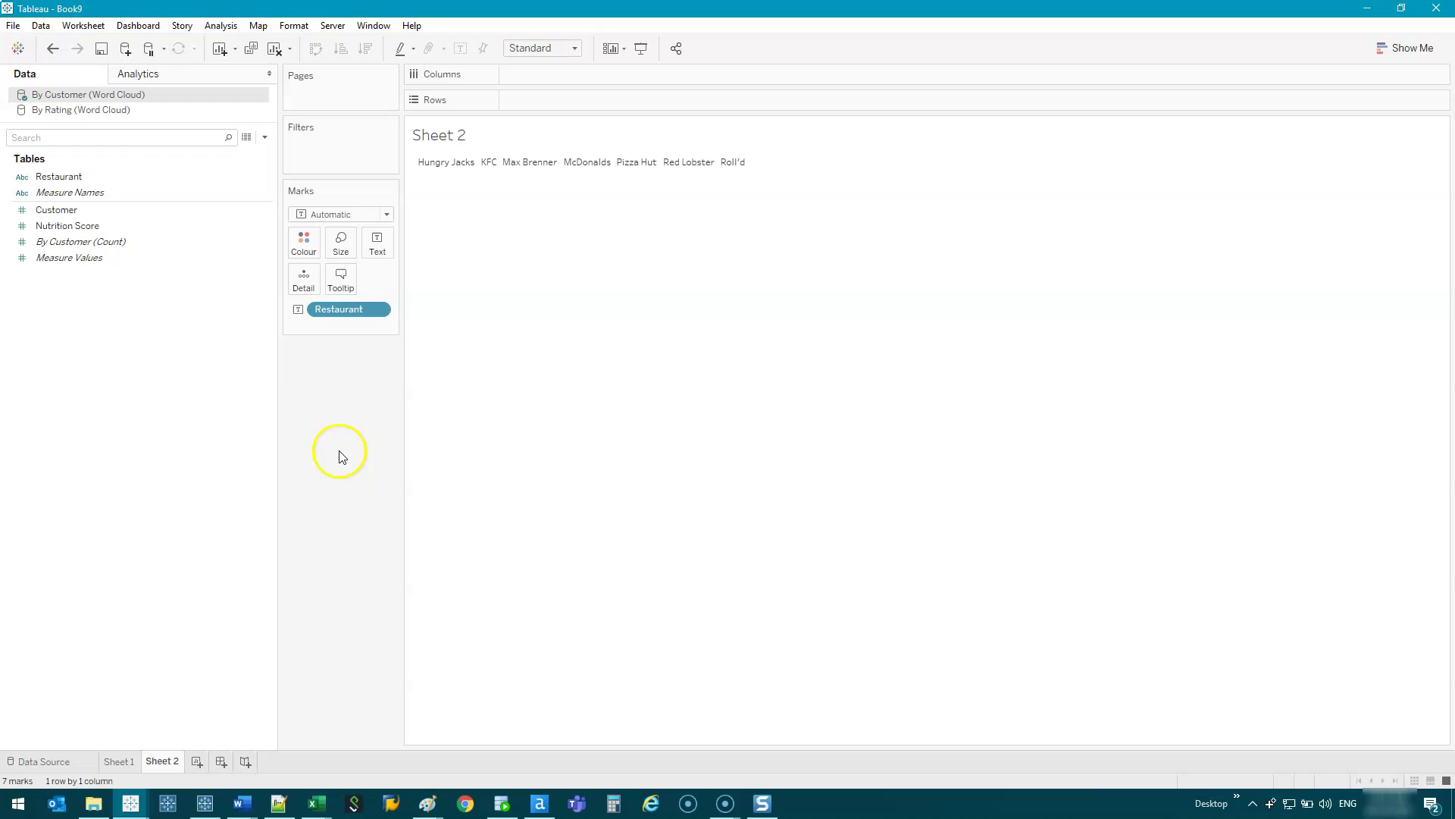
left_click(367, 215)
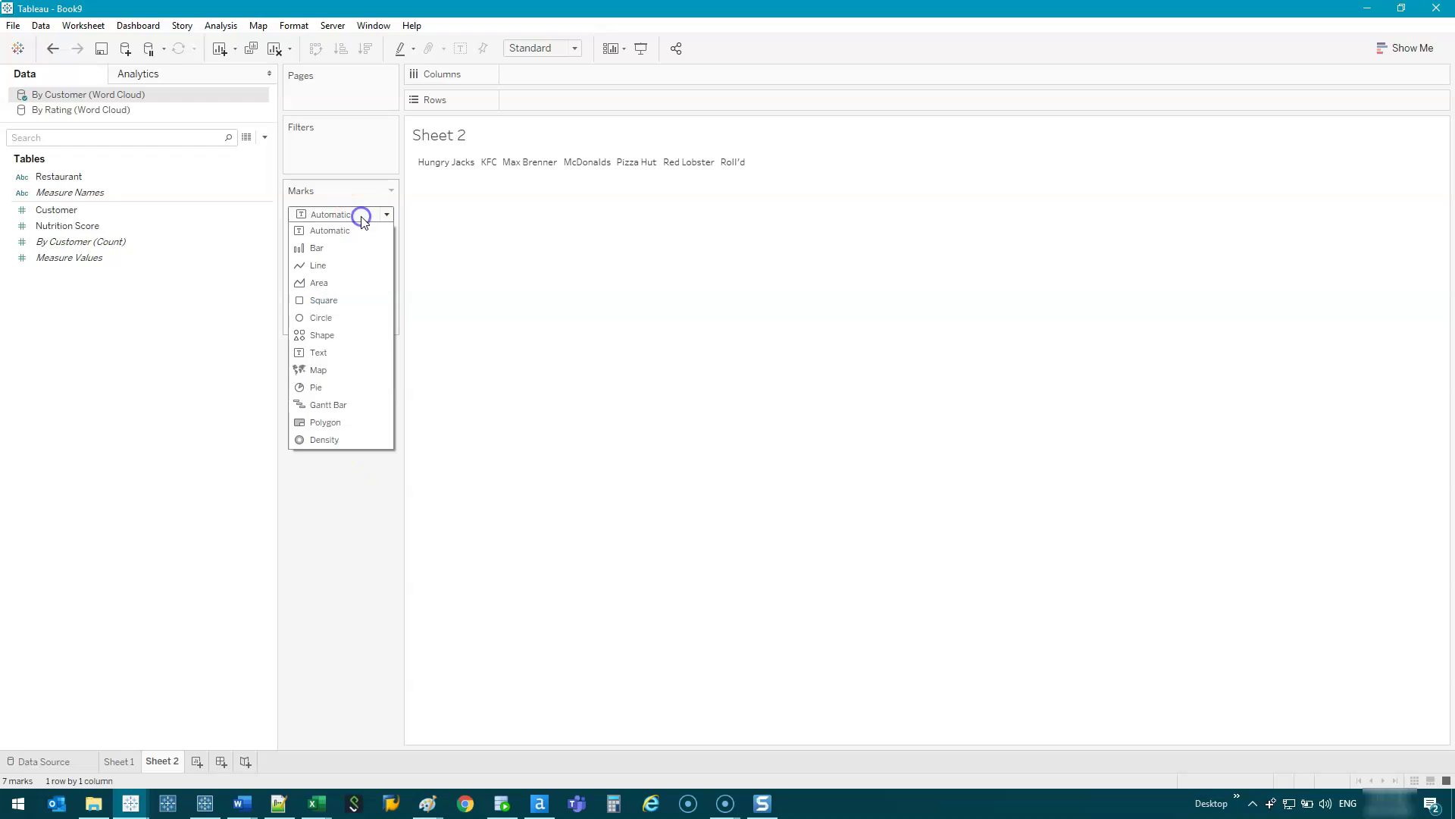
left_click(348, 354)
left_click(73, 213)
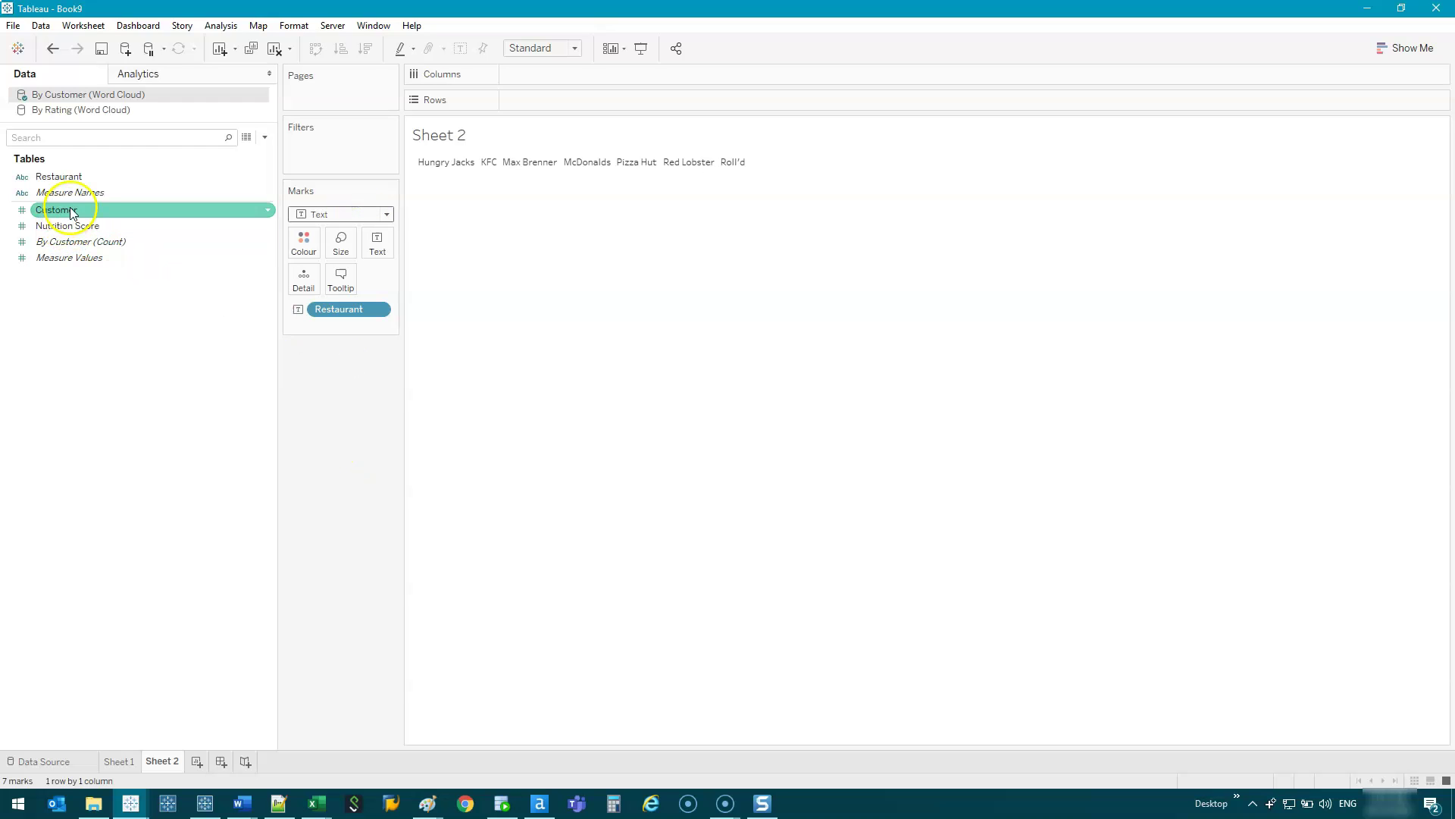
left_click_drag(74, 212, 582, 205)
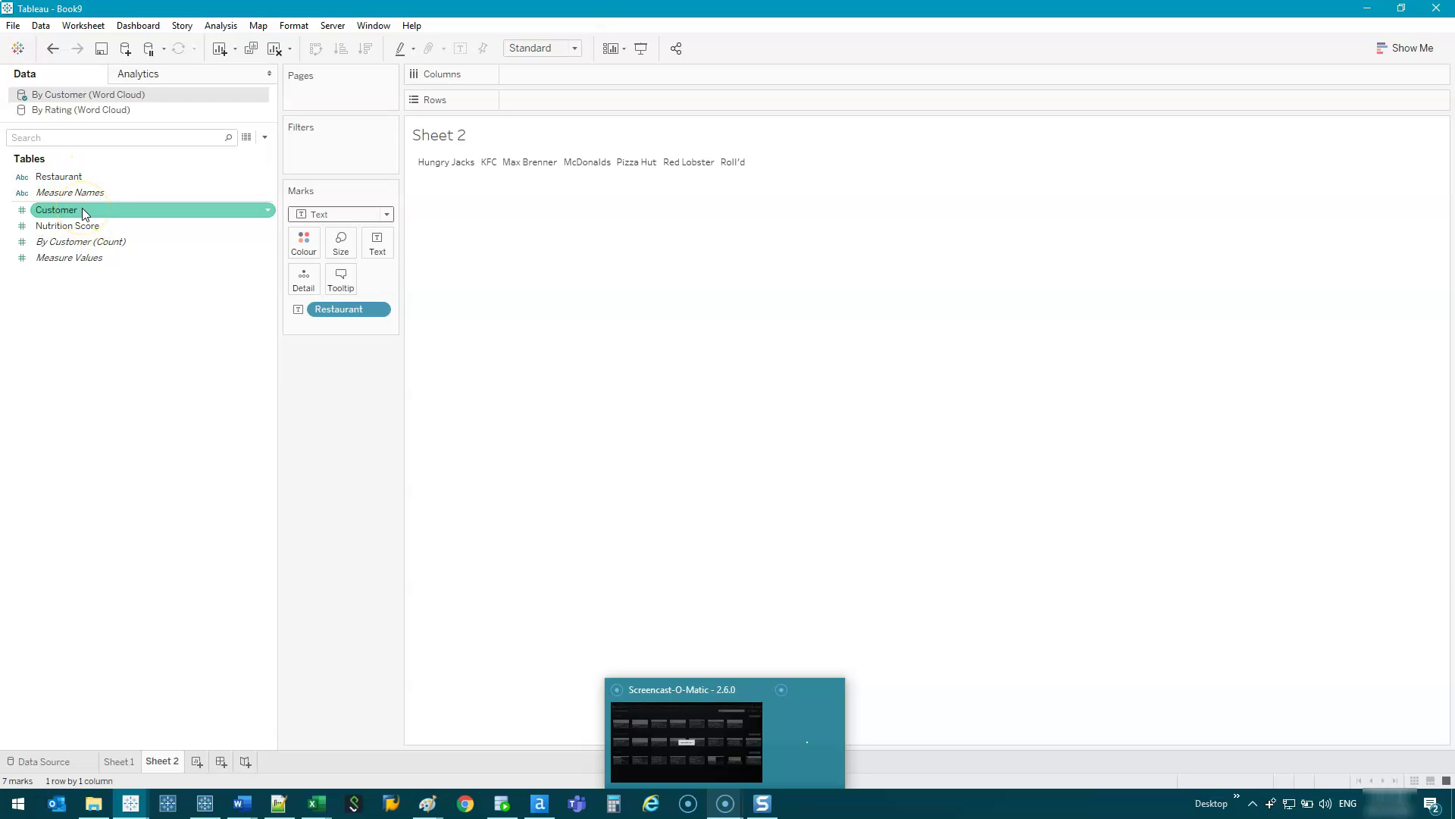
Size the restaurant names by CNT(Customer) and copy that pill onto Colour.
left_click_drag(85, 216, 345, 246)
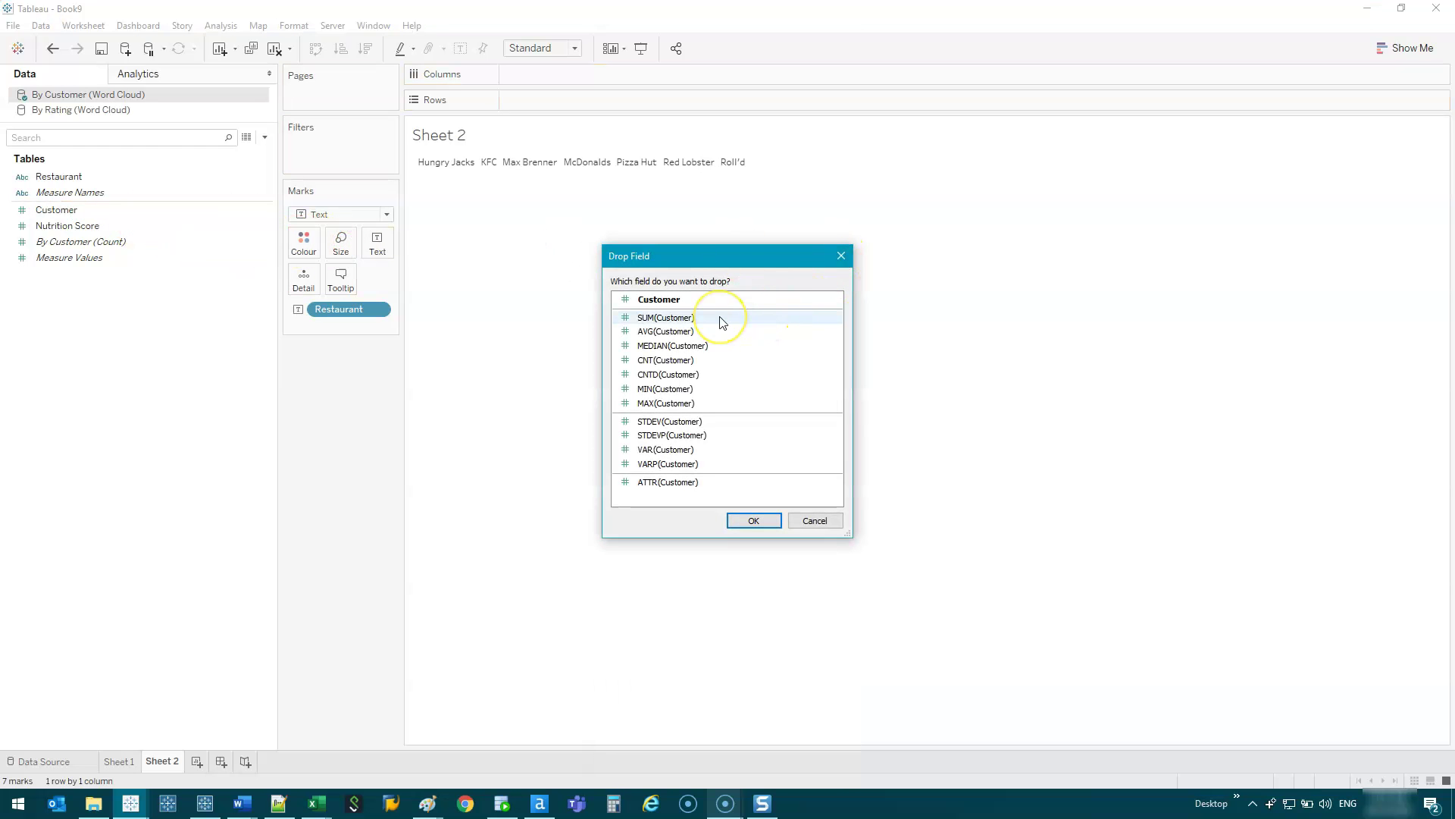
left_click(729, 361)
left_click(729, 362)
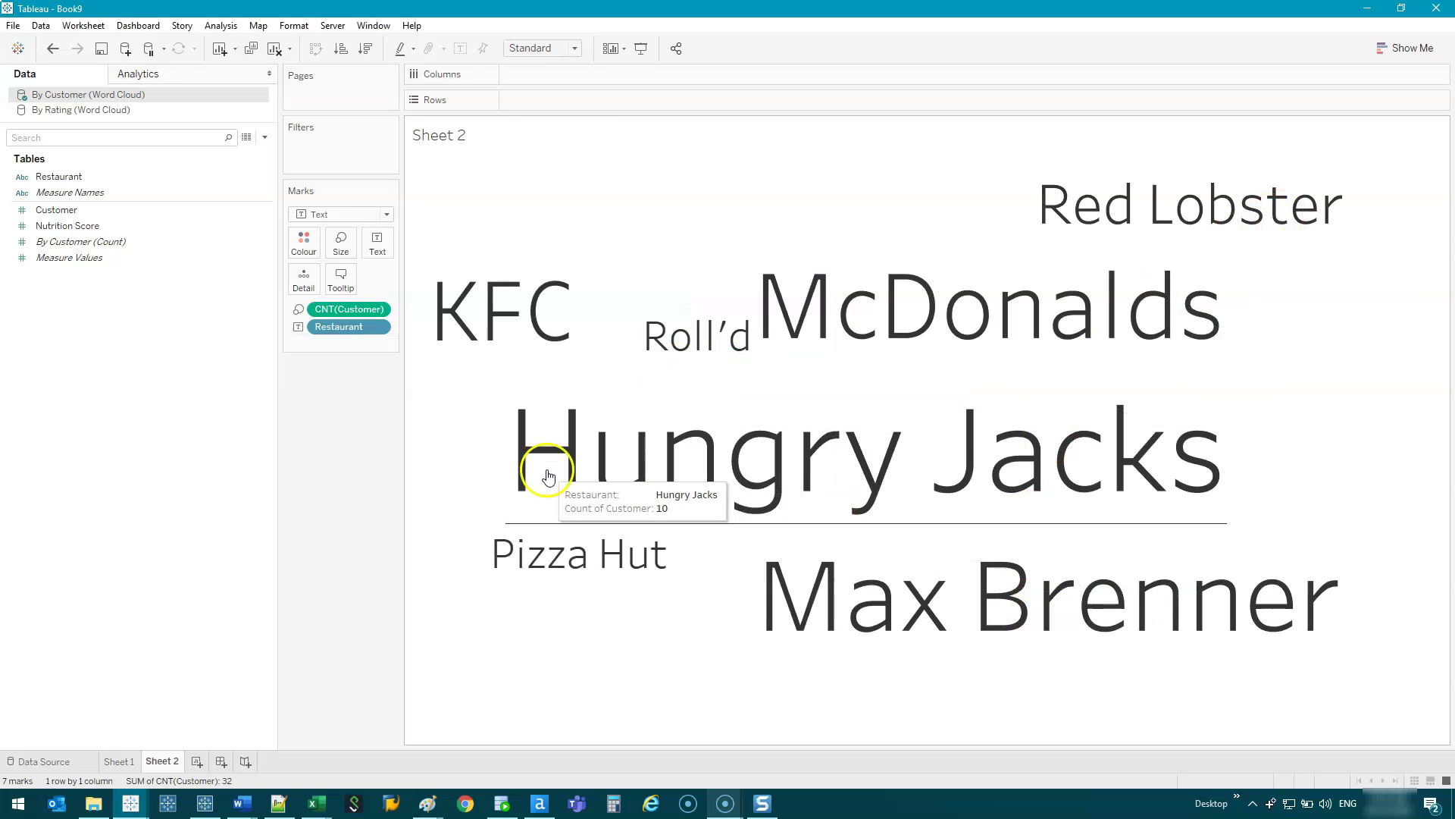
left_click_drag(338, 309, 307, 247)
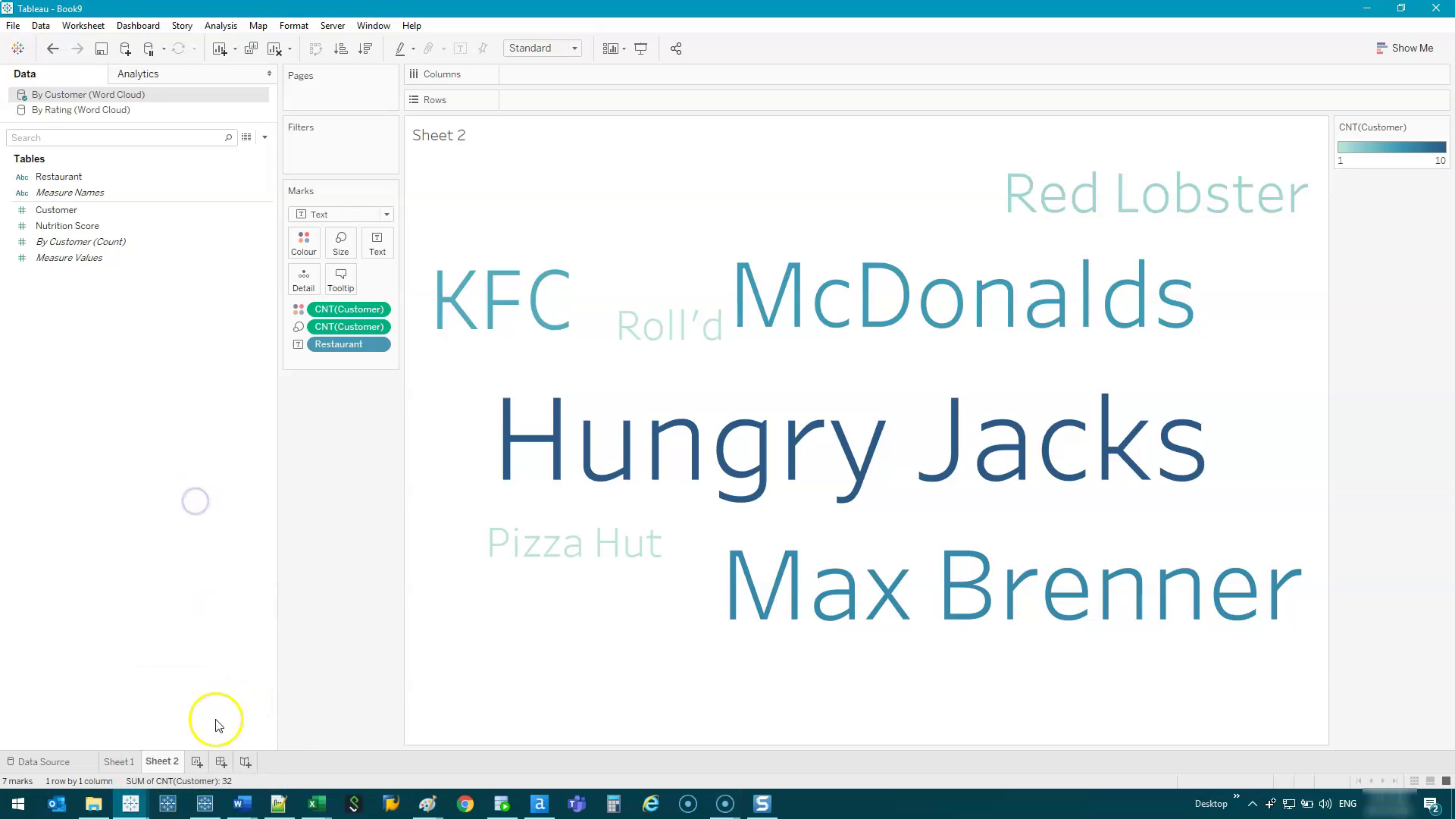
On a new Sheet 3, chart Nutrition Score bars per restaurant, shaded by Nutrition Score.
left_click(196, 761)
left_click(180, 175)
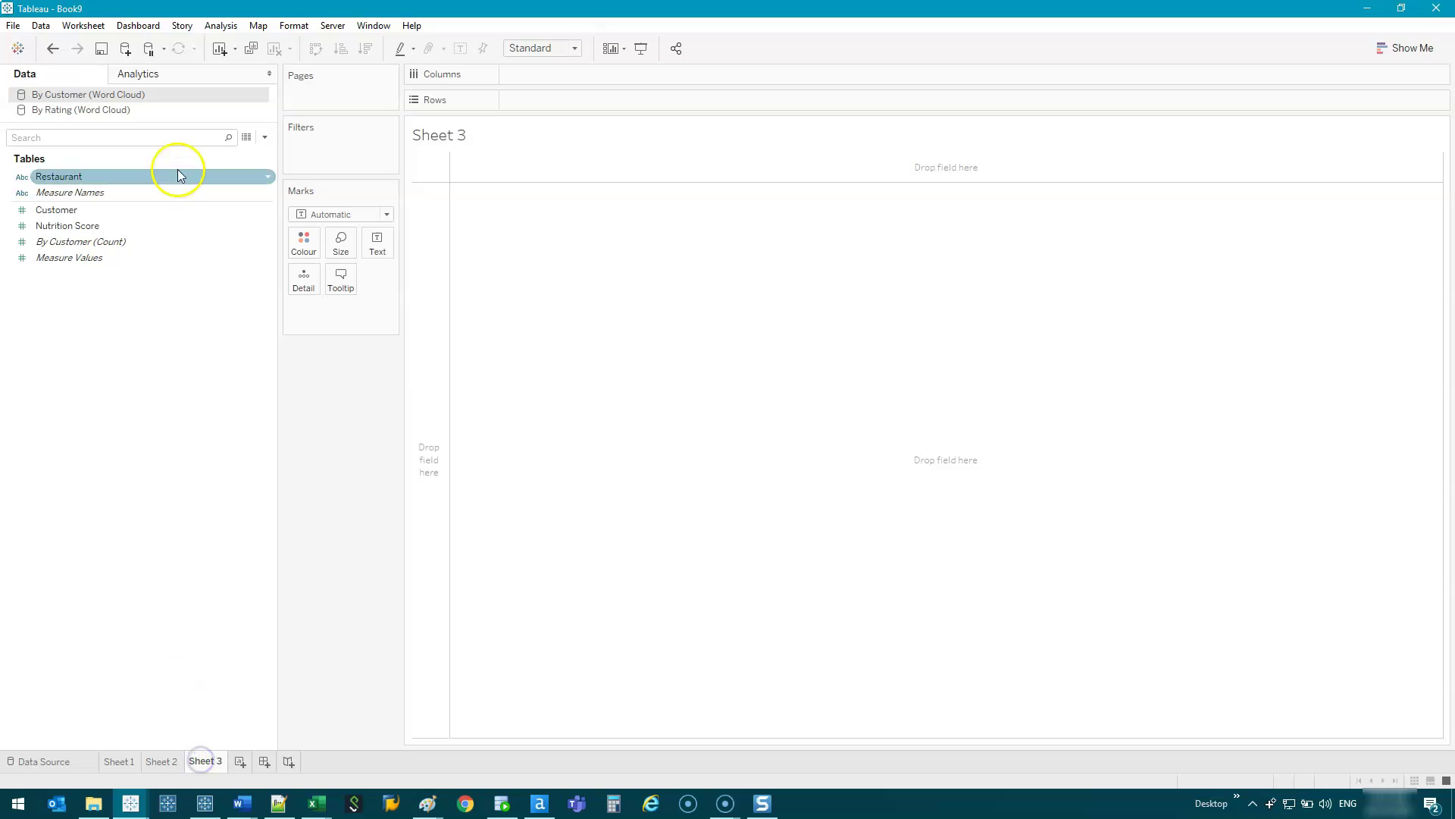
double_click(106, 176)
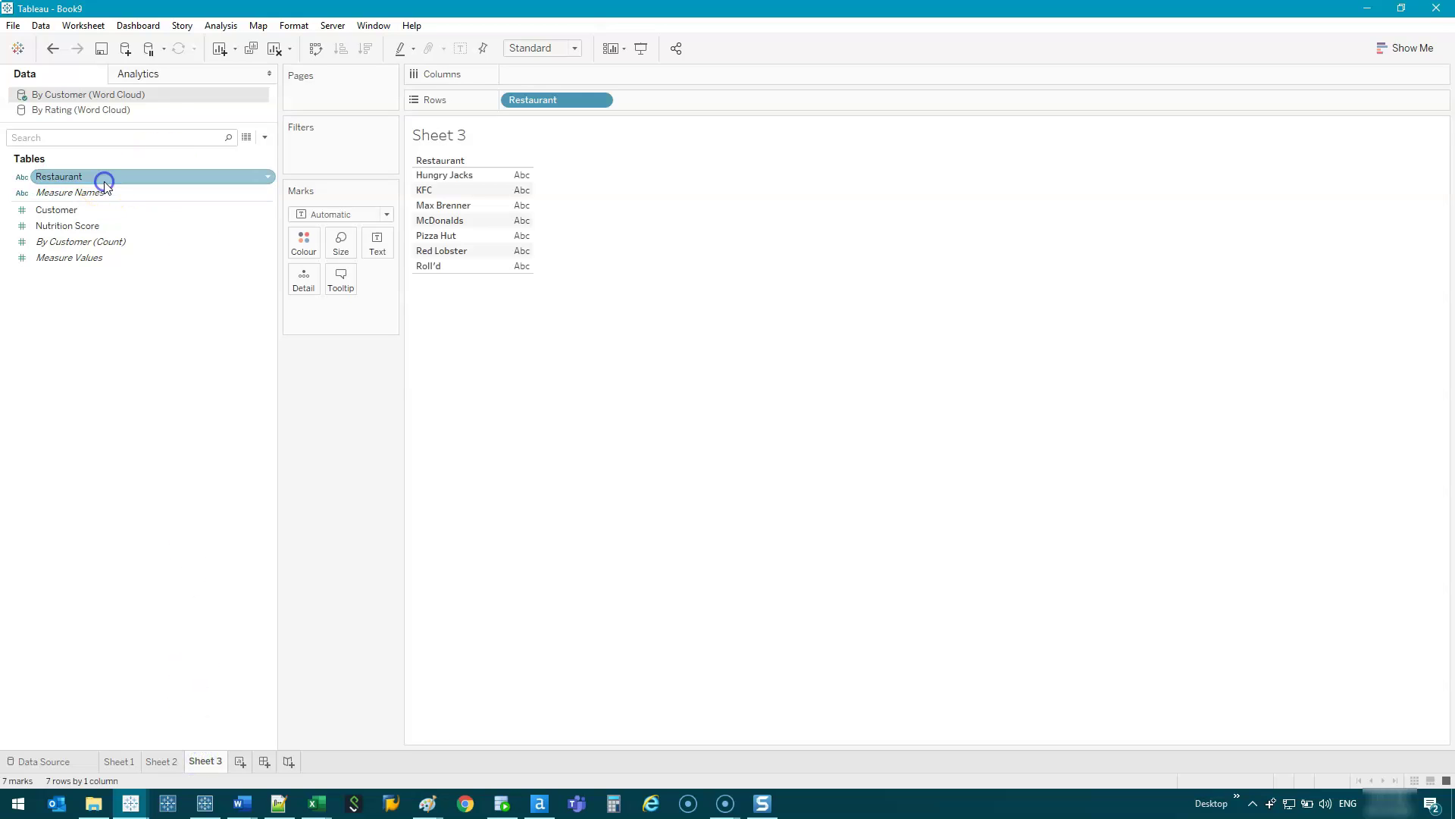
double_click(97, 225)
left_click_drag(342, 308, 607, 74)
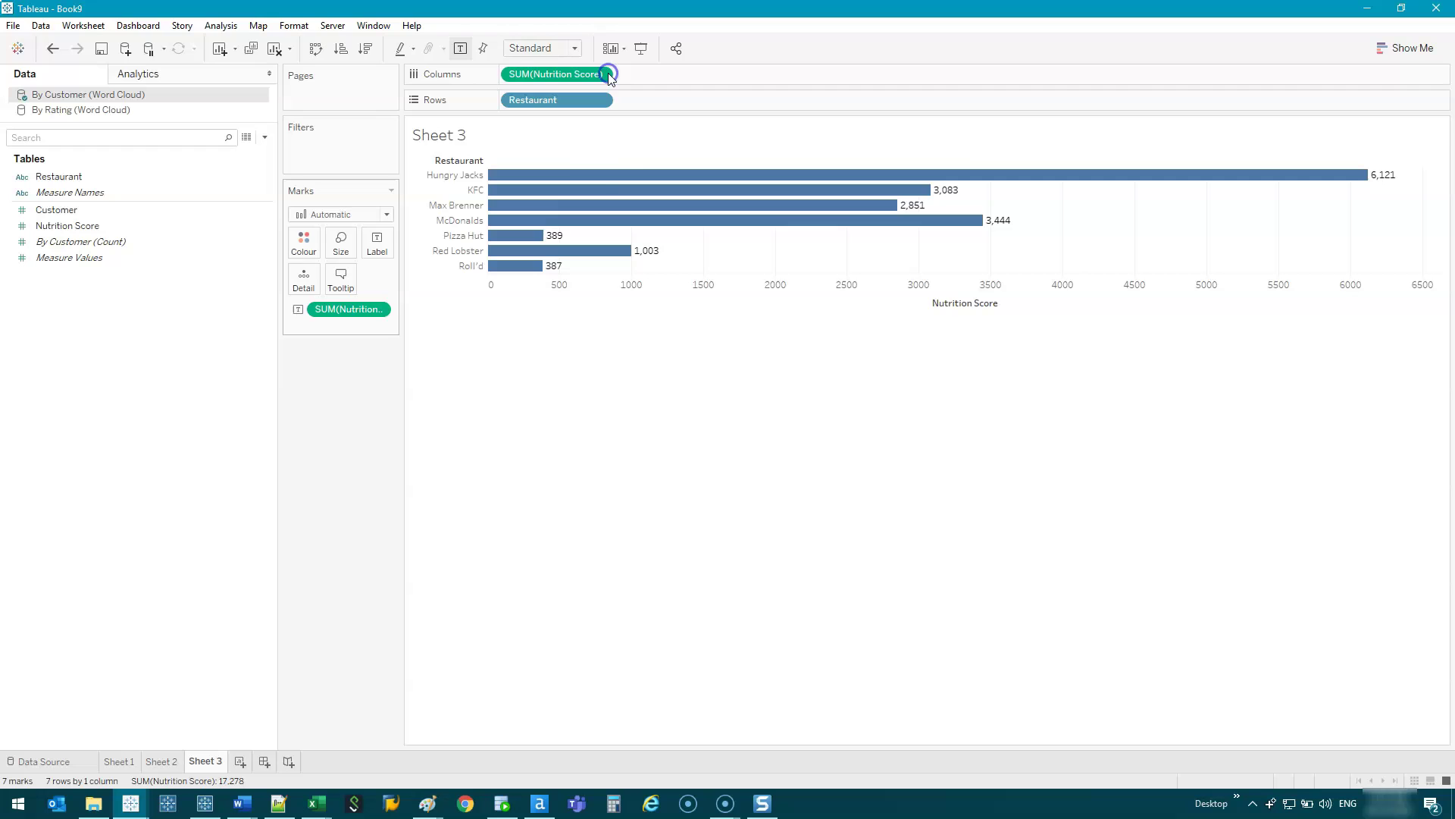
left_click_drag(350, 309, 304, 243)
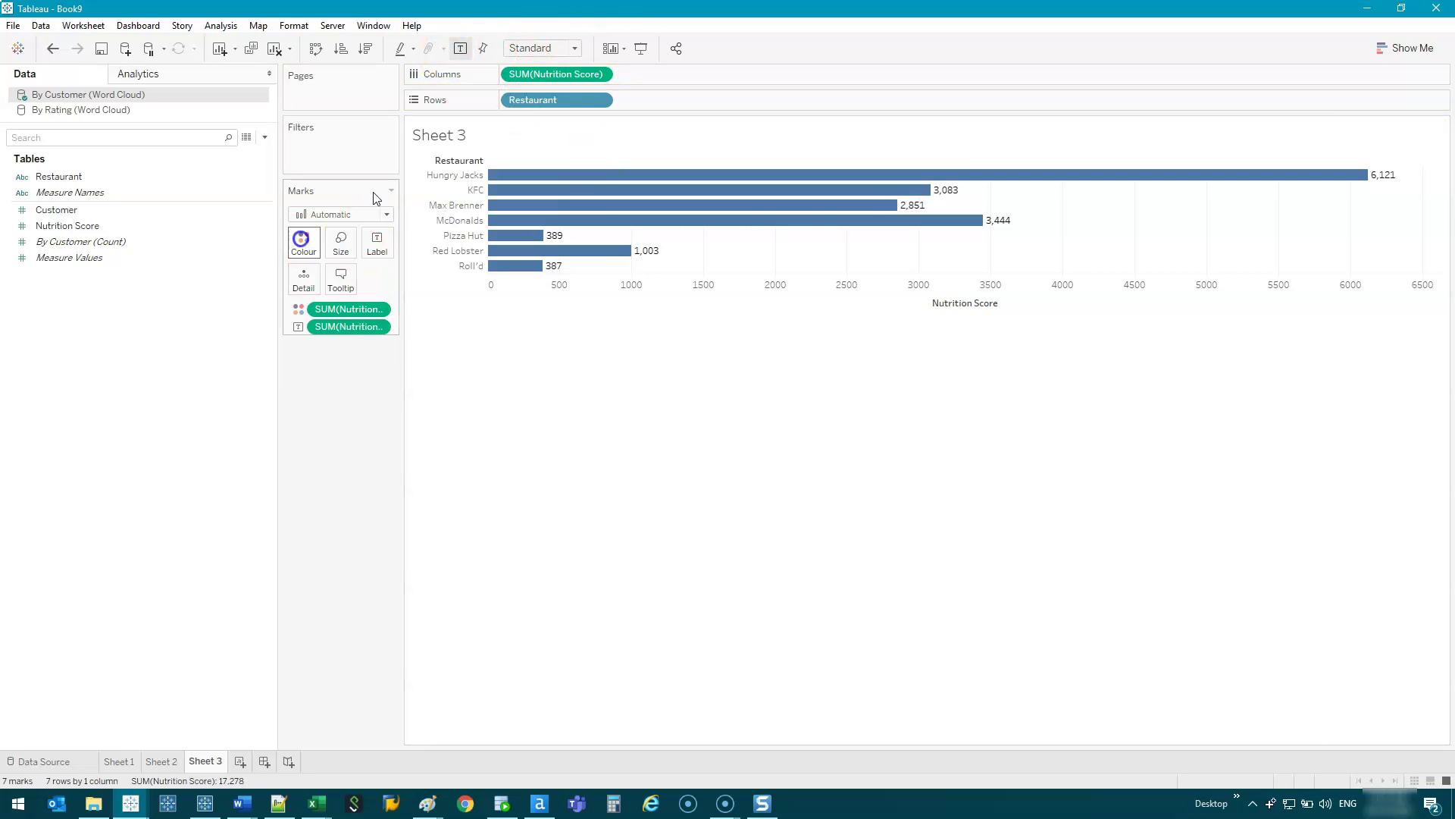
Fit the bar chart to Entire View and sort restaurants by score descending.
left_click(570, 48)
left_click(544, 101)
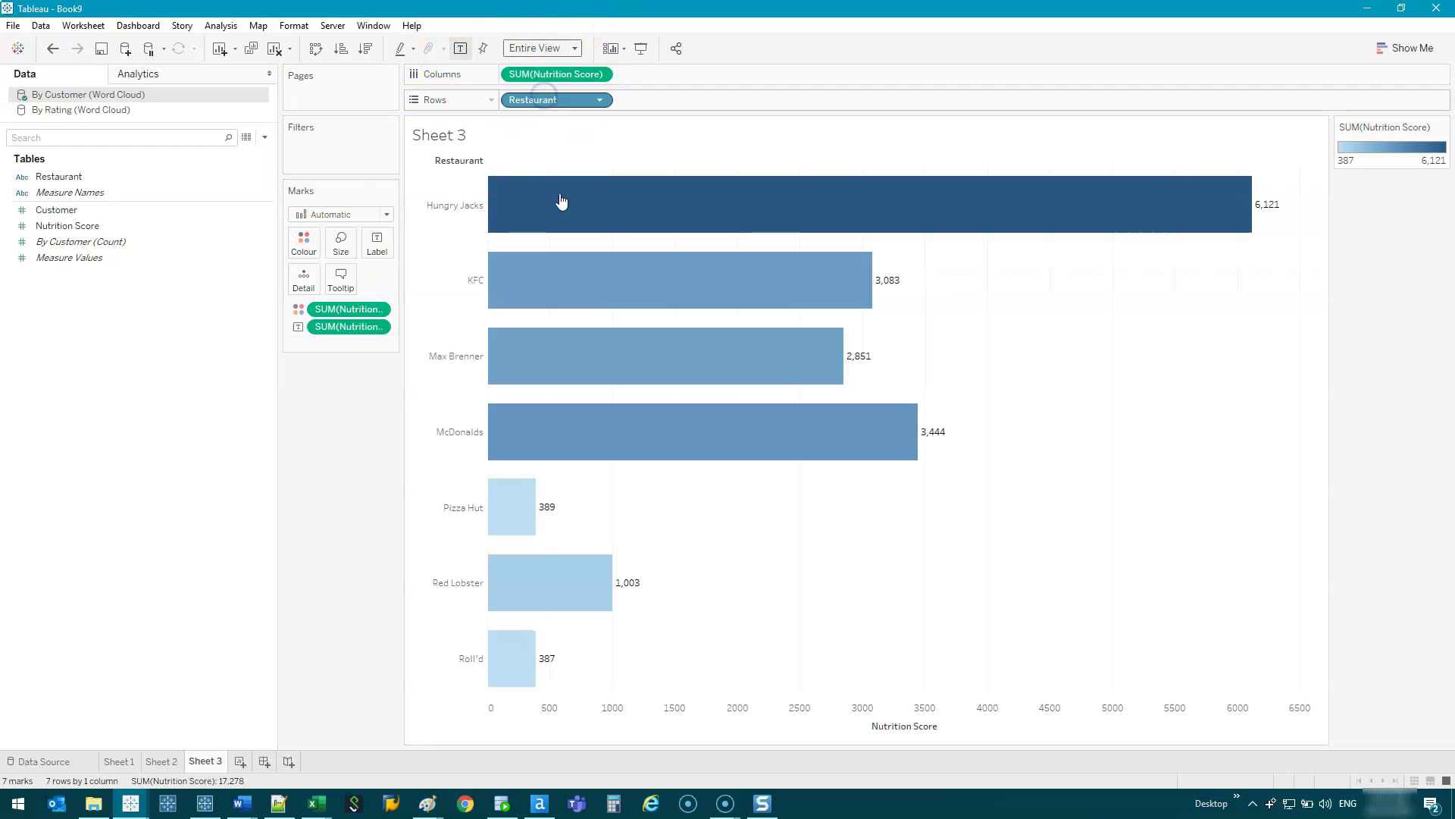
left_click(367, 49)
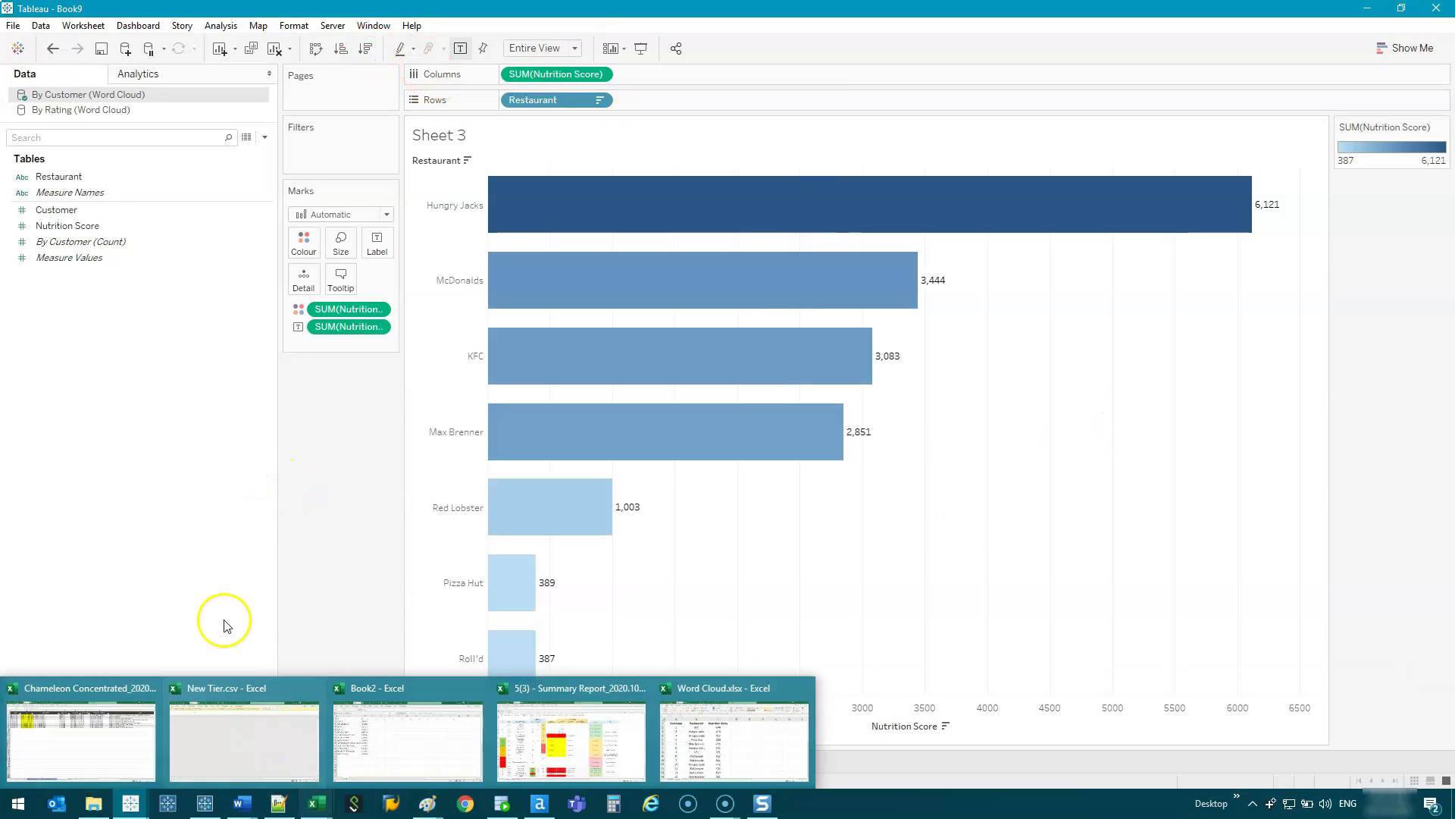
Create Dashboard 1 with Sheet 2's word cloud placed above Sheet 3's nutrition bar chart.
left_click(264, 762)
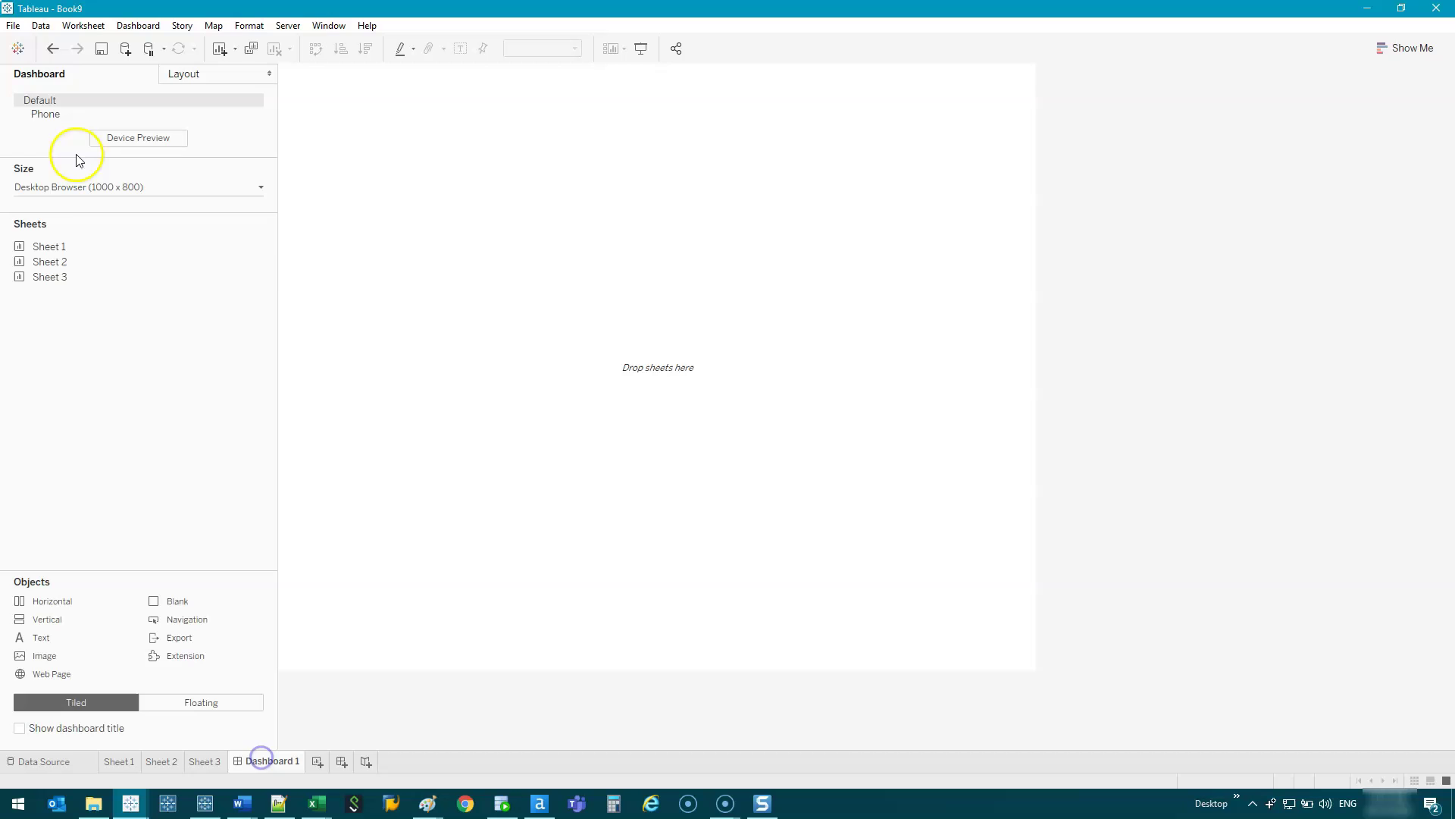
double_click(78, 261)
double_click(74, 277)
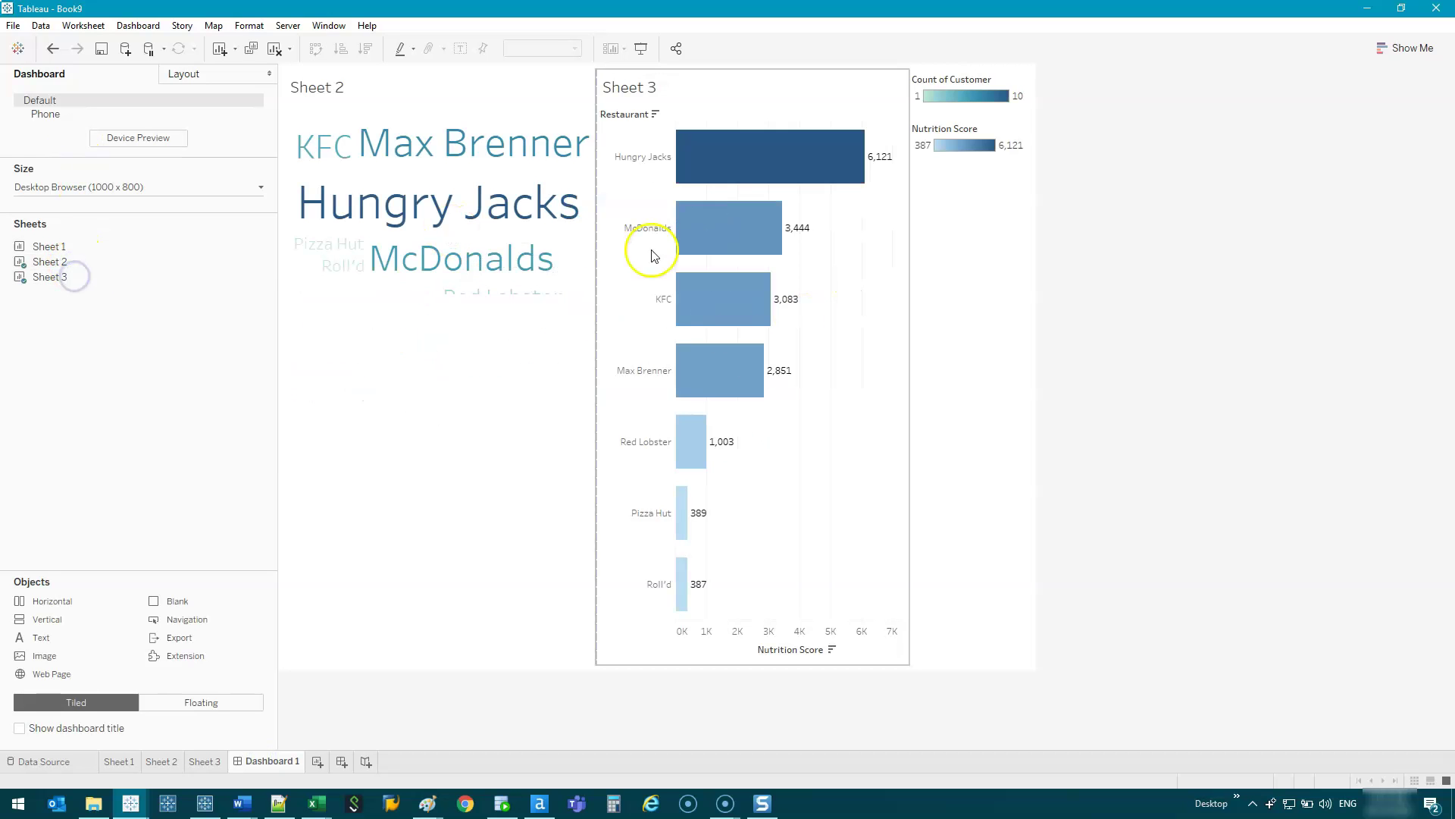
left_click(763, 78)
left_click_drag(764, 78, 504, 476)
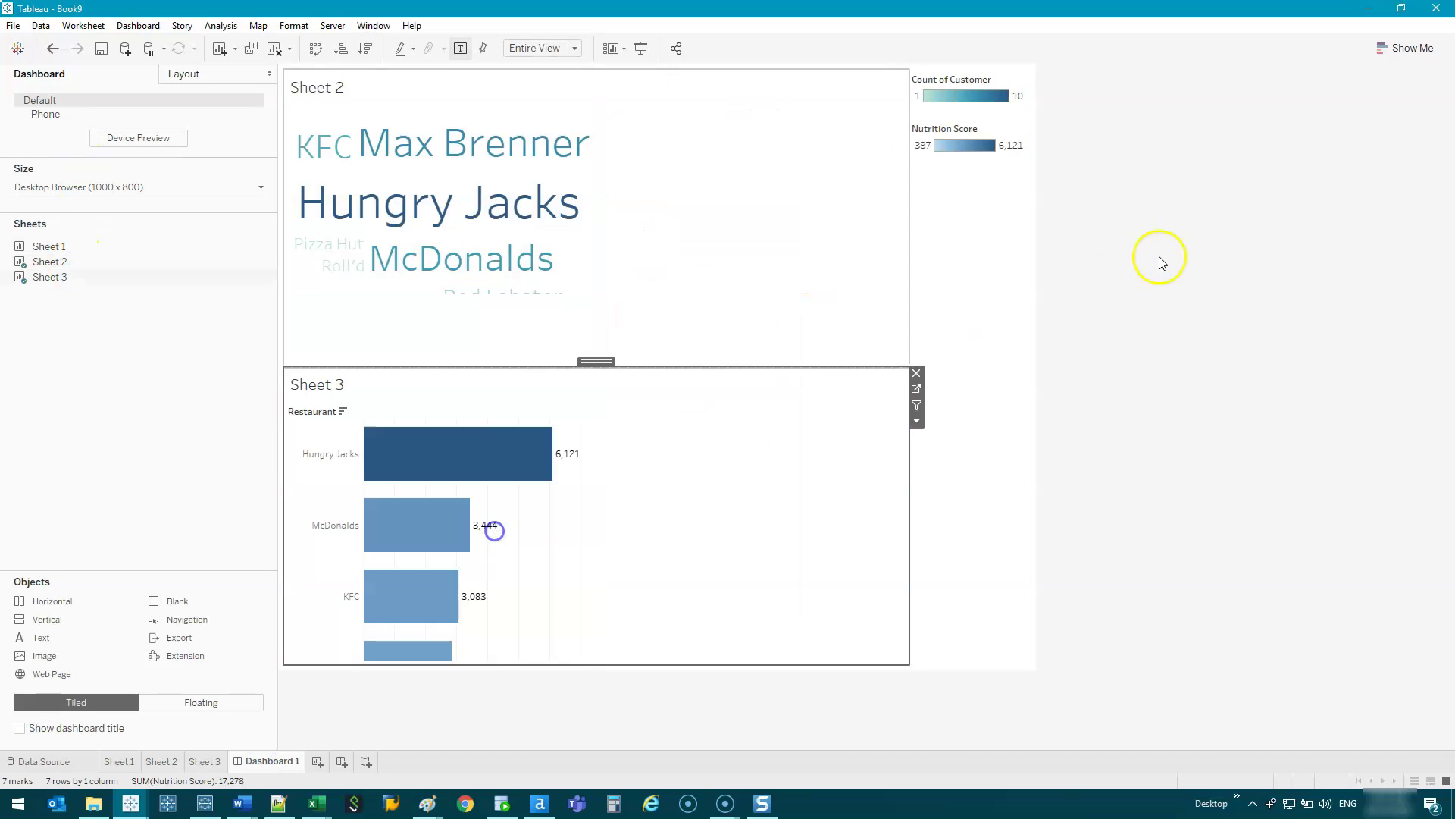
Delete the legends container and set the word cloud to fit Entire View.
left_click(990, 238)
left_click(1045, 75)
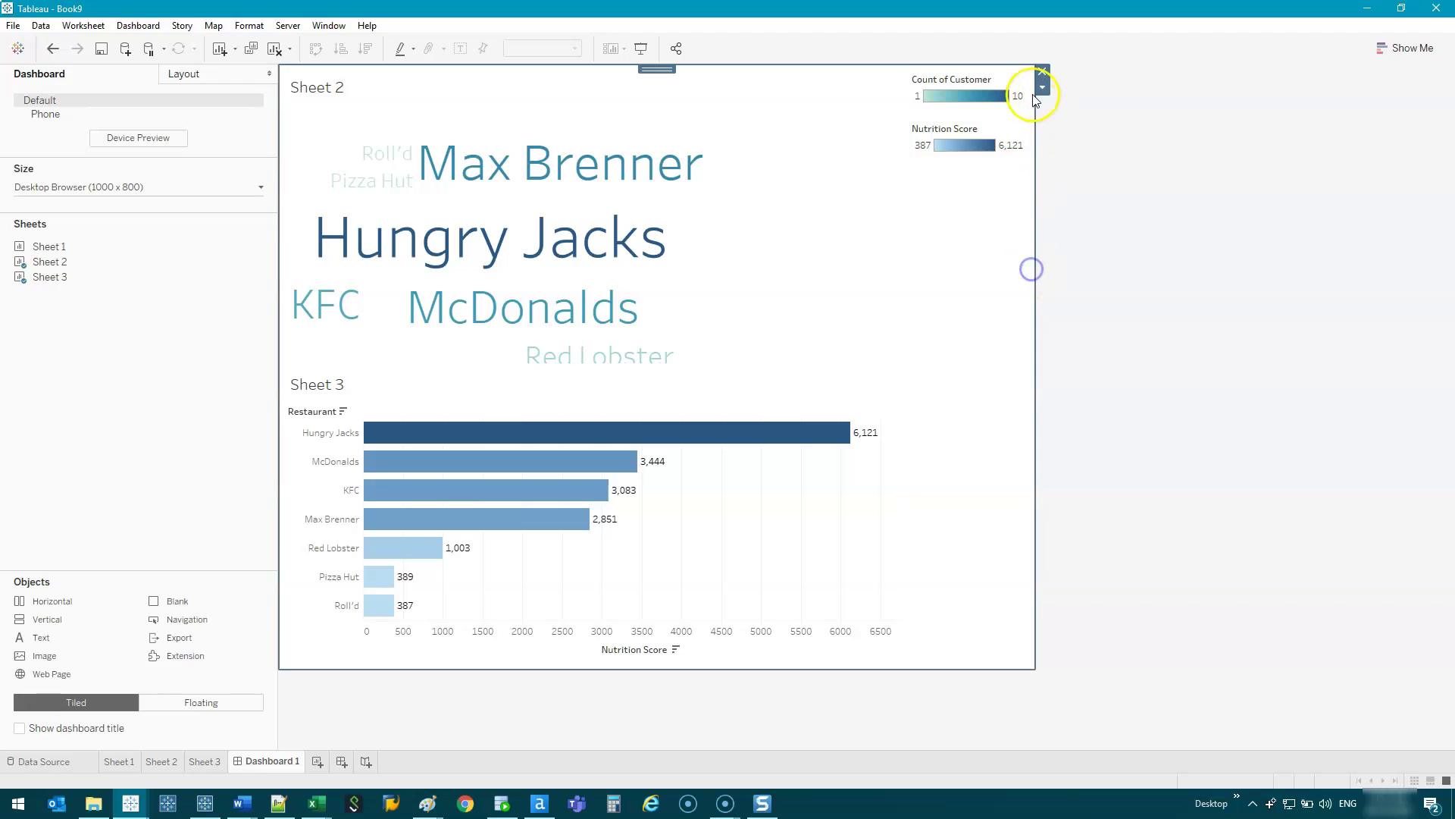
left_click(962, 228)
left_click(1037, 76)
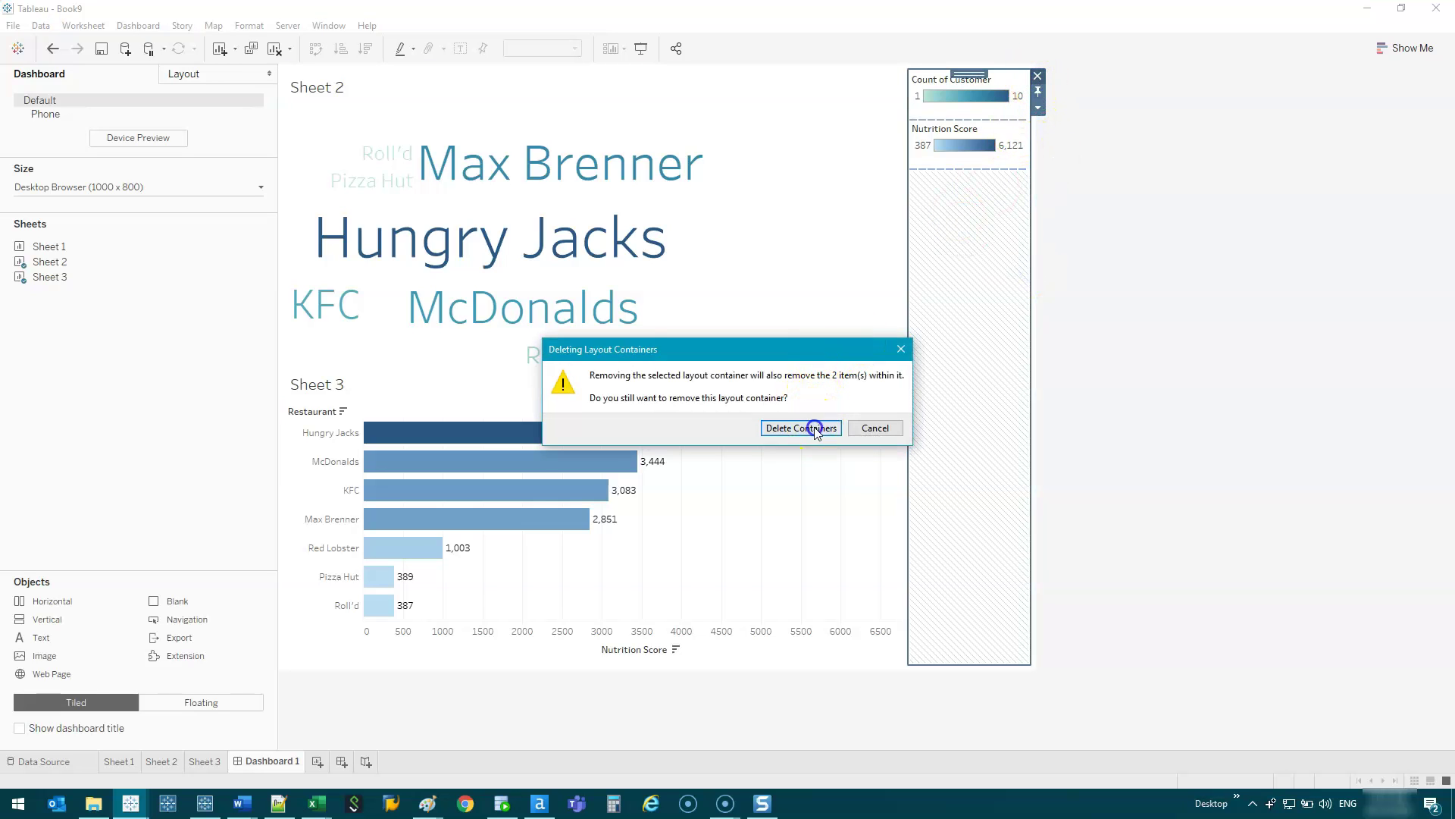
left_click(801, 428)
left_click(874, 266)
left_click(543, 49)
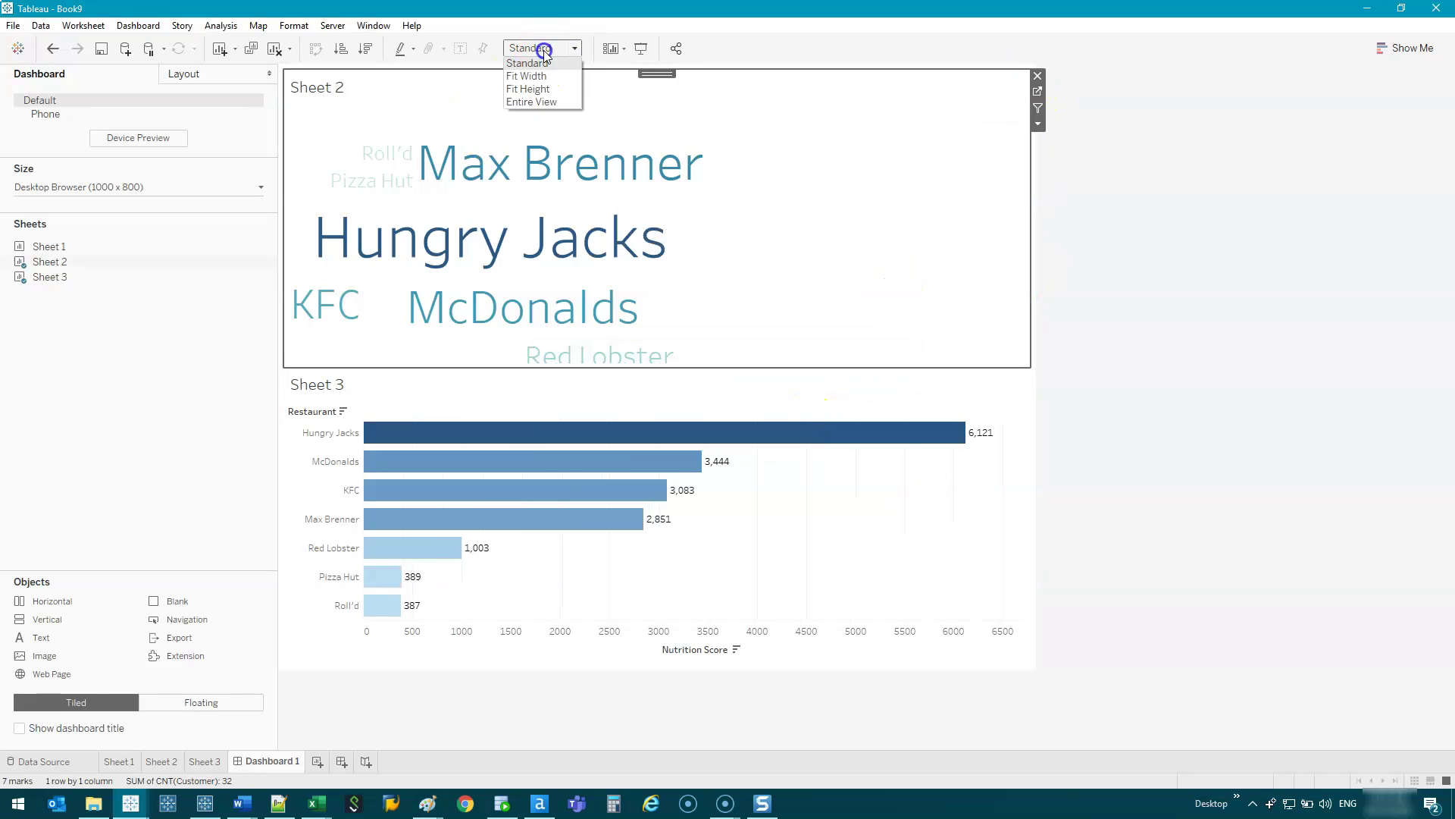
left_click(537, 102)
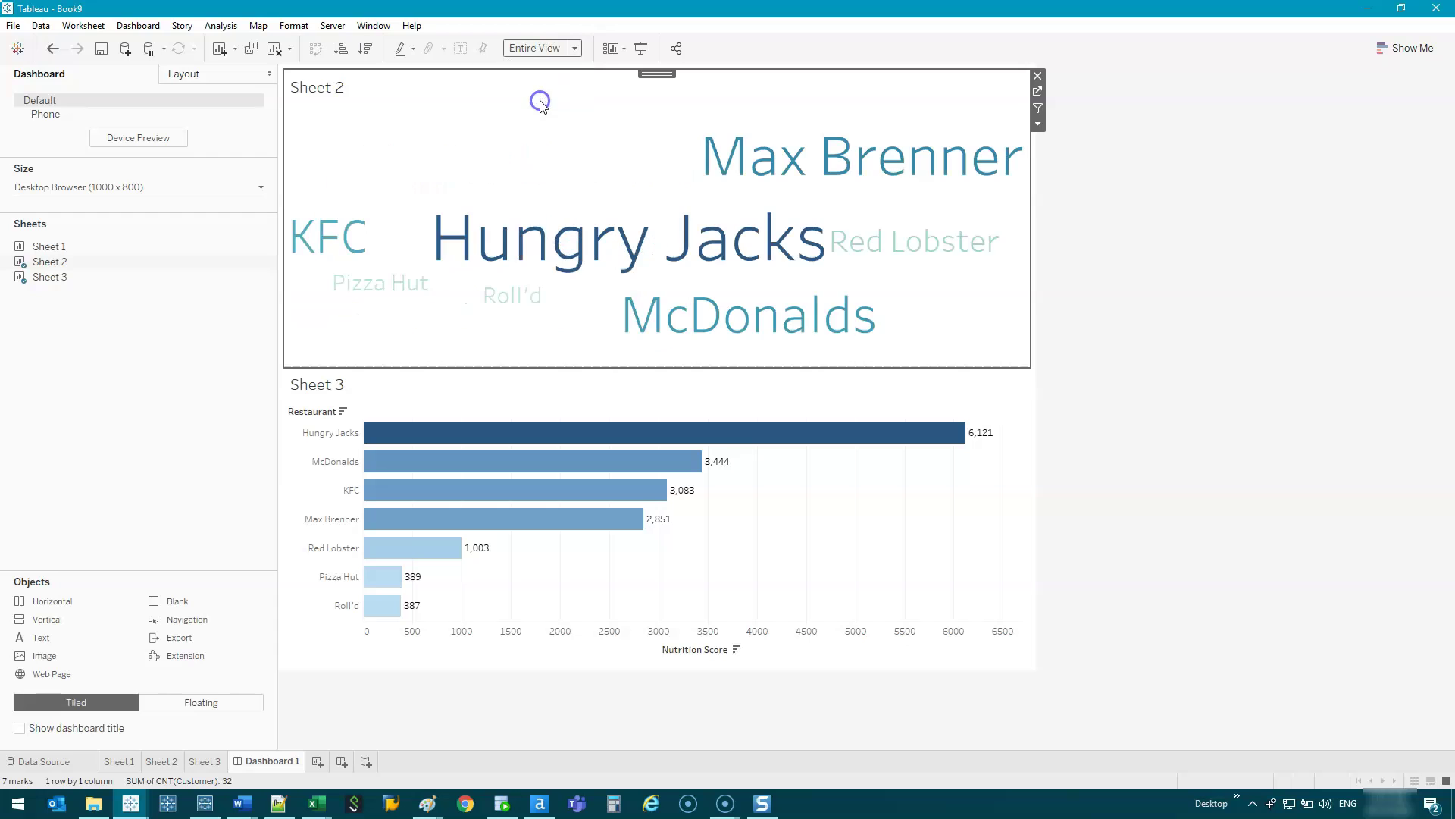
Use the word cloud as a filter and test it by selecting Hungry Jacks.
left_click(1037, 110)
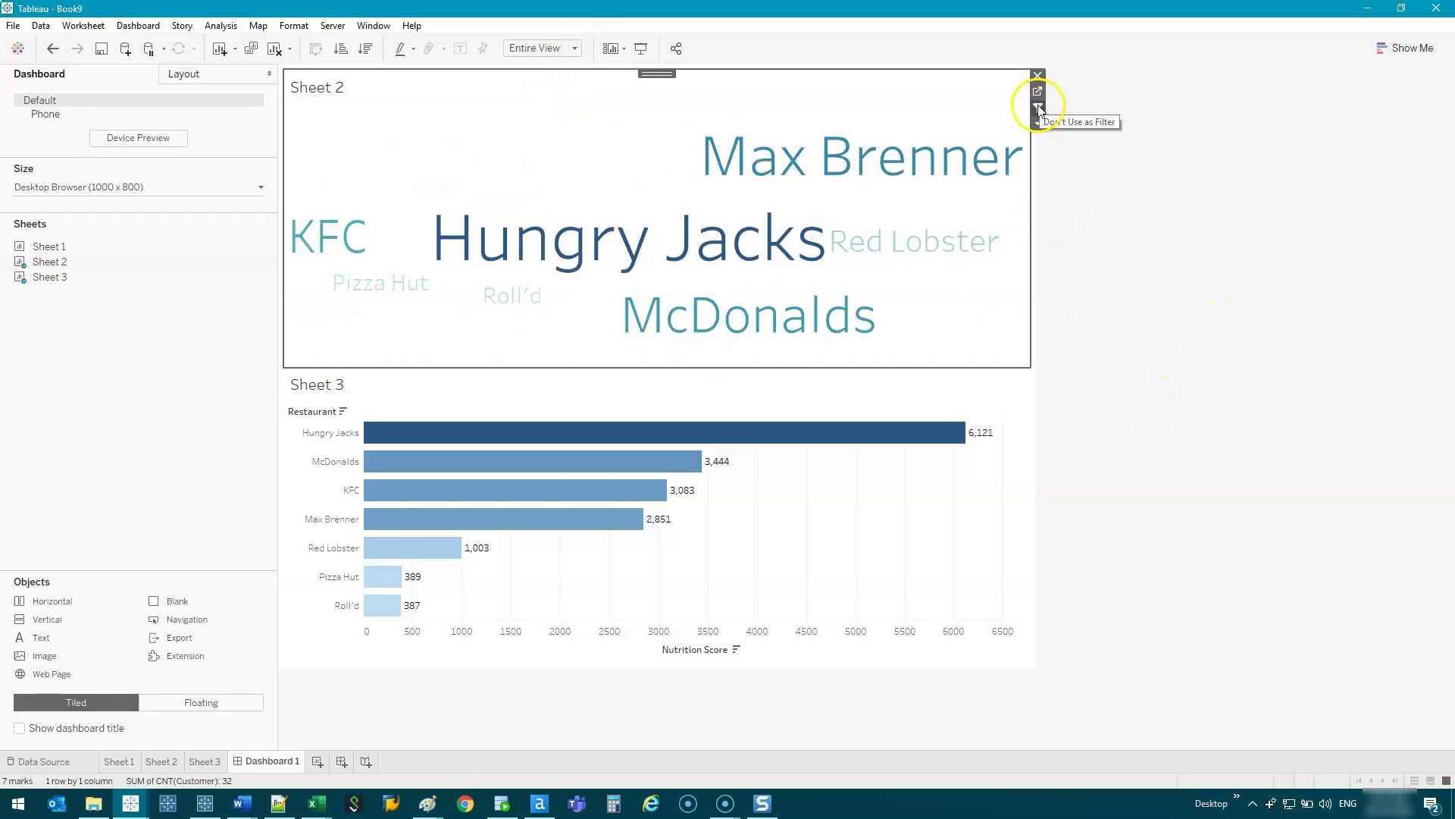
left_click(570, 241)
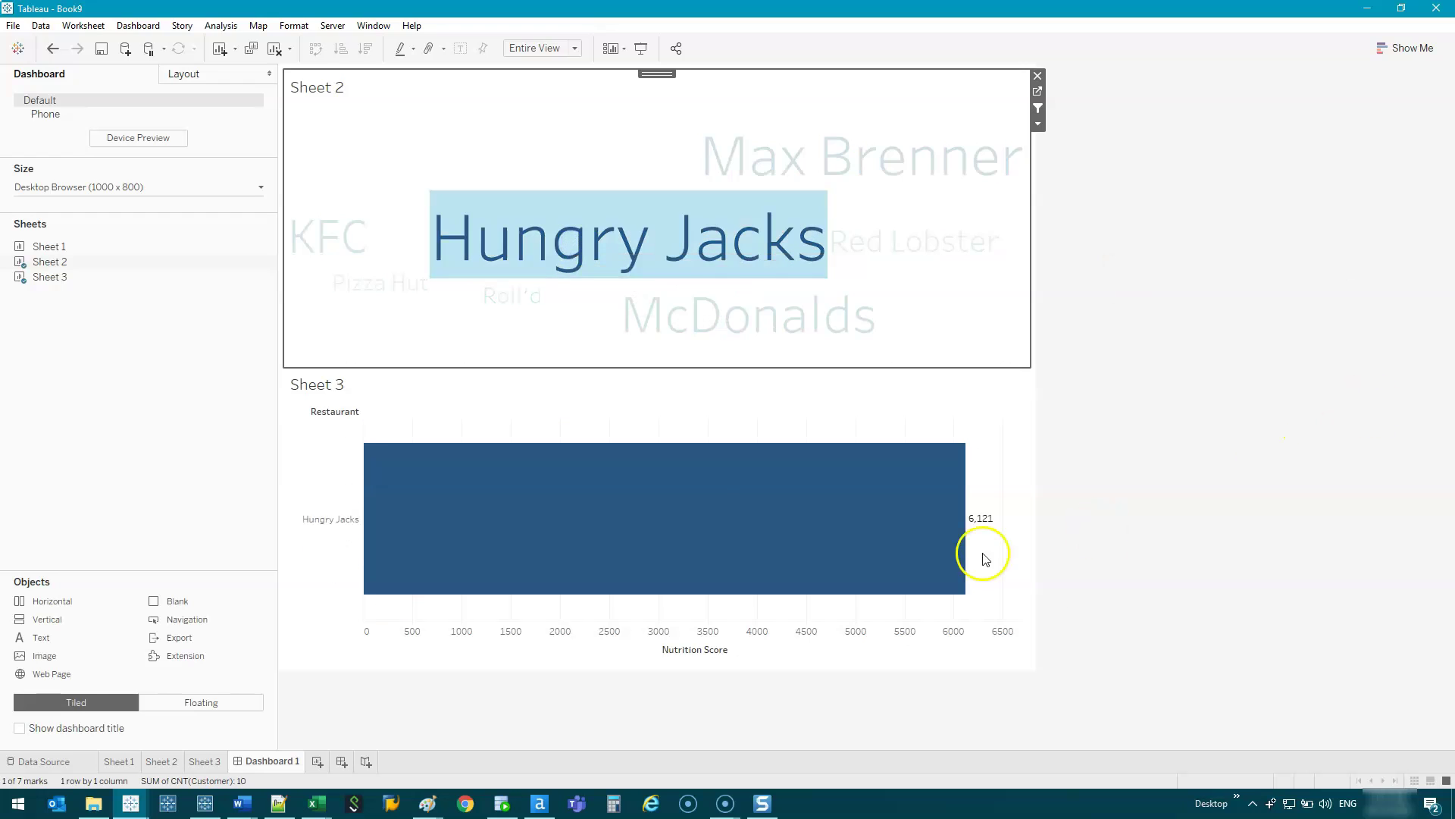
left_click(523, 209)
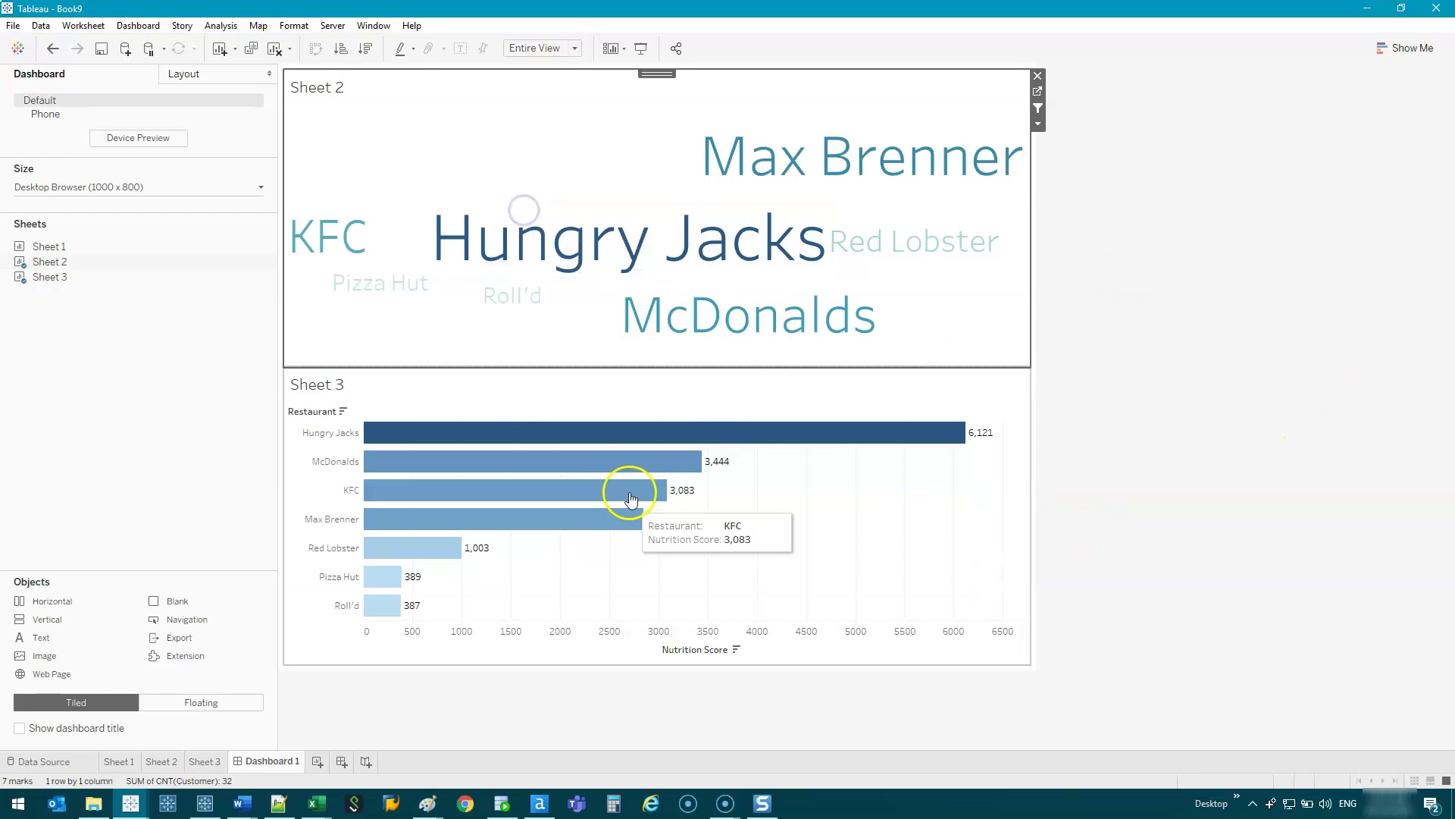
Use the bar chart as a filter and test it by selecting the top four bars.
left_click(858, 542)
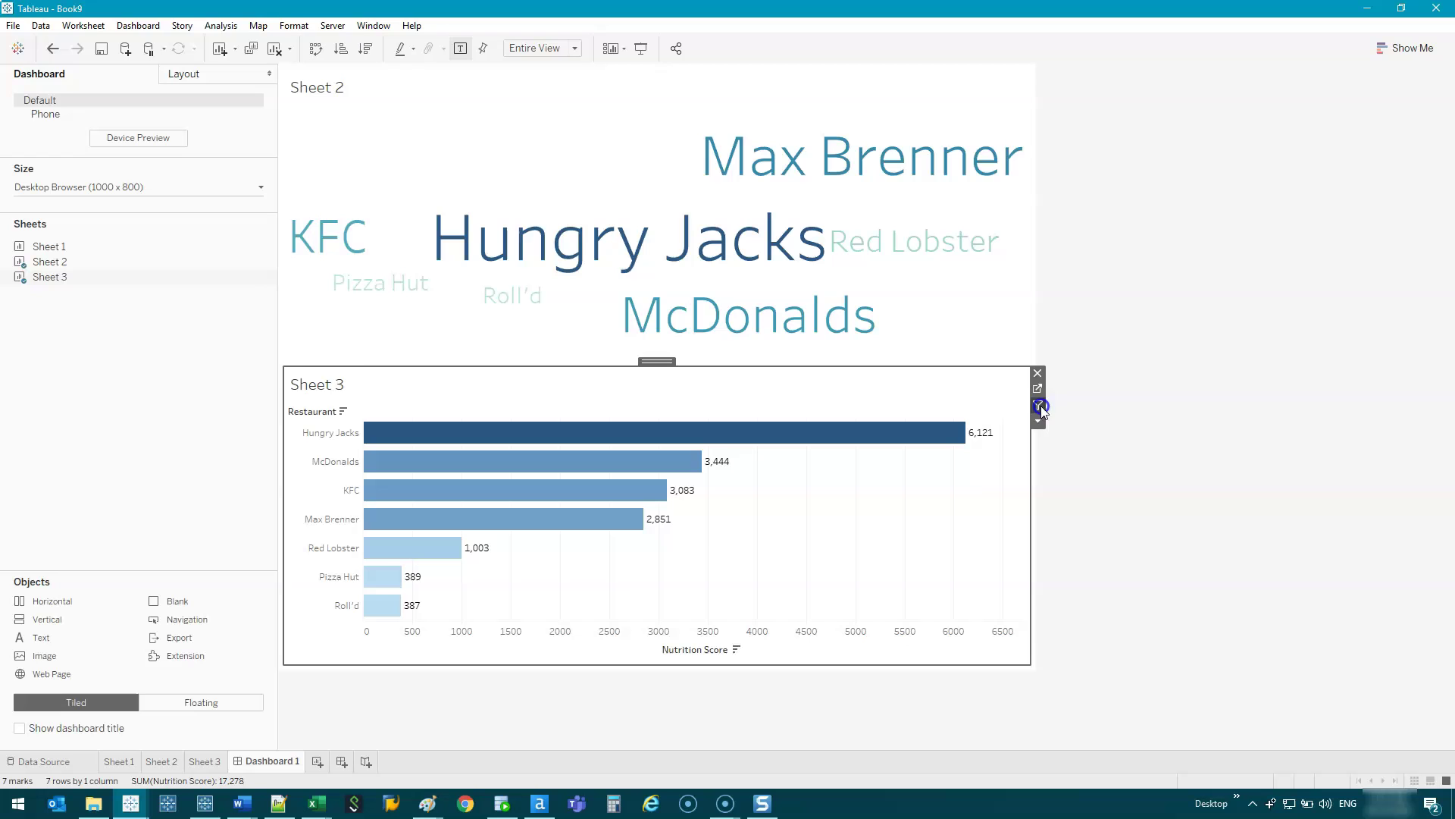
left_click_drag(726, 564, 637, 442)
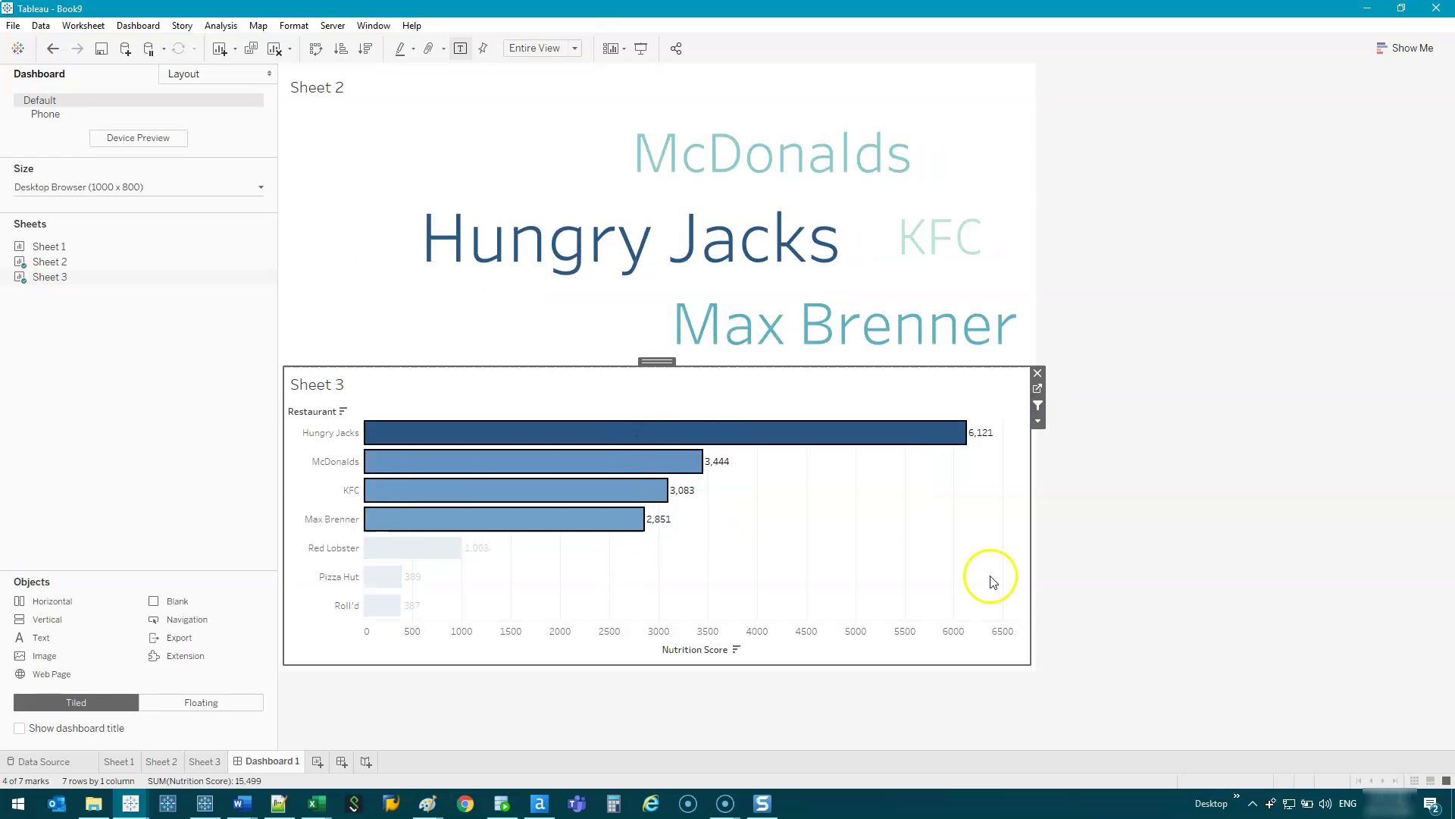
left_click(876, 568)
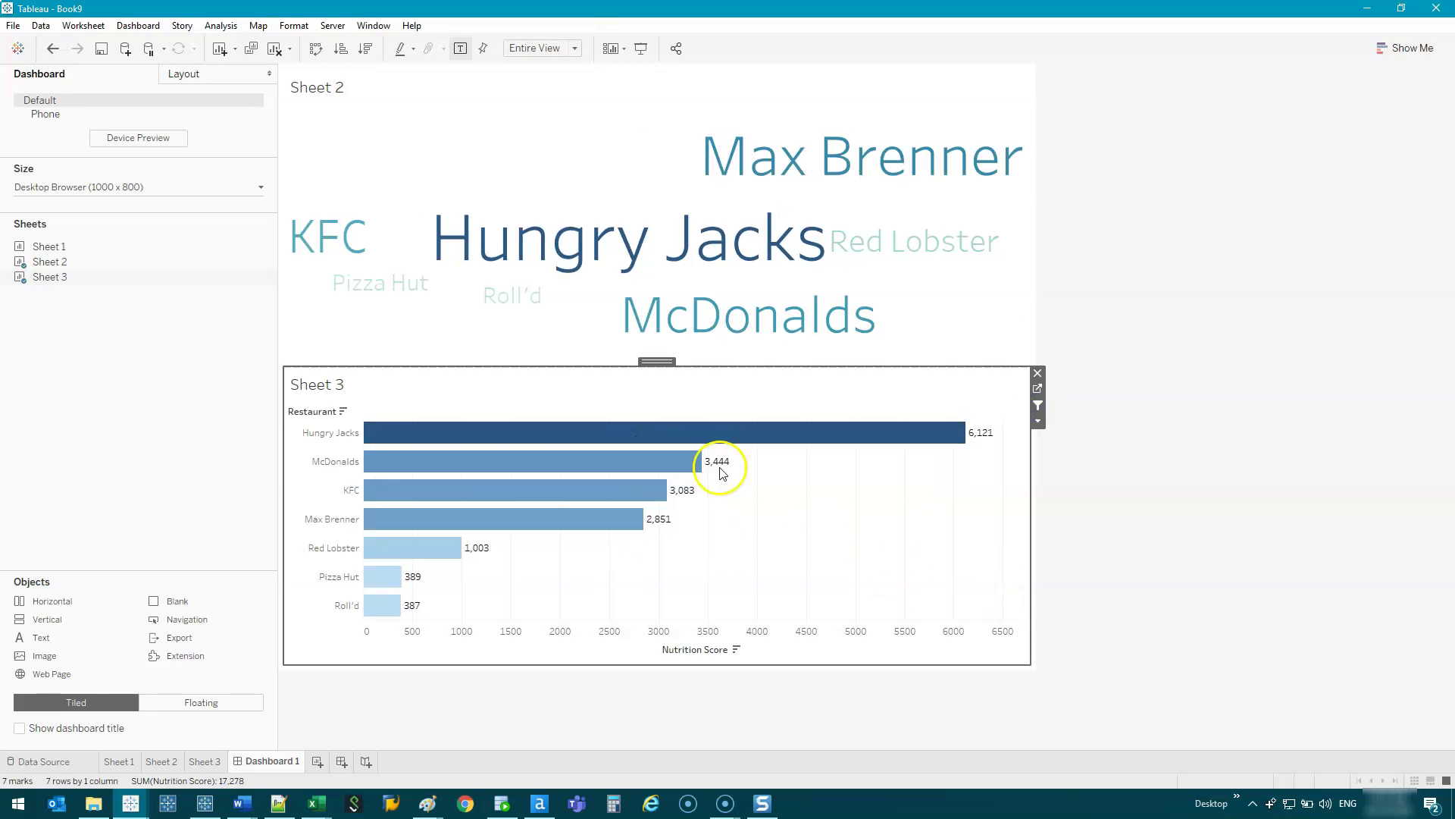
mouse_move(626, 252)
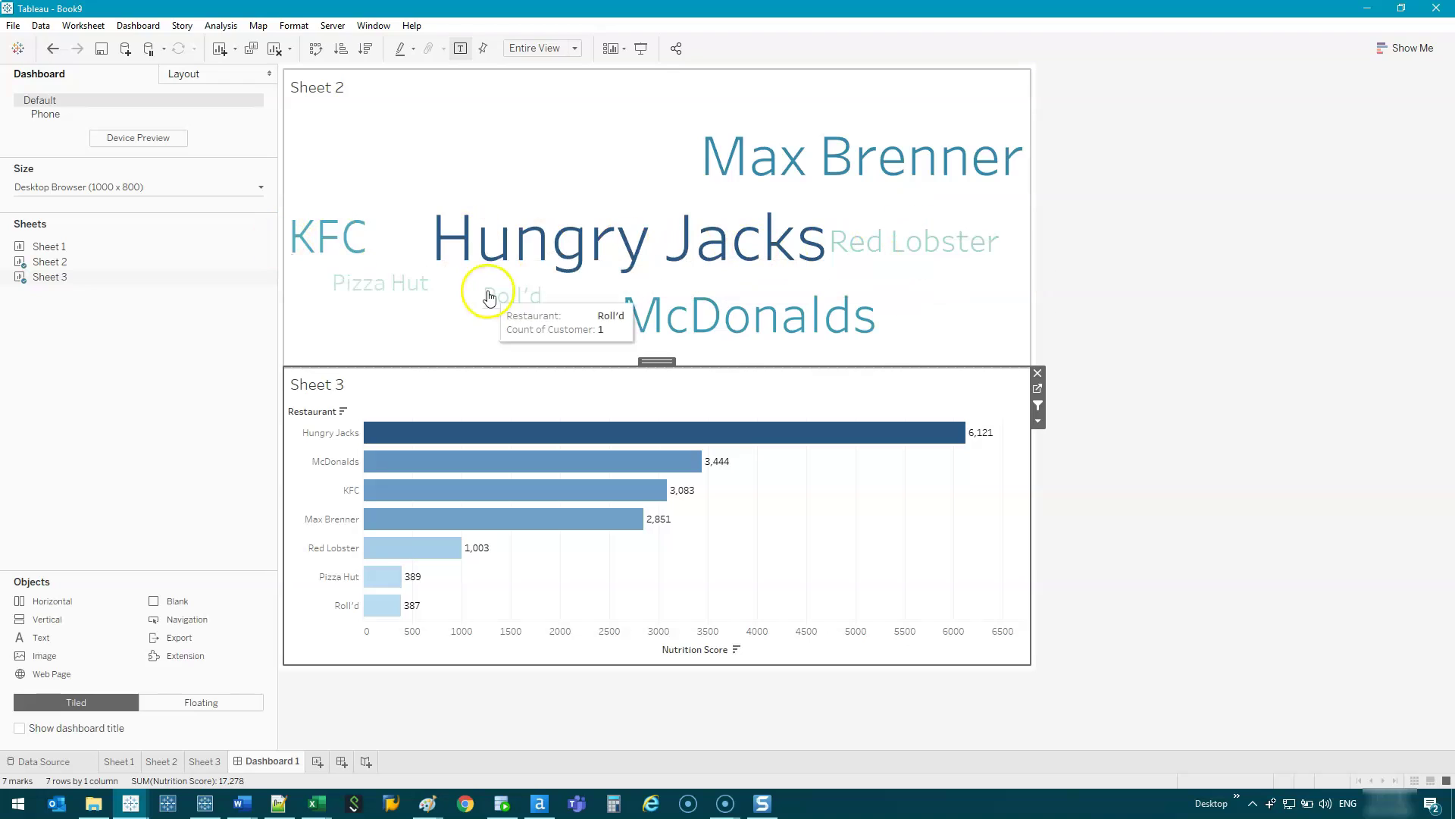
mouse_move(743, 318)
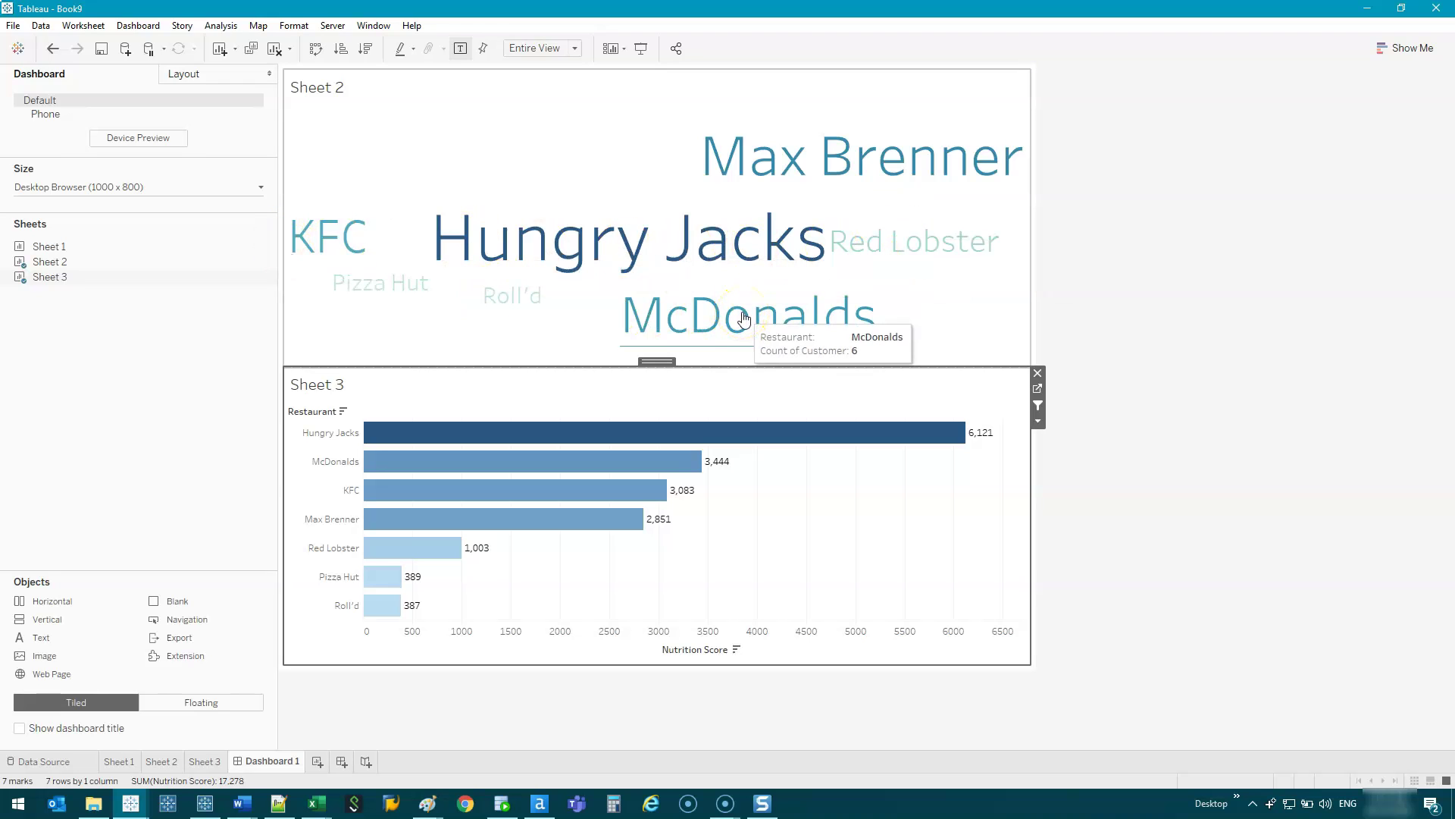